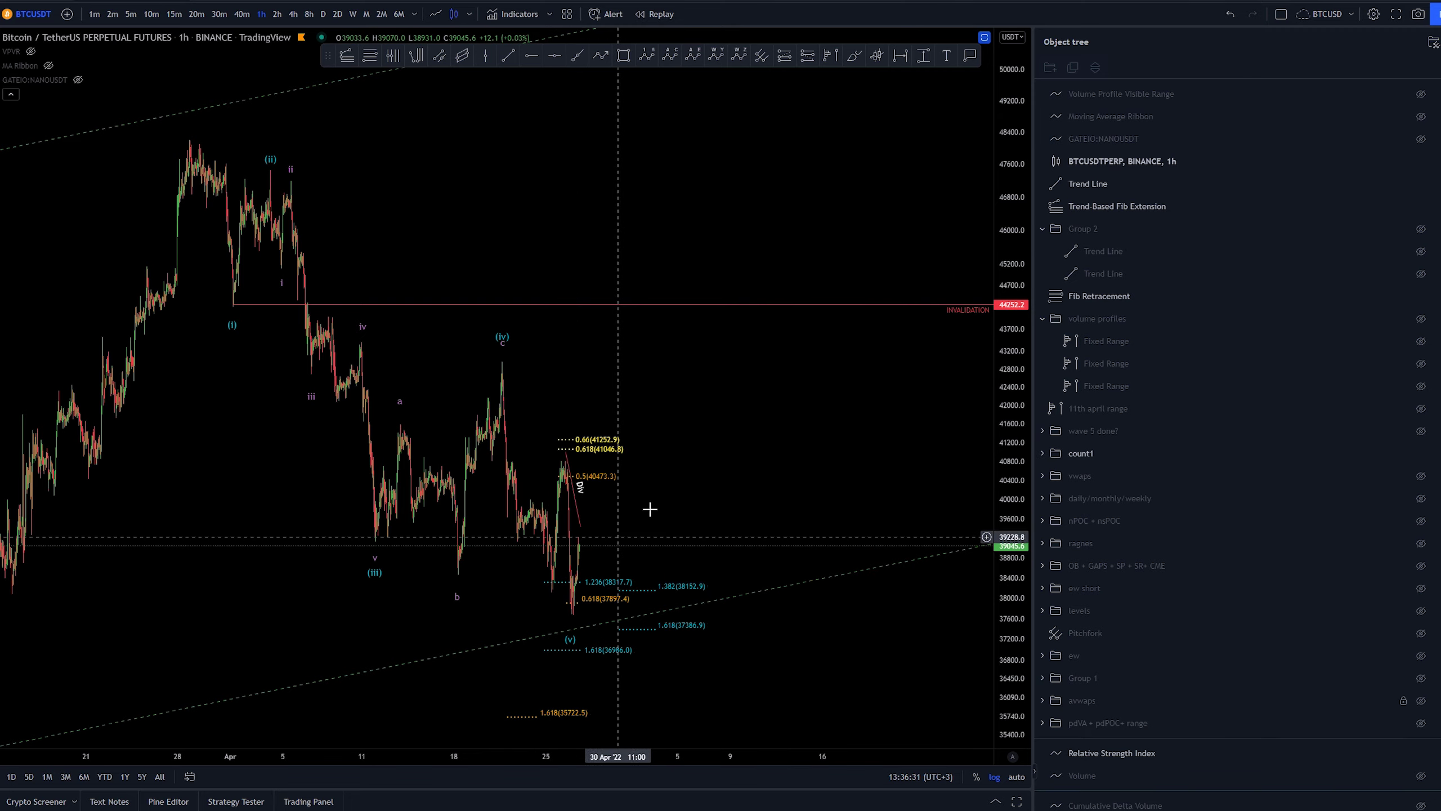
- Examine the Elliott wave count and the Fibonacci levels around the late-April lows on the 1h chart
left_click_drag(719, 455, 725, 393)
scroll(720, 393, "down", 1)
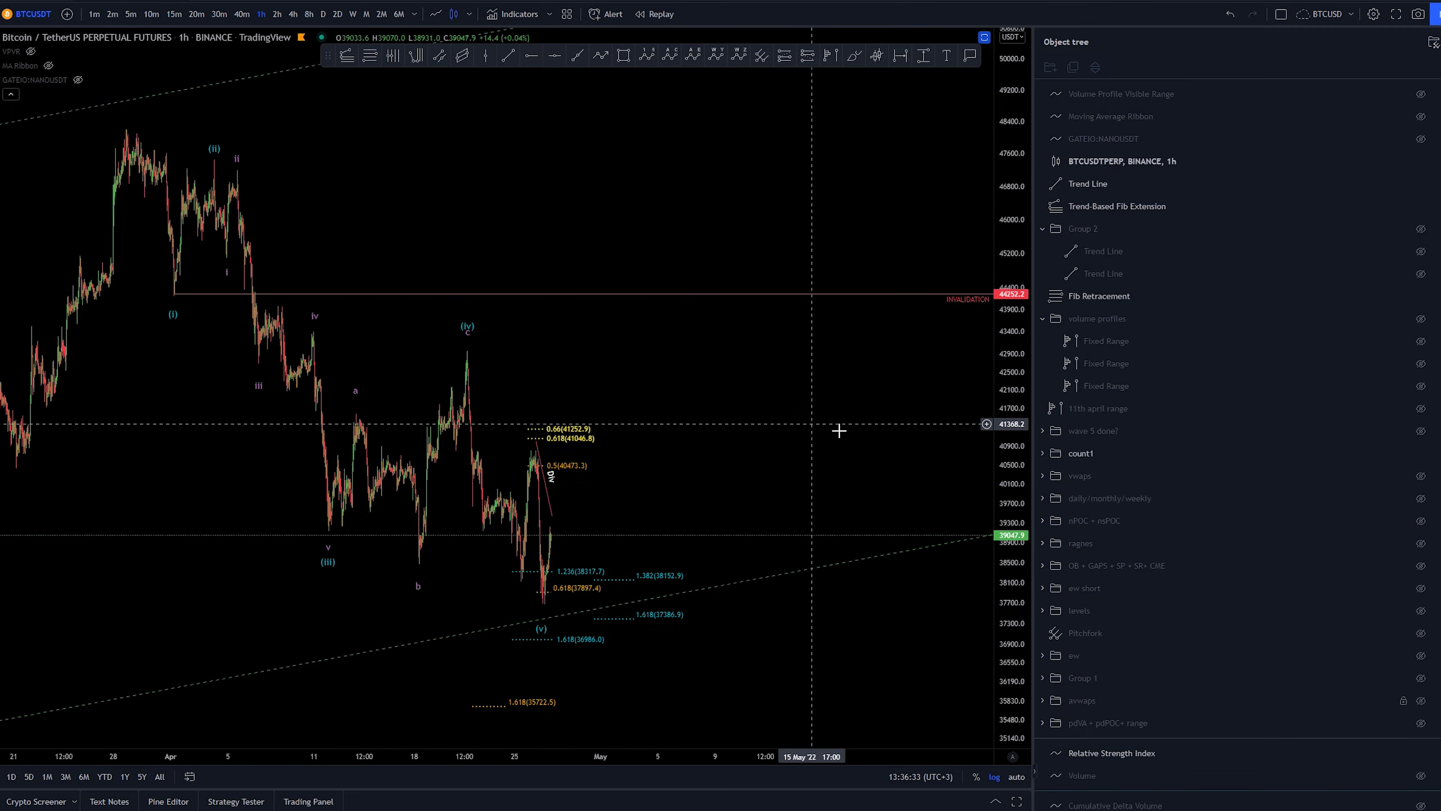
left_click_drag(1004, 433, 1004, 411)
left_click_drag(790, 405, 802, 442)
scroll(797, 431, "up", 1)
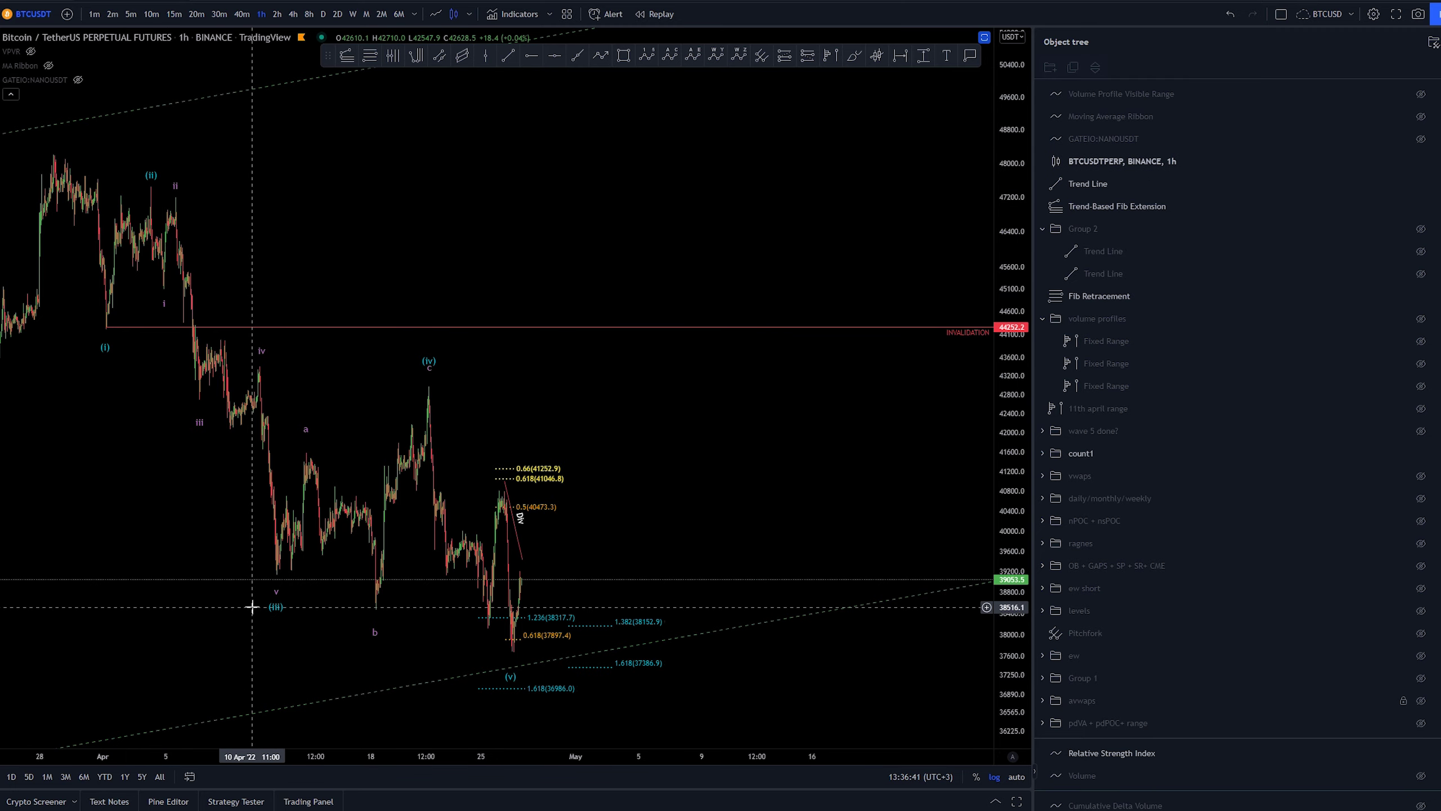
left_click_drag(767, 446, 778, 429)
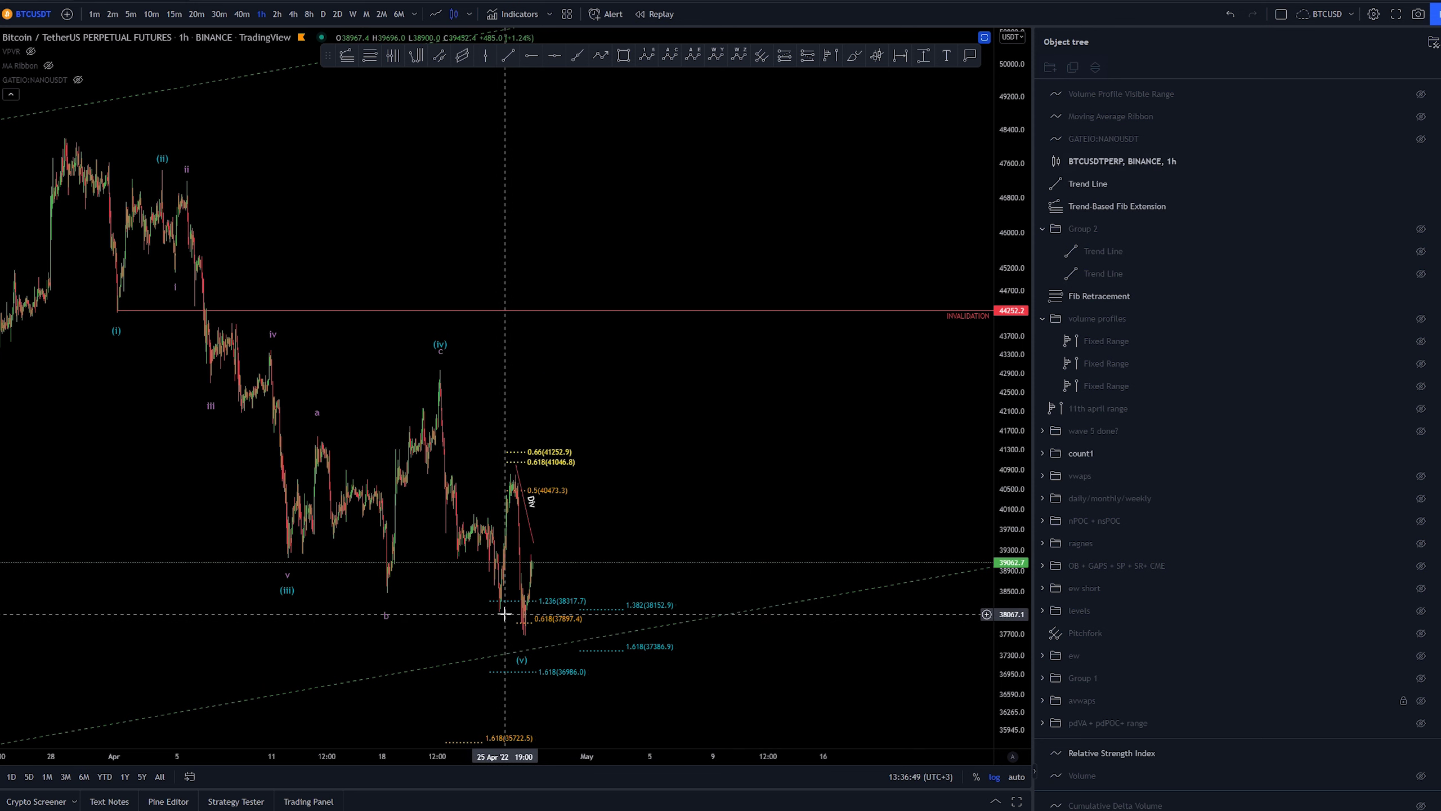
scroll(743, 480, "up", 3)
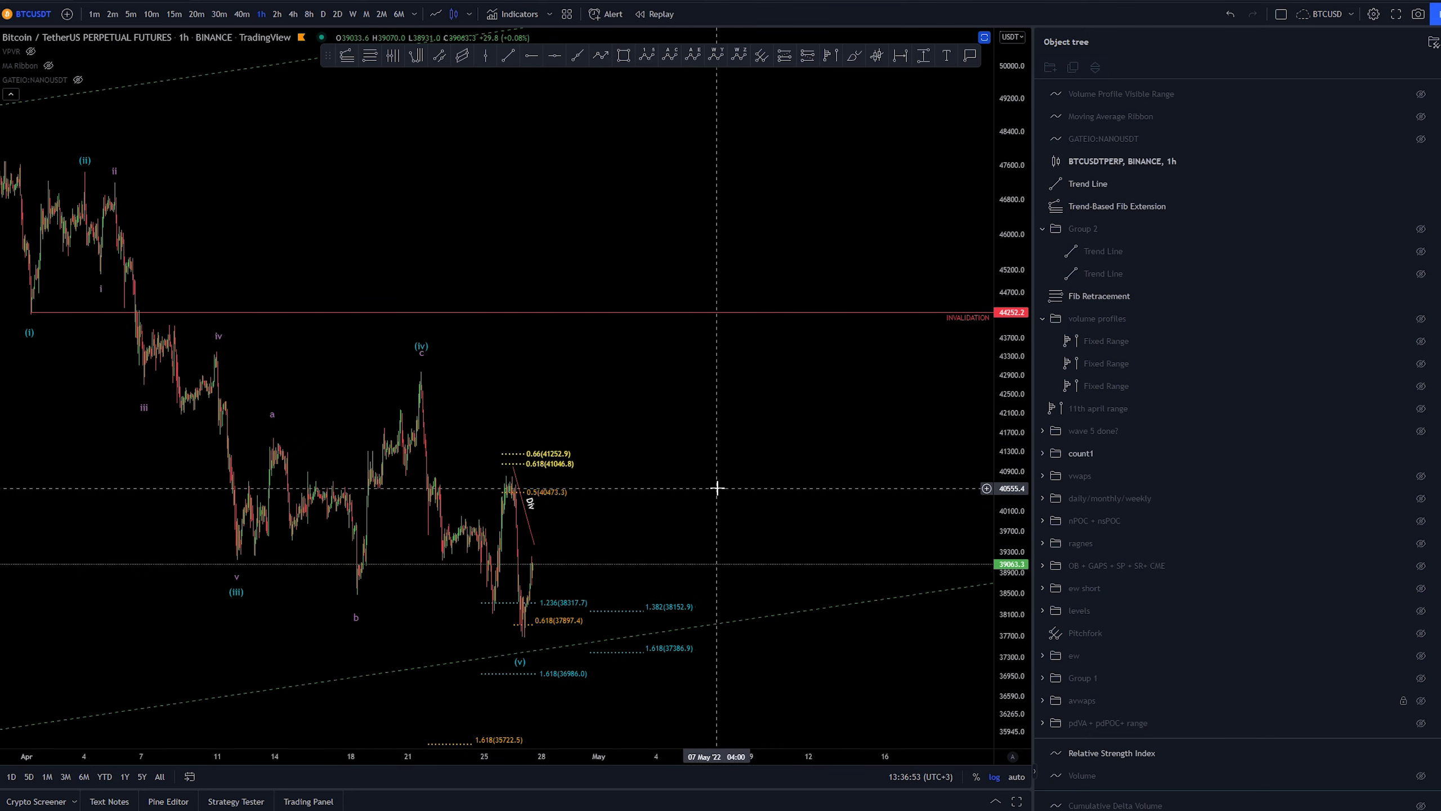
left_click_drag(719, 489, 824, 448)
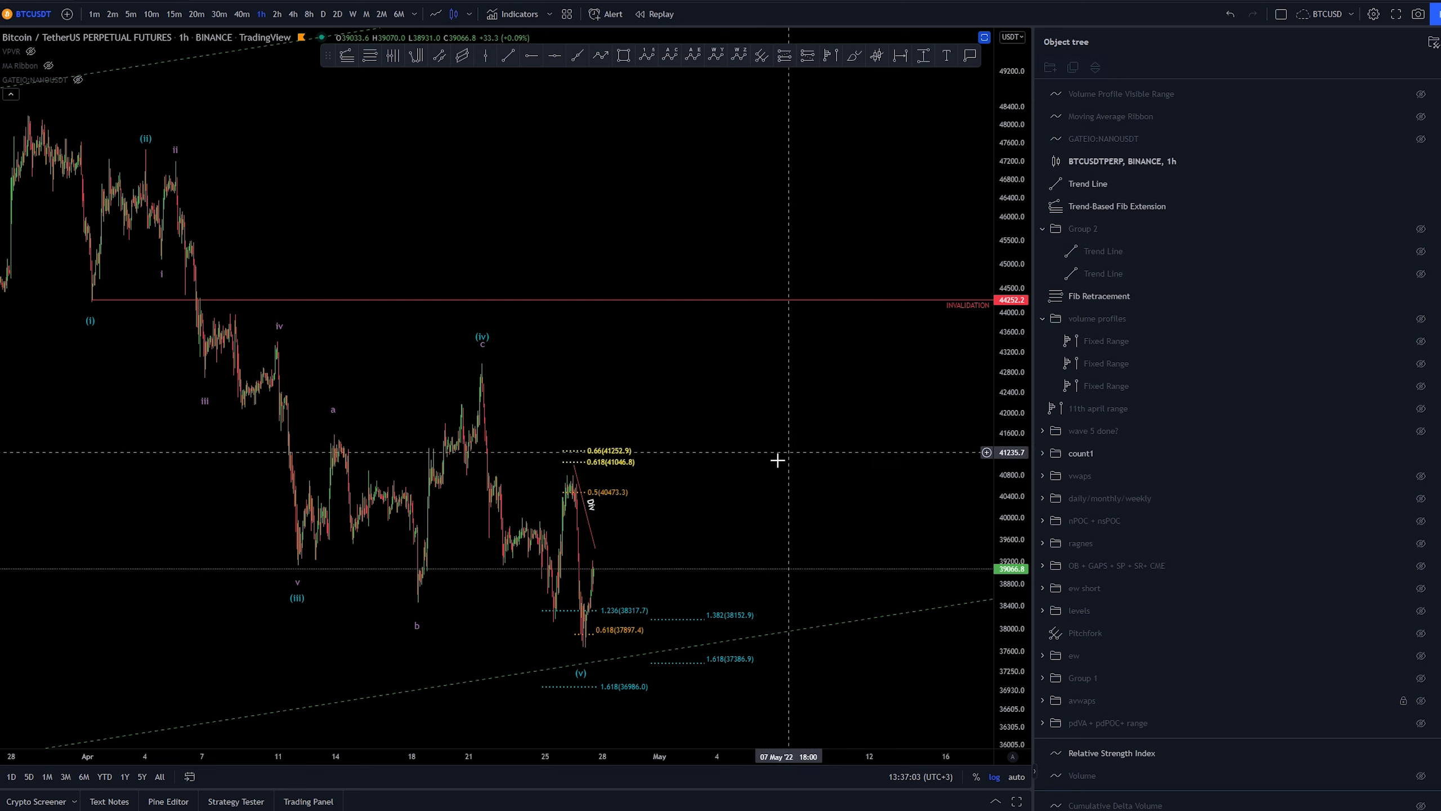
left_click_drag(705, 390, 753, 390)
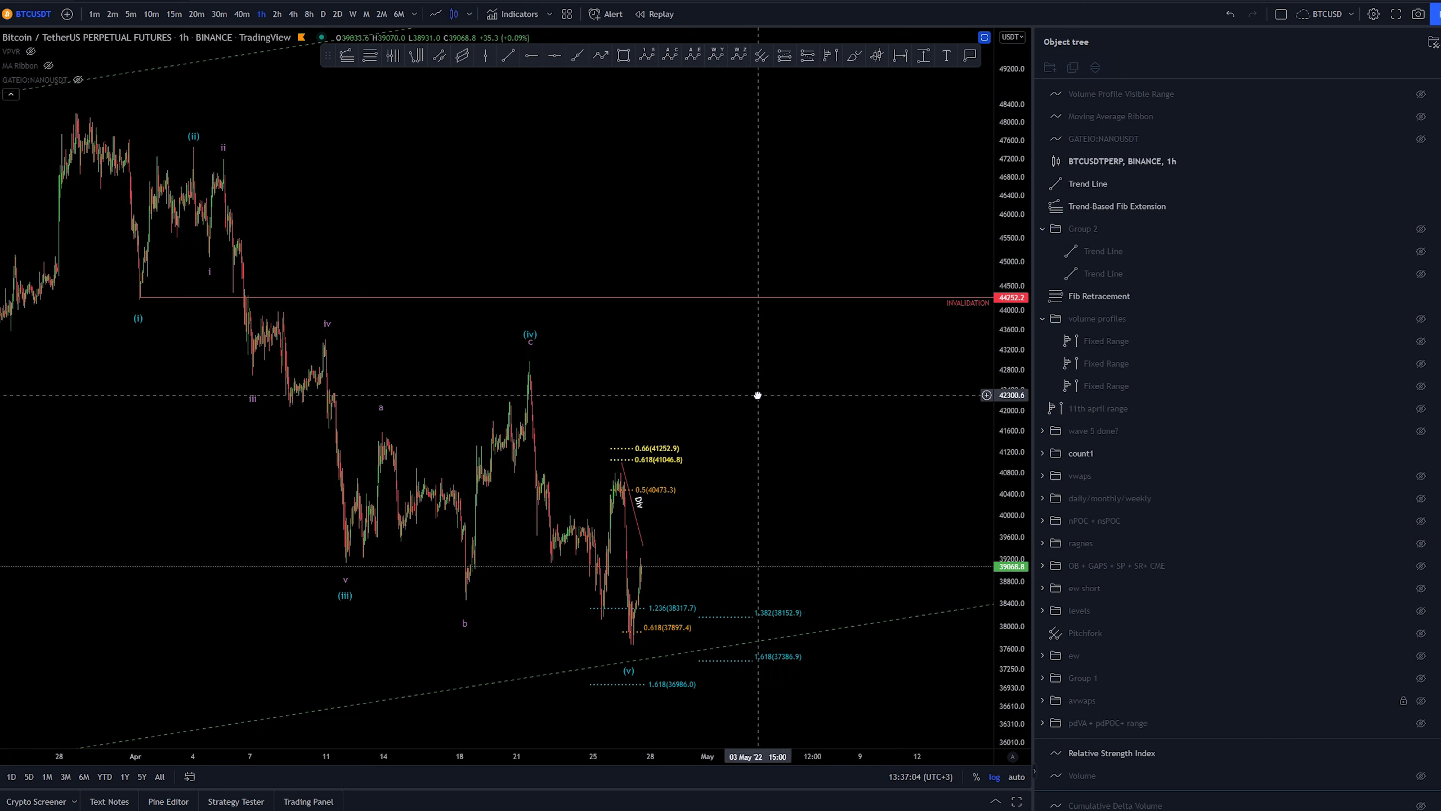
- Show the nPOC + nsPOC, daily/monthly/weekly, vwaps and volume profiles drawing groups on the chart
left_click(1421, 521)
left_click(1421, 497)
left_click(1421, 475)
left_click_drag(794, 467, 930, 449)
scroll(845, 409, "down", 3)
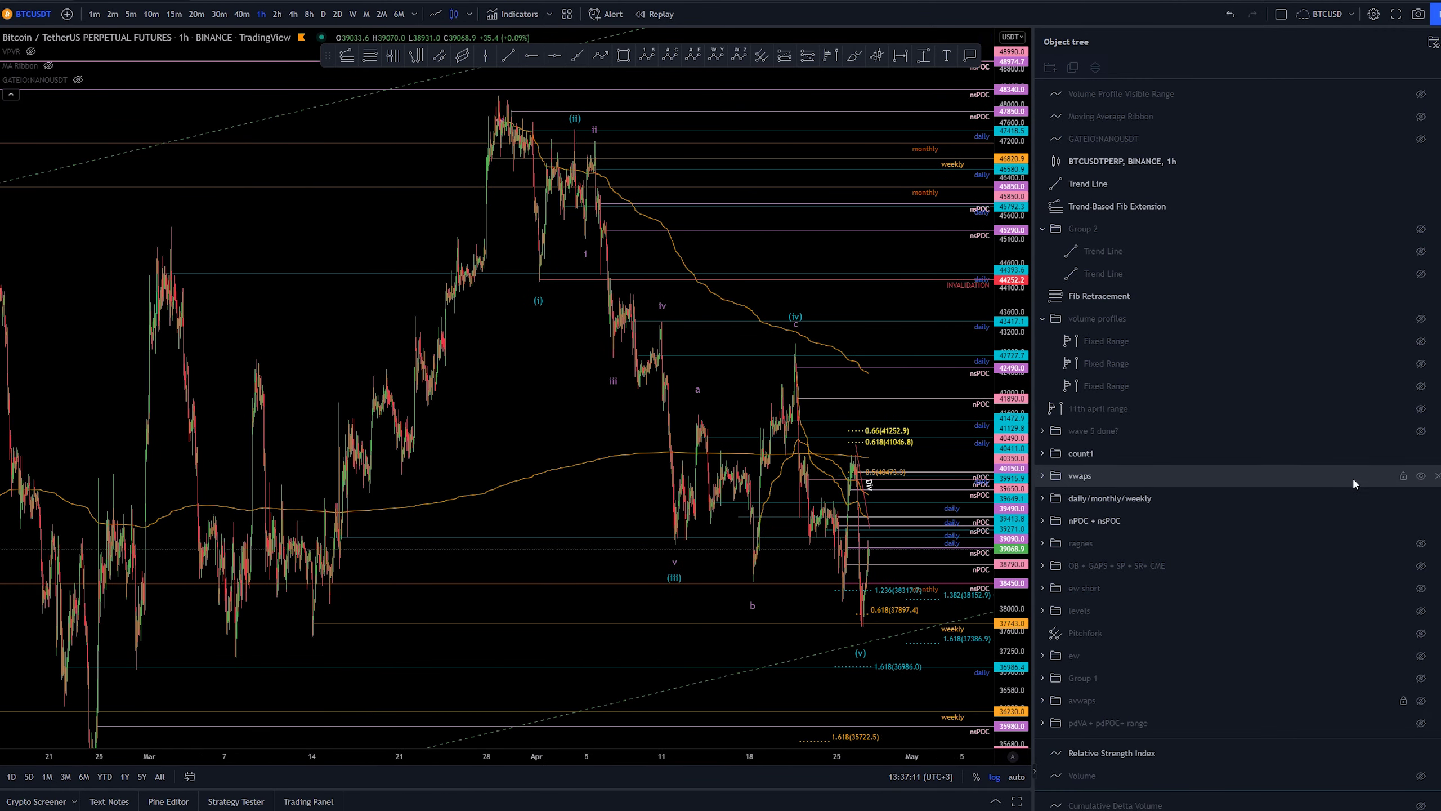
left_click(1421, 318)
scroll(862, 577, "up", 3)
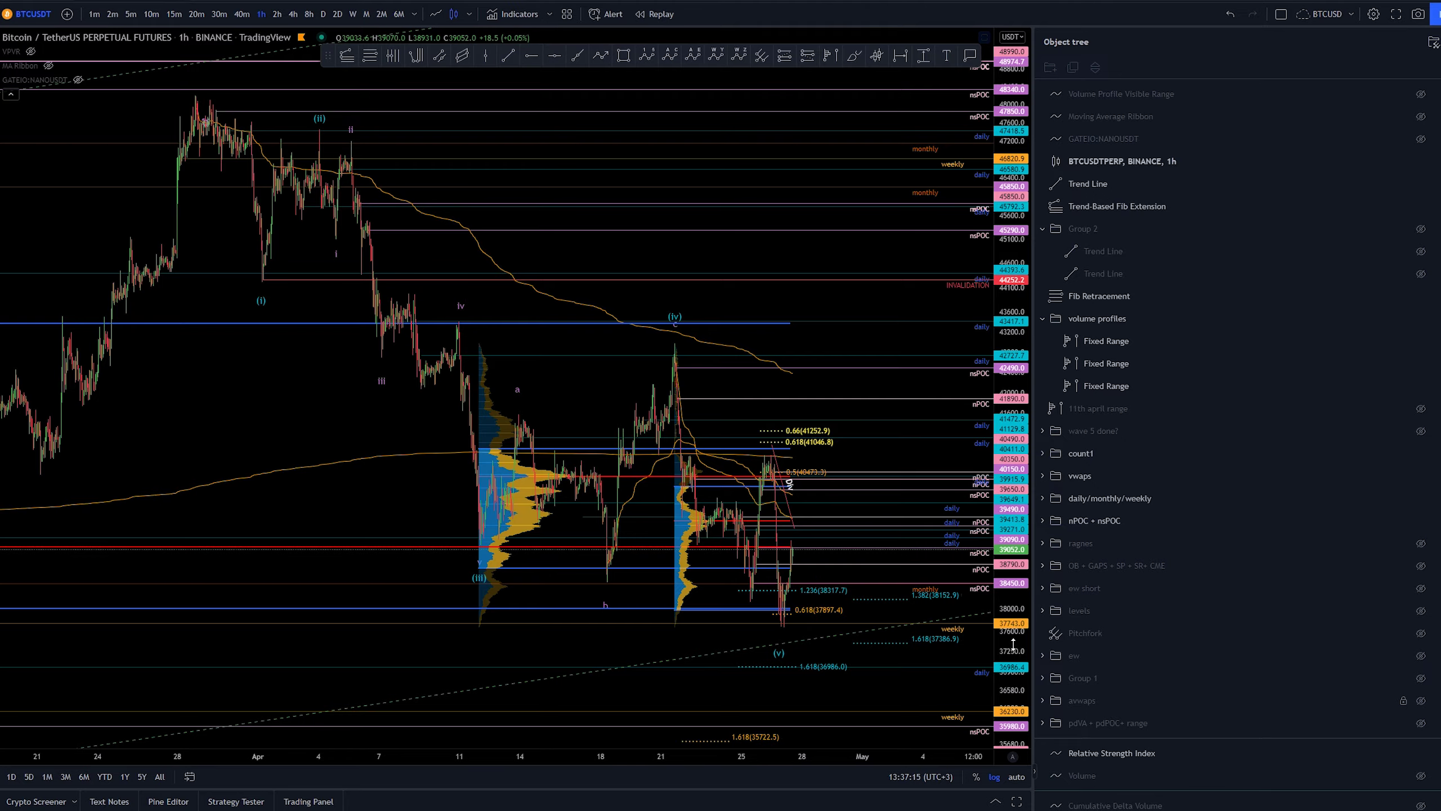
- Examine the 25 to 27 April price action against the POC levels, VWAPs and volume profiles
left_click_drag(1013, 644, 971, 467)
scroll(721, 534, "up", 4)
left_click_drag(583, 441, 588, 426)
scroll(588, 426, "up", 4)
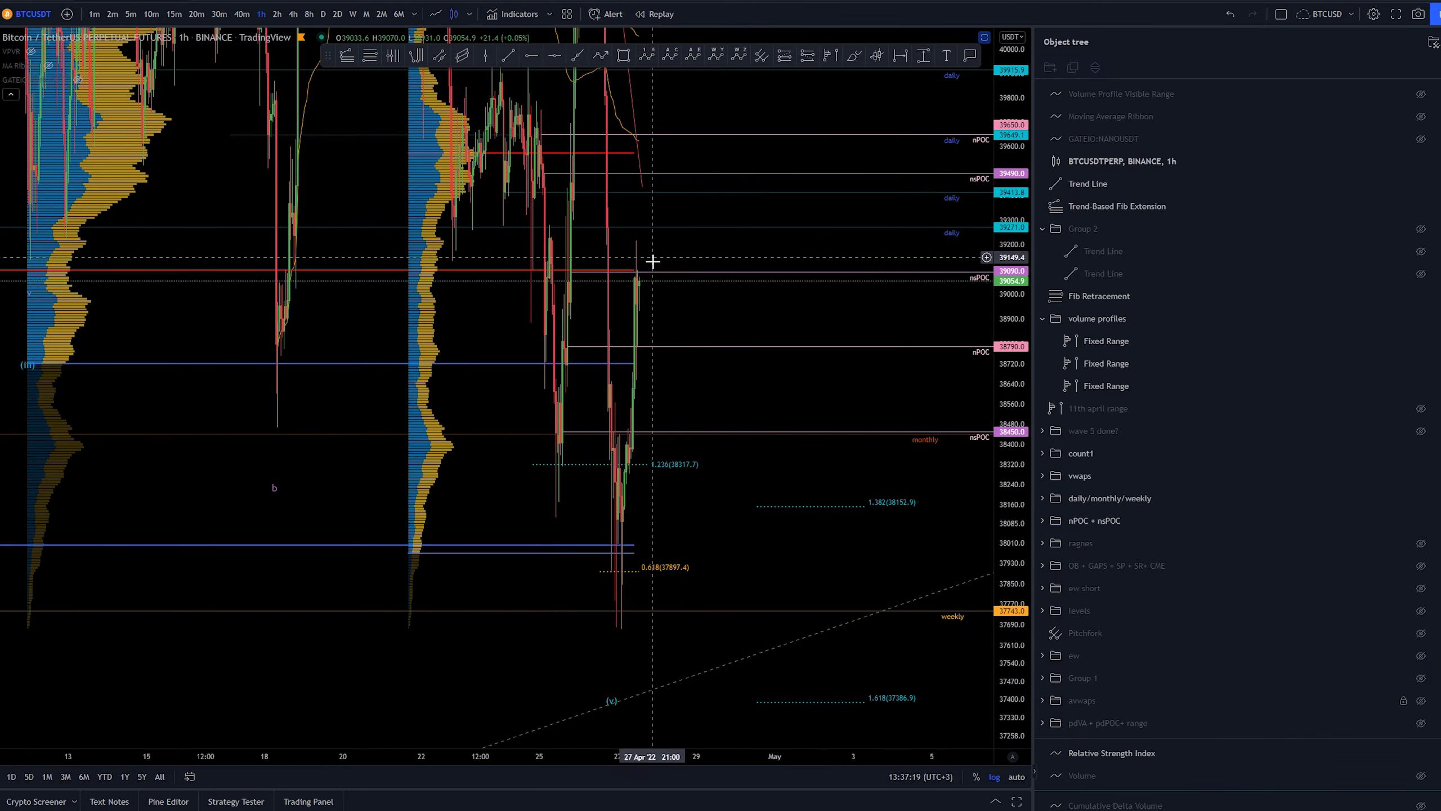
scroll(795, 524, "up", 5)
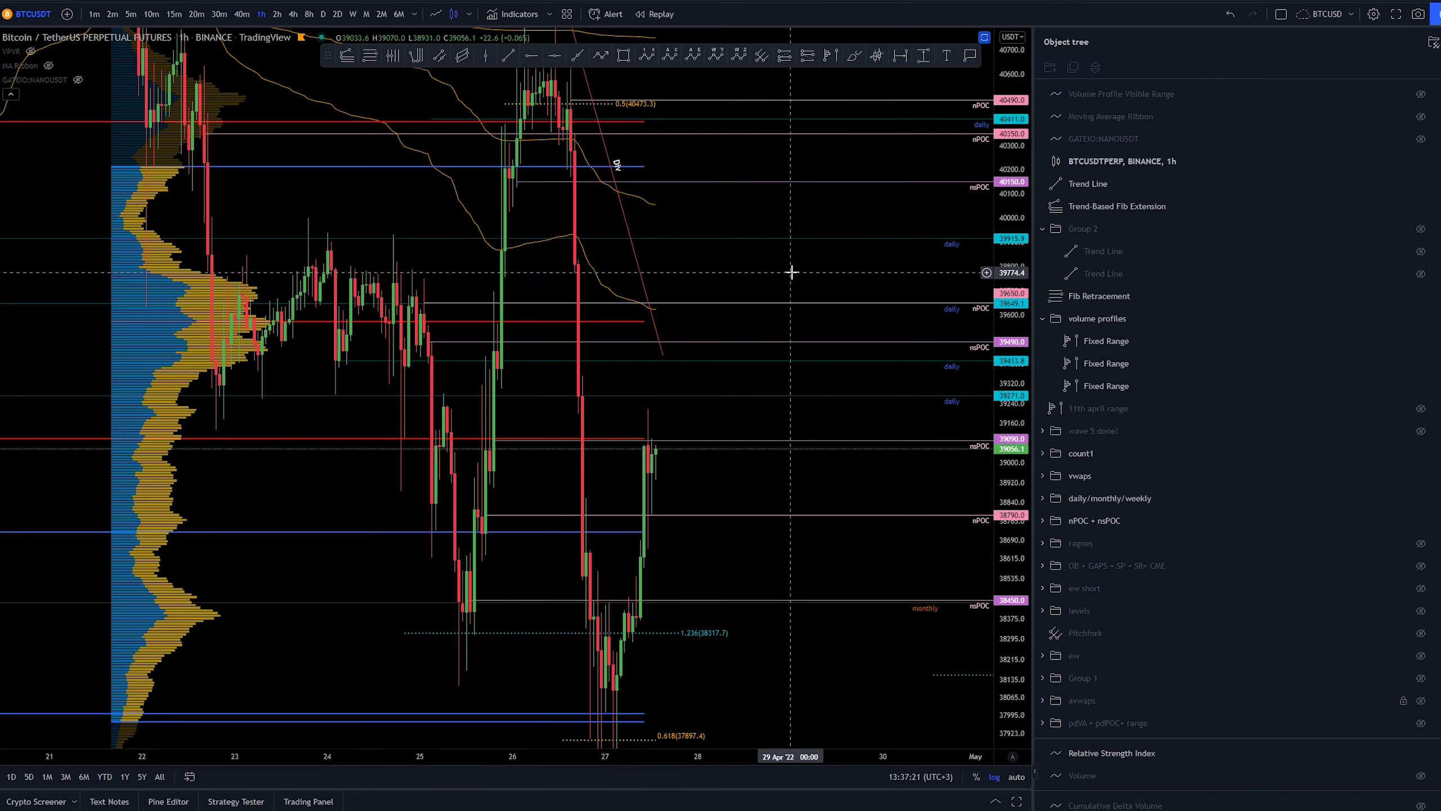
left_click_drag(1014, 161, 1010, 482)
scroll(965, 471, "down", 2)
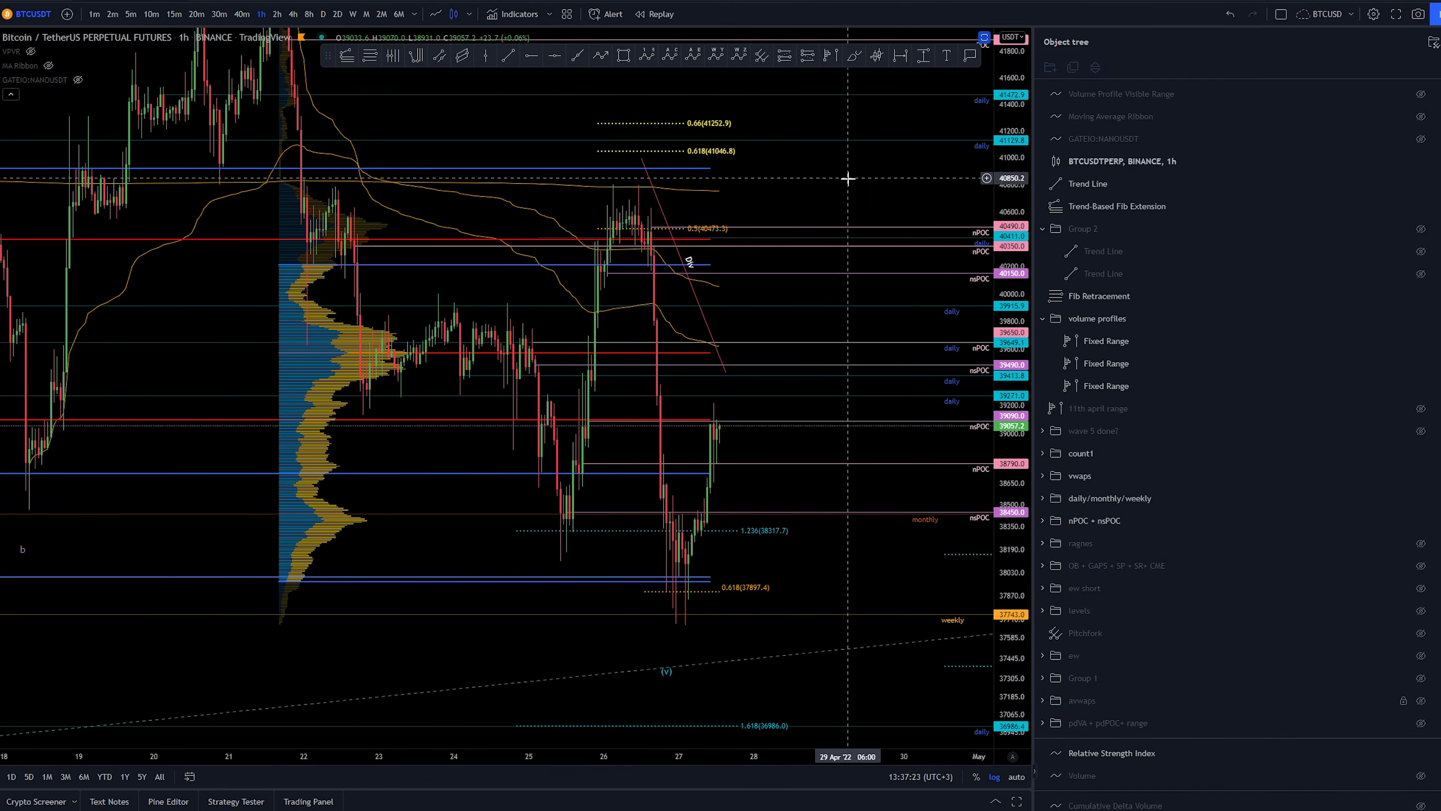
left_click_drag(849, 202, 821, 267)
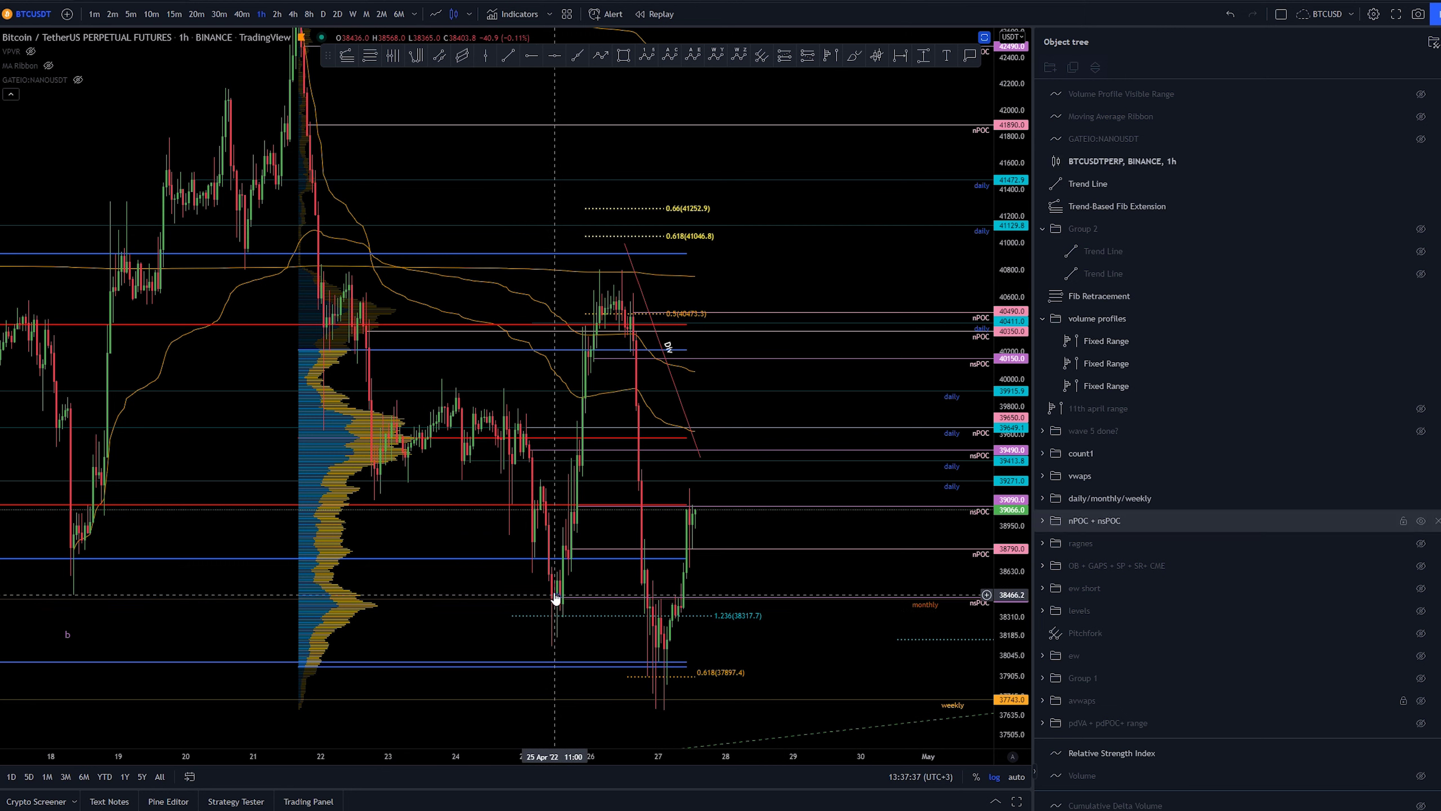
- Delete the nsPOC line at 39490 that starts on 25 April
scroll(511, 489, "up", 2)
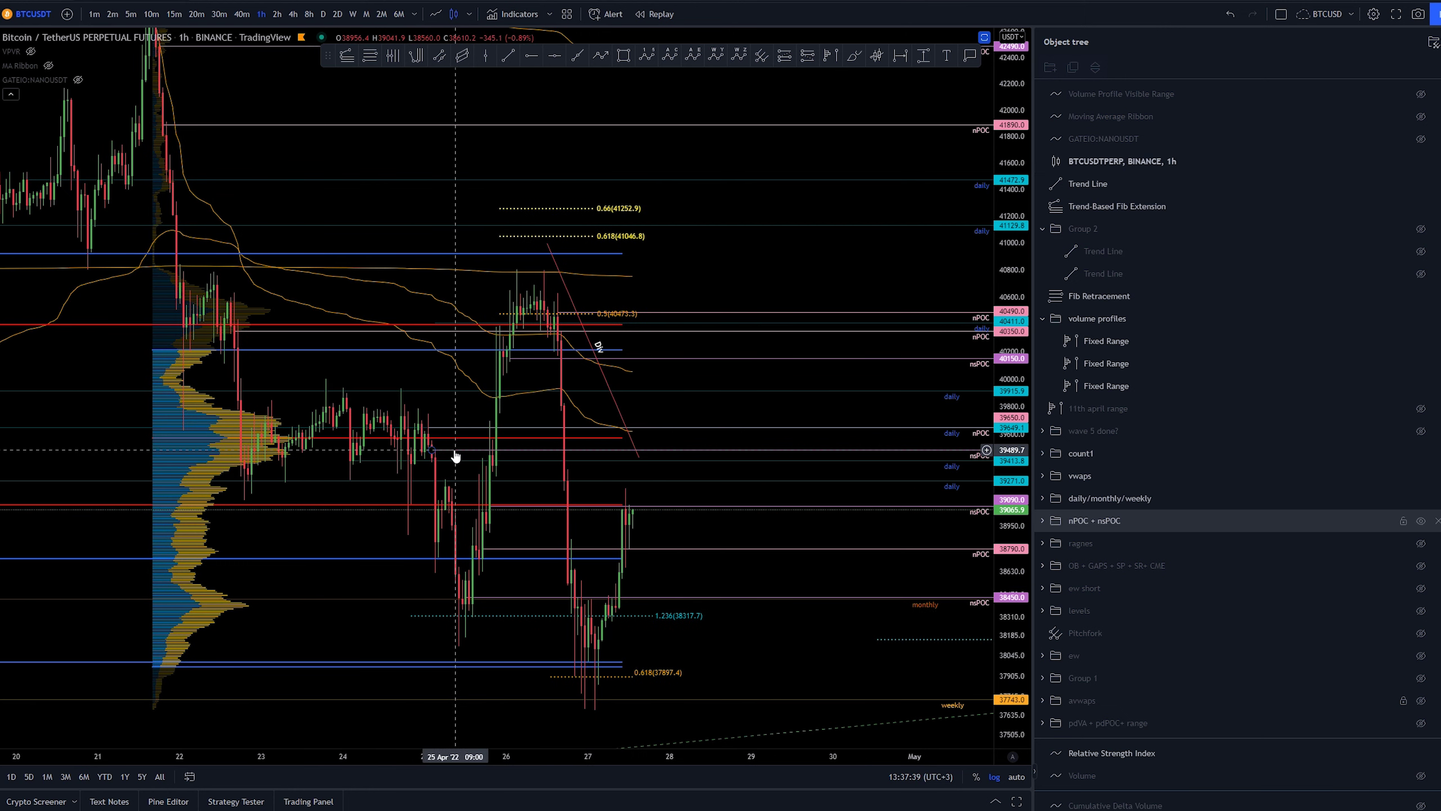
left_click(456, 456)
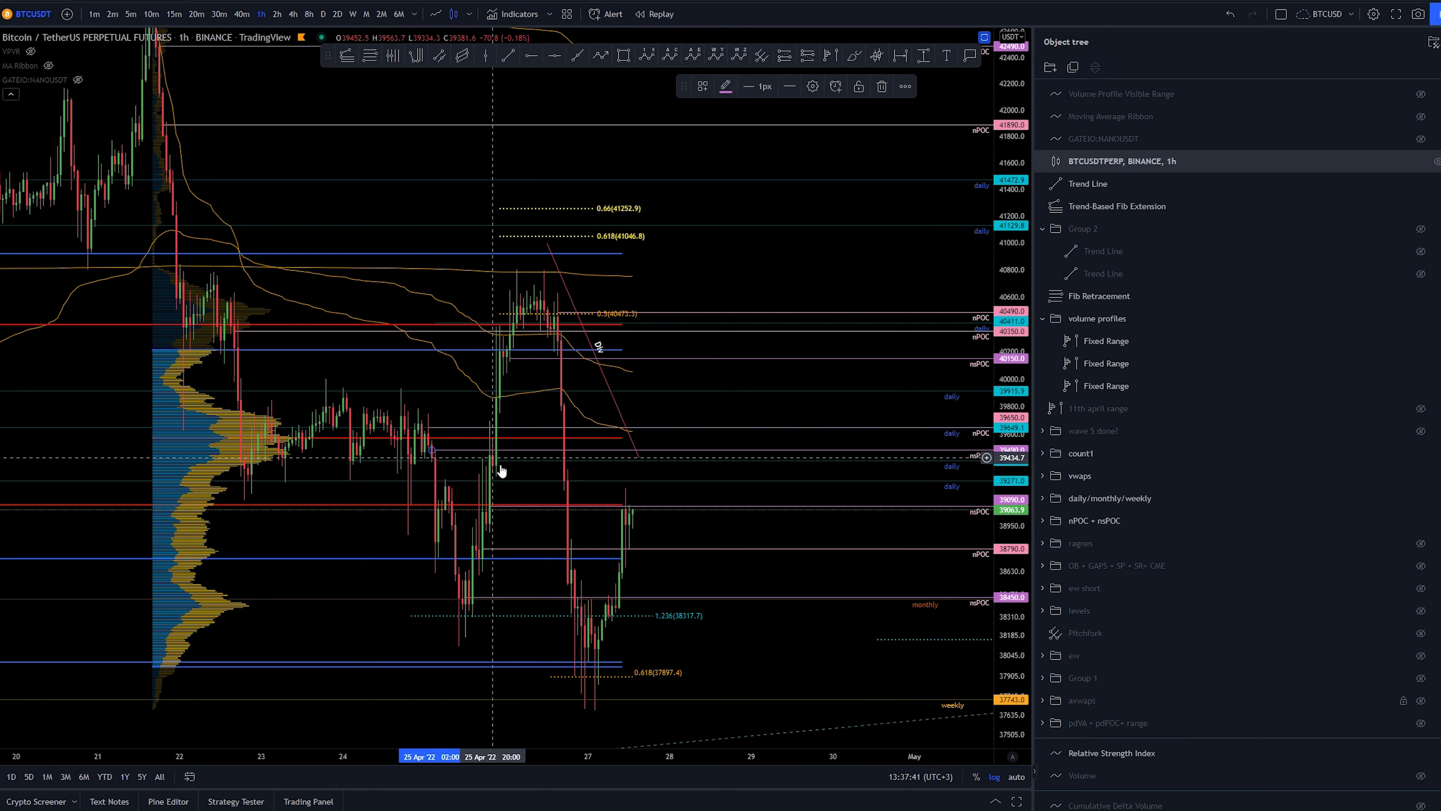
scroll(505, 476, "up", 2)
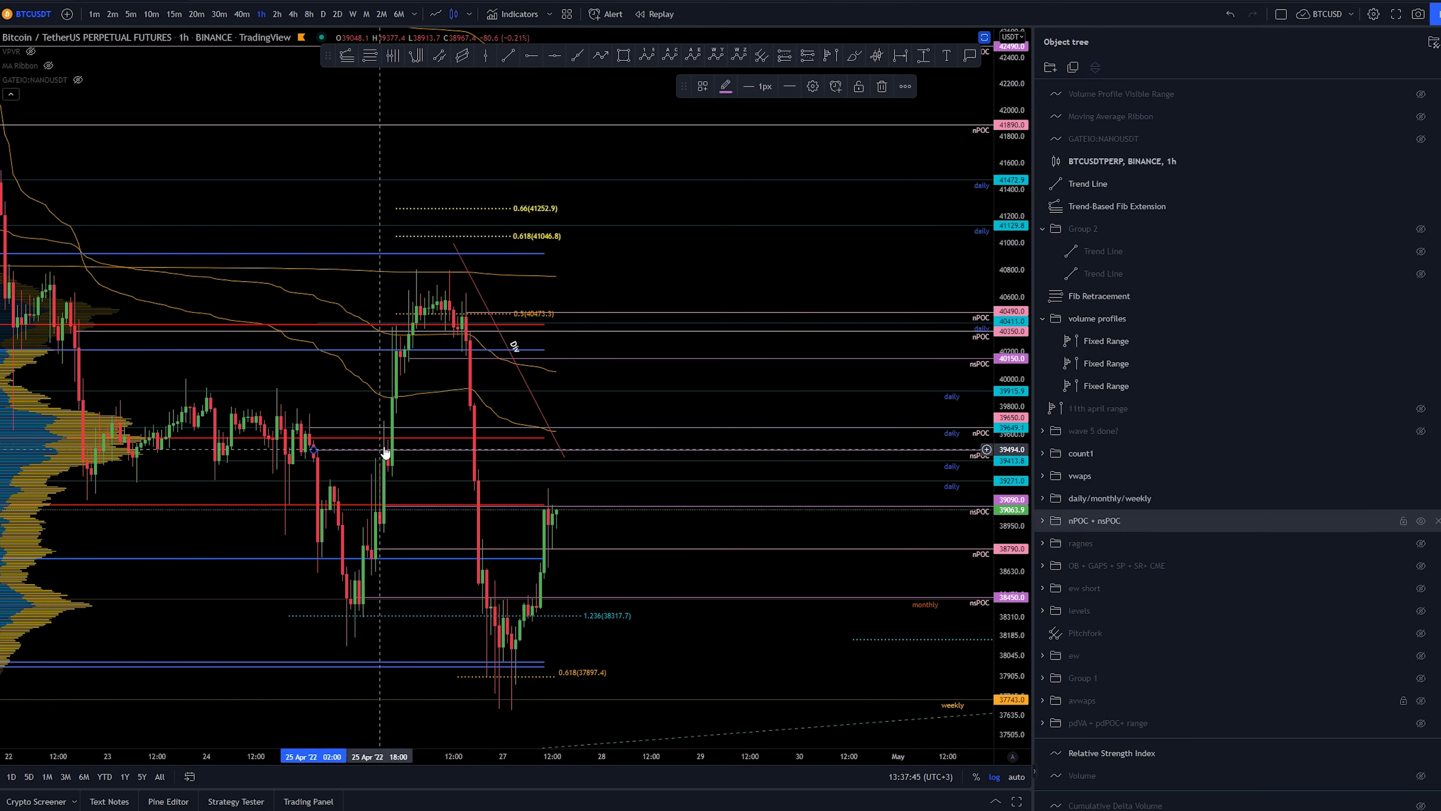
scroll(372, 444, "down", 2)
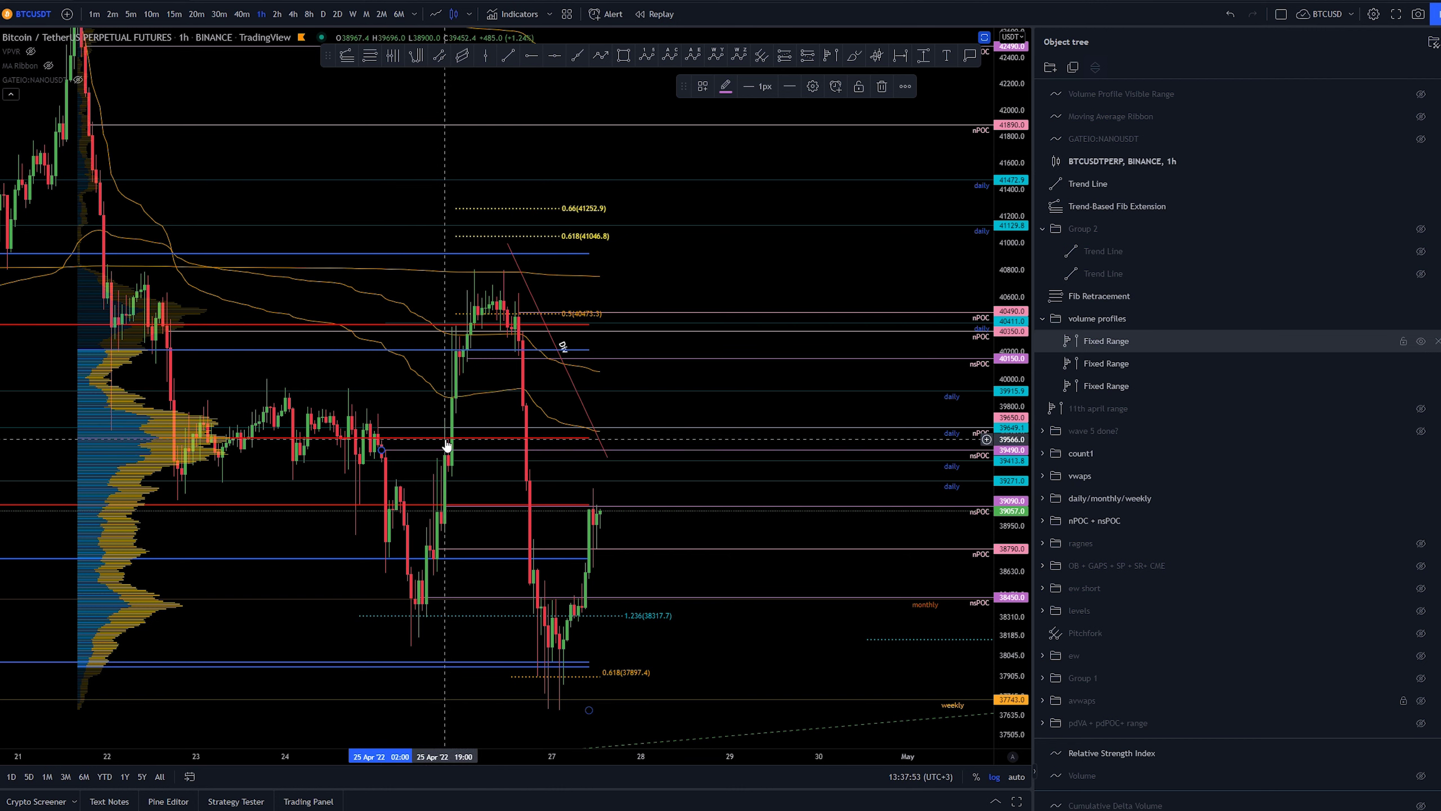
left_click(454, 480)
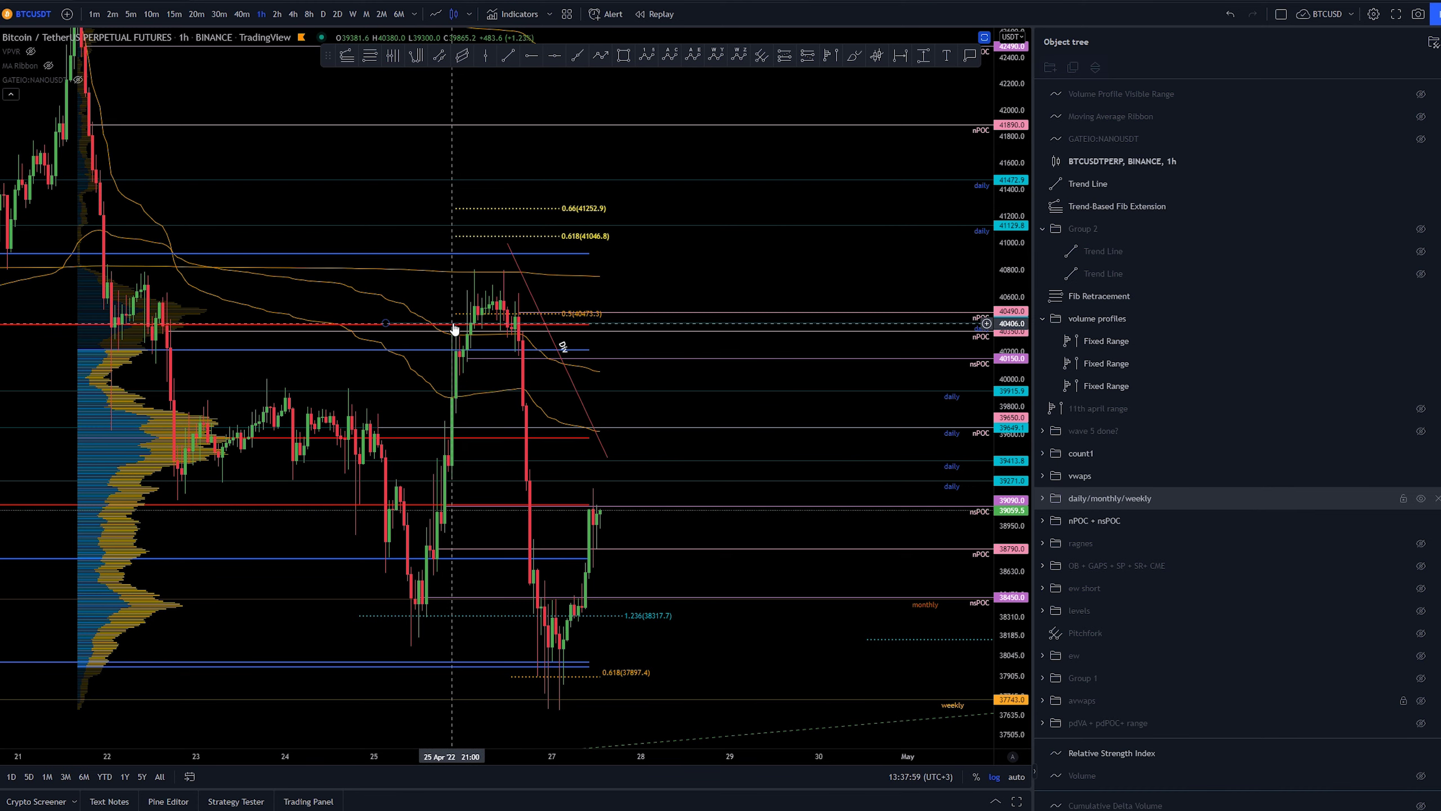
- Delete the nPOC line at 40350 that starts on 22 April
left_click_drag(384, 338, 440, 410)
left_click(459, 405)
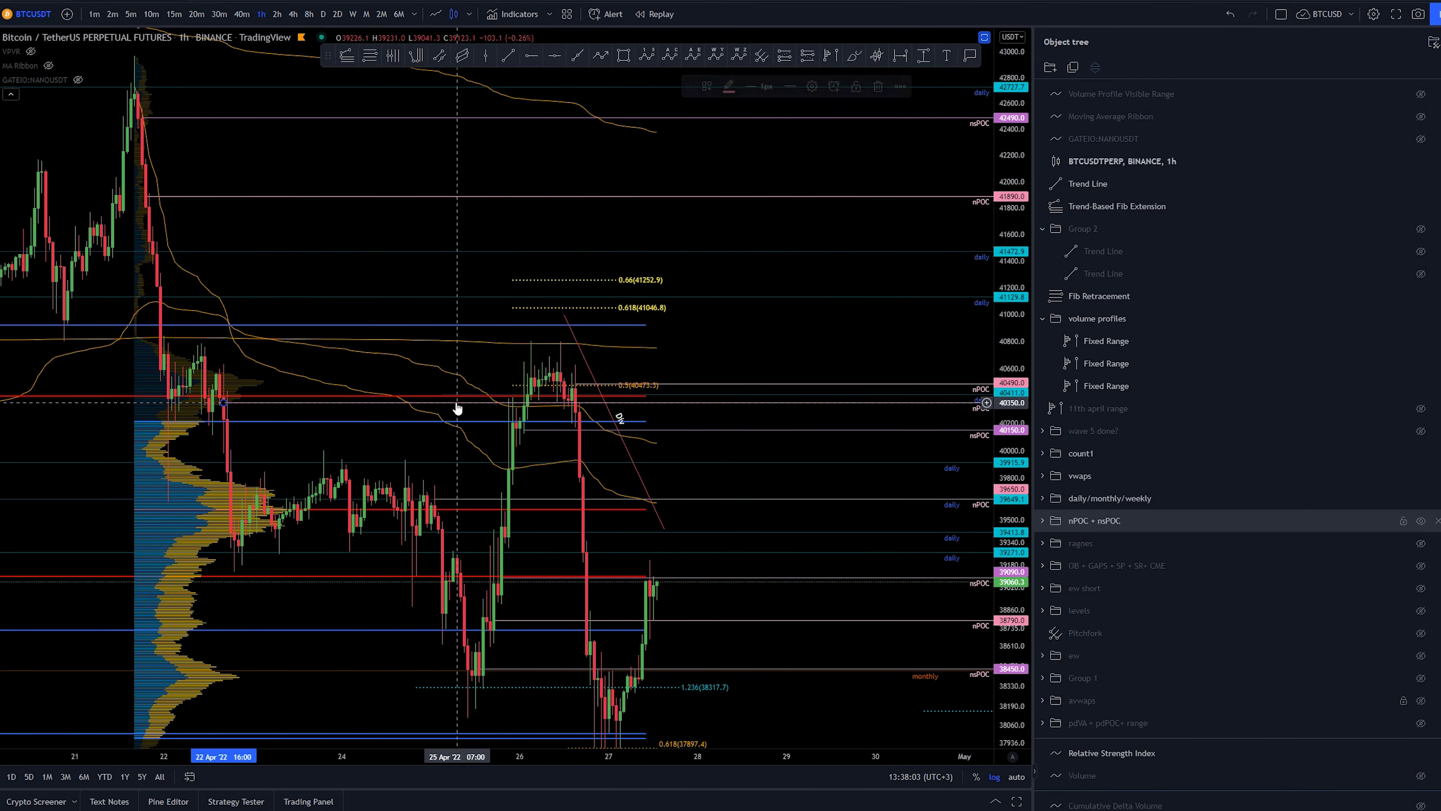
left_click(489, 400, "shift")
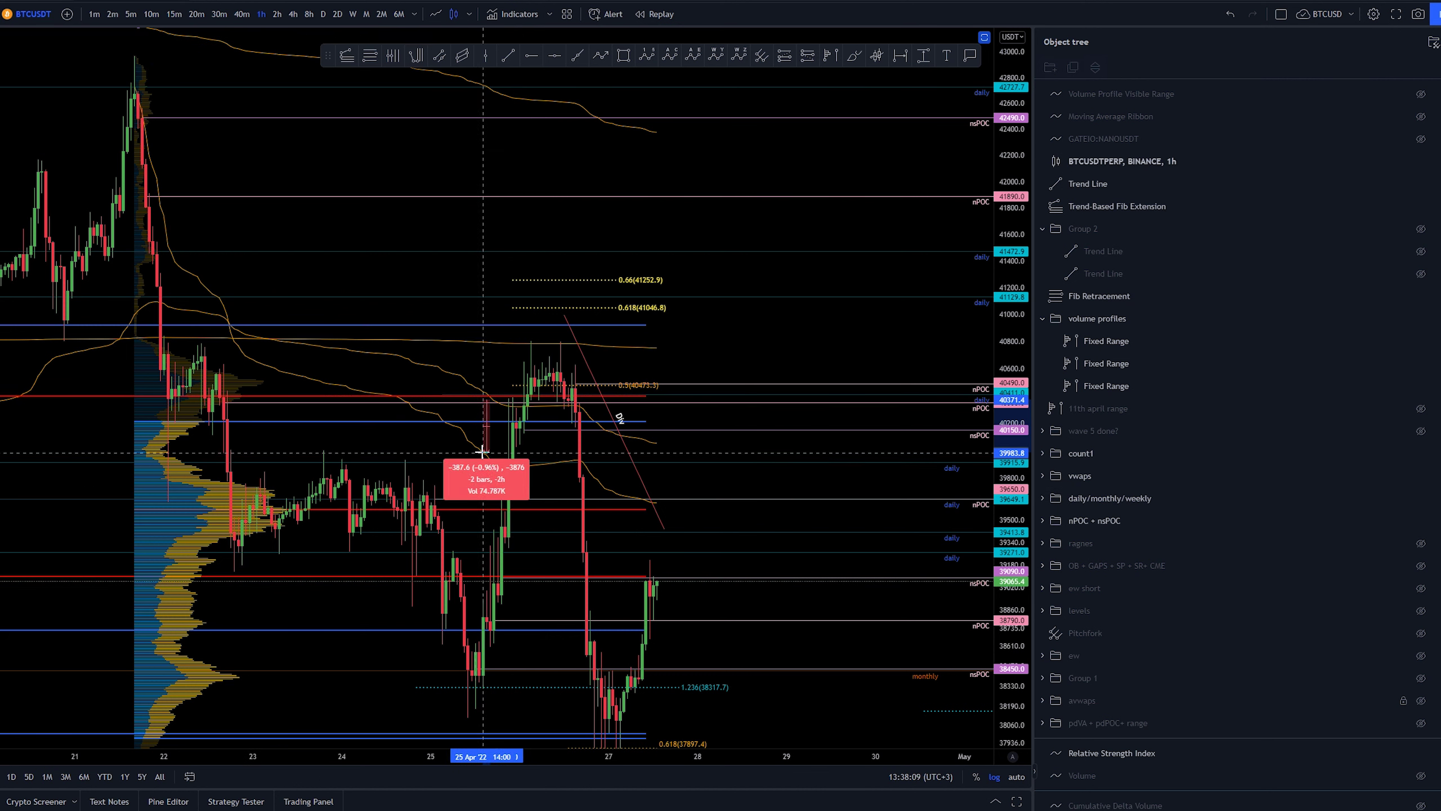
left_click(465, 484)
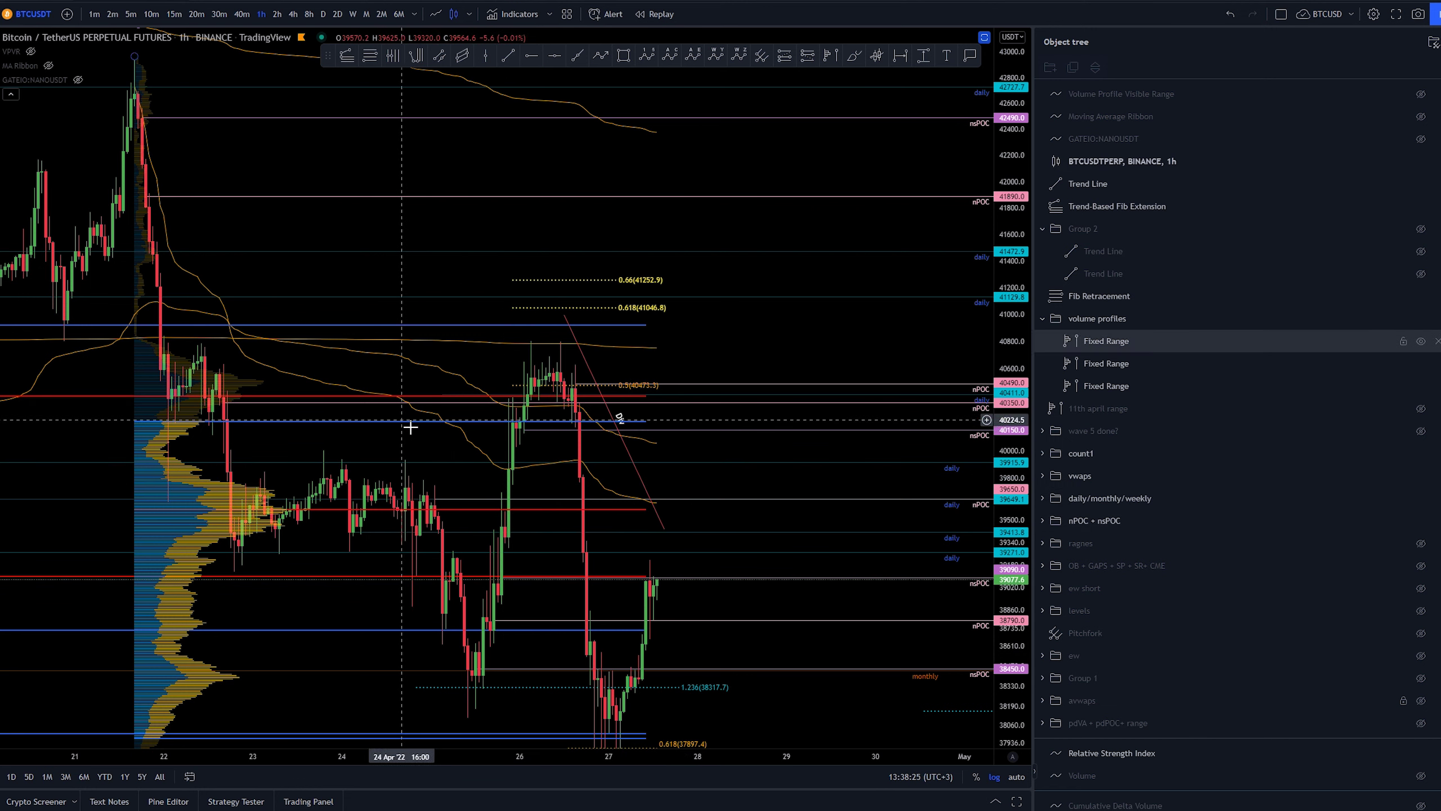
left_click(457, 406)
key("Delete")
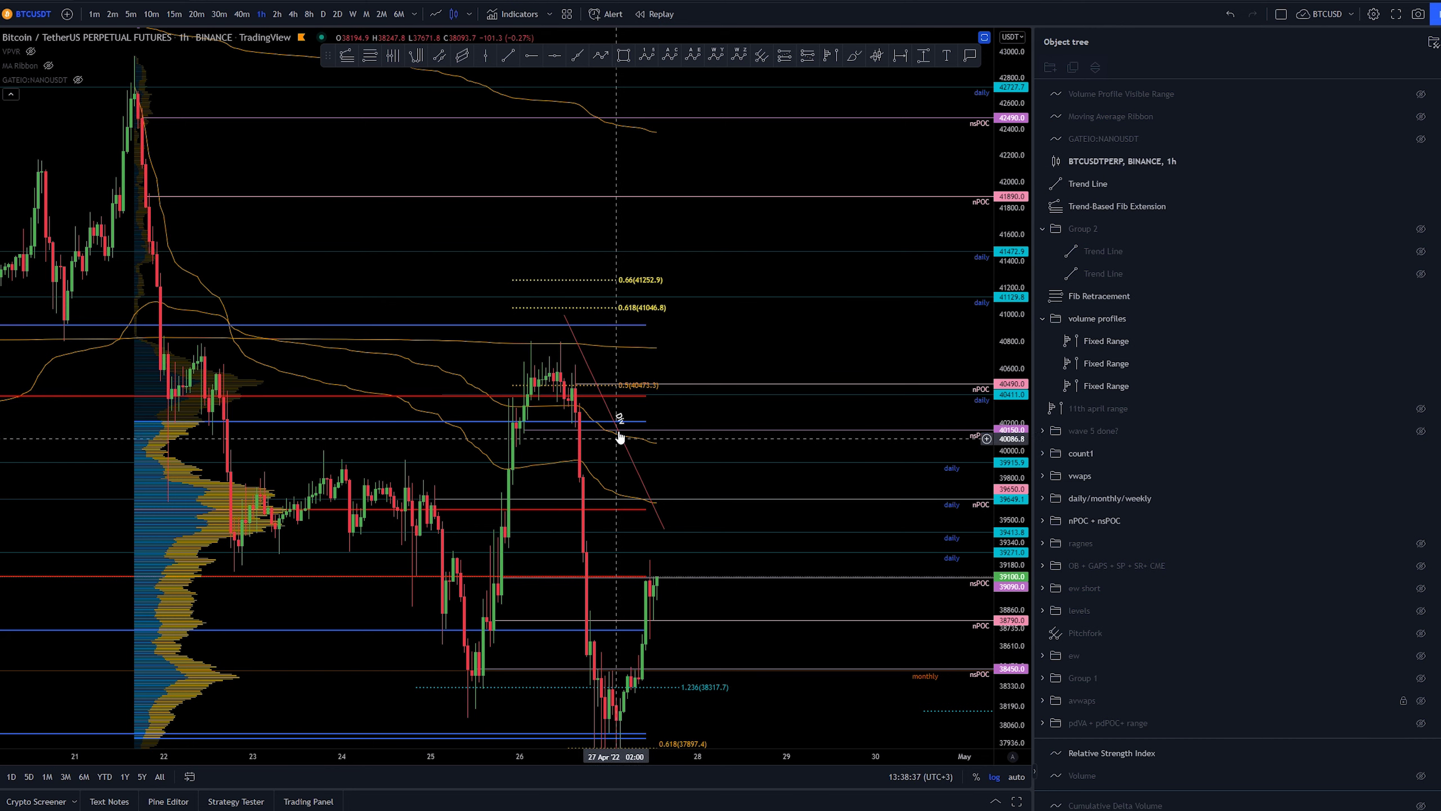
- Trace the long VWAP back to its 24 January anchor and examine where it meets the 26 April highs
left_click(492, 347)
scroll(491, 347, "down", 10)
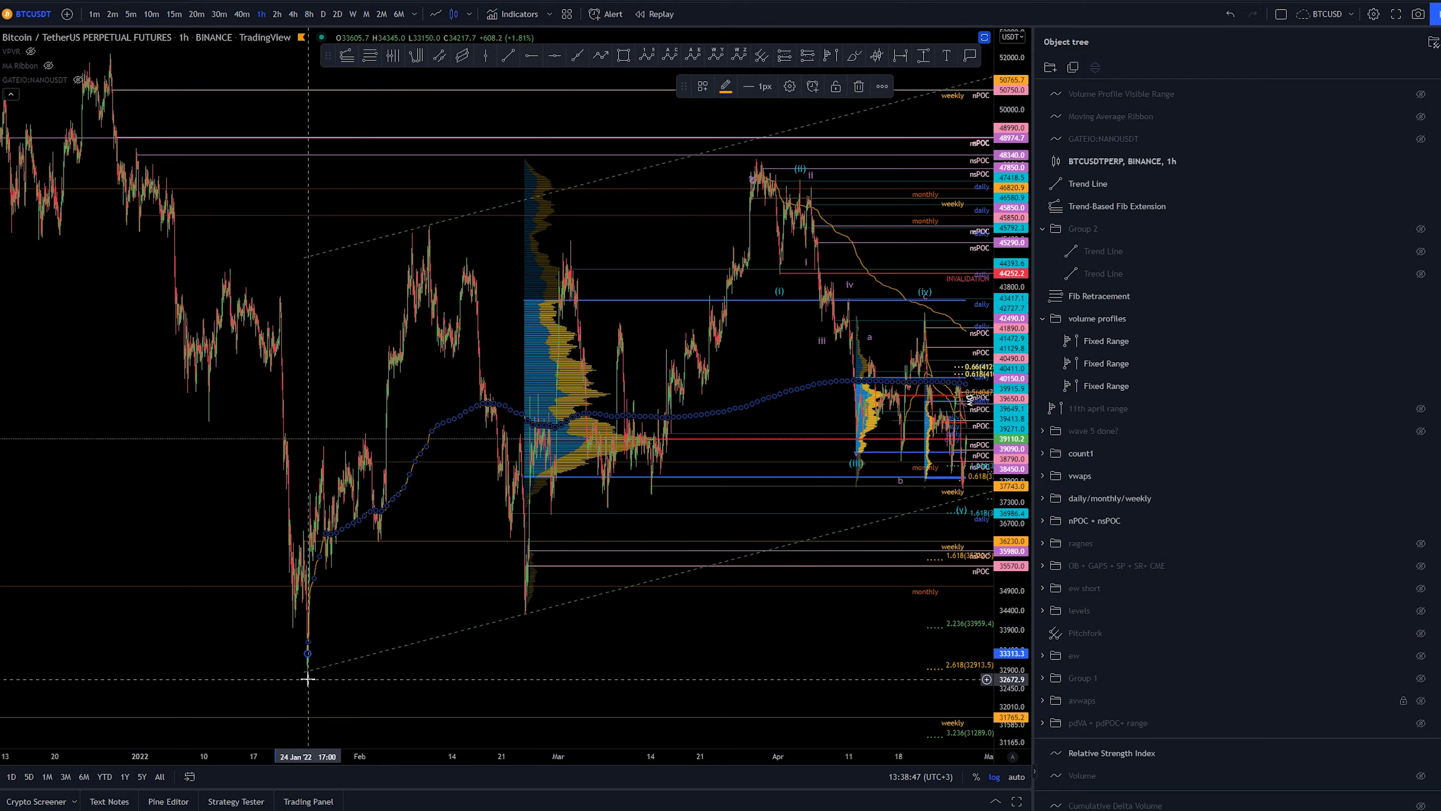
scroll(956, 324, "up", 5)
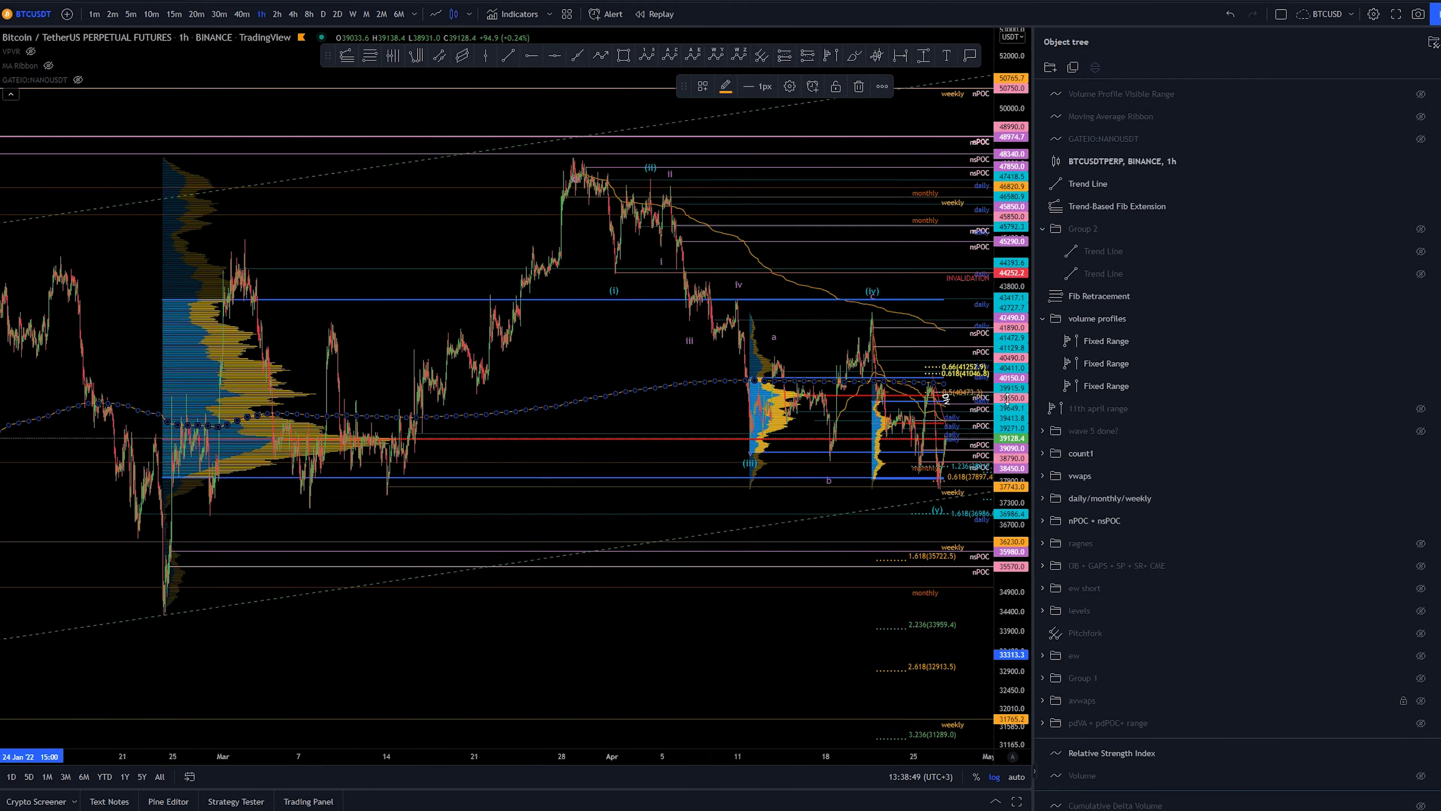
scroll(956, 324, "up", 6)
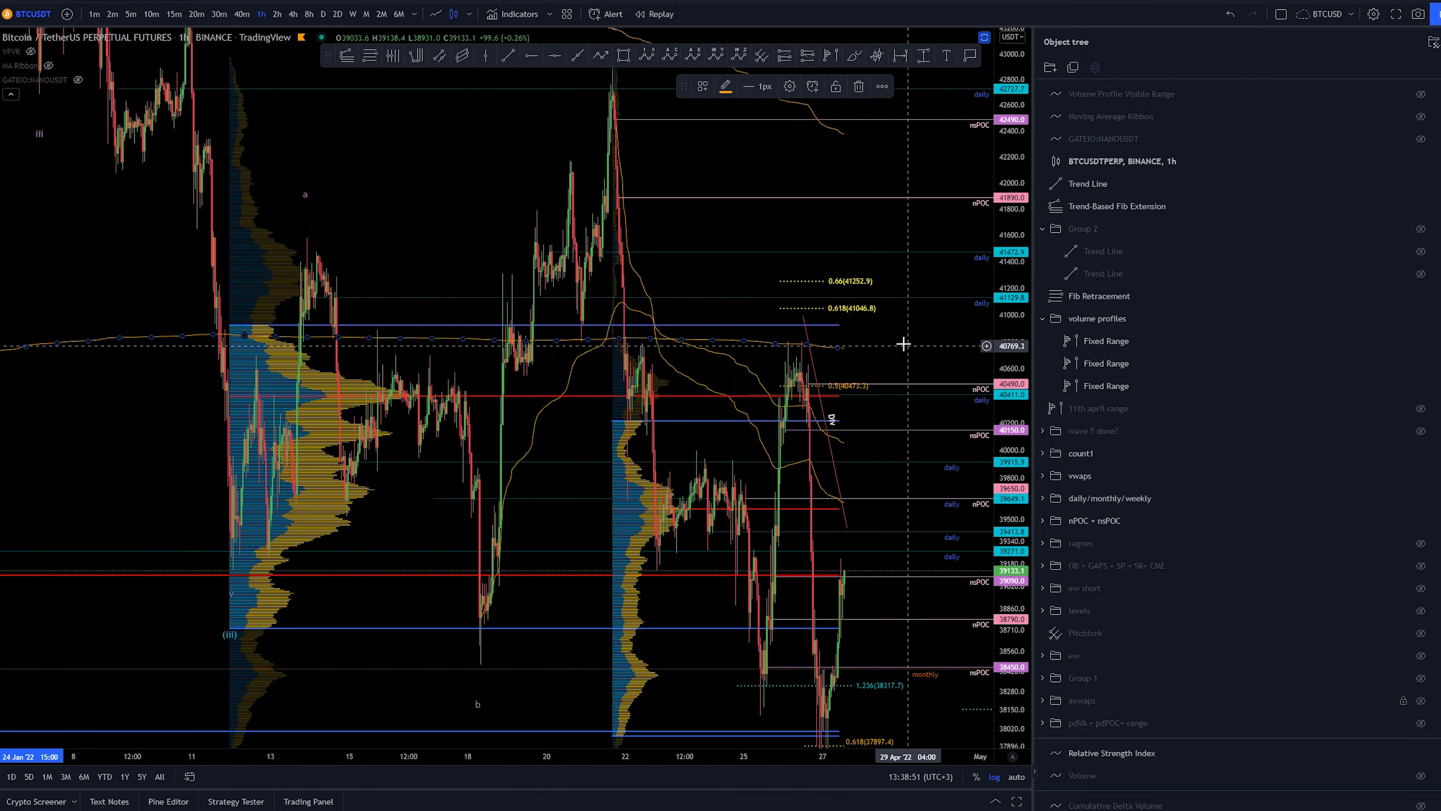
left_click(904, 344)
scroll(904, 344, "up", 8)
left_click_drag(904, 344, 790, 357)
left_click_drag(1011, 431, 1022, 519)
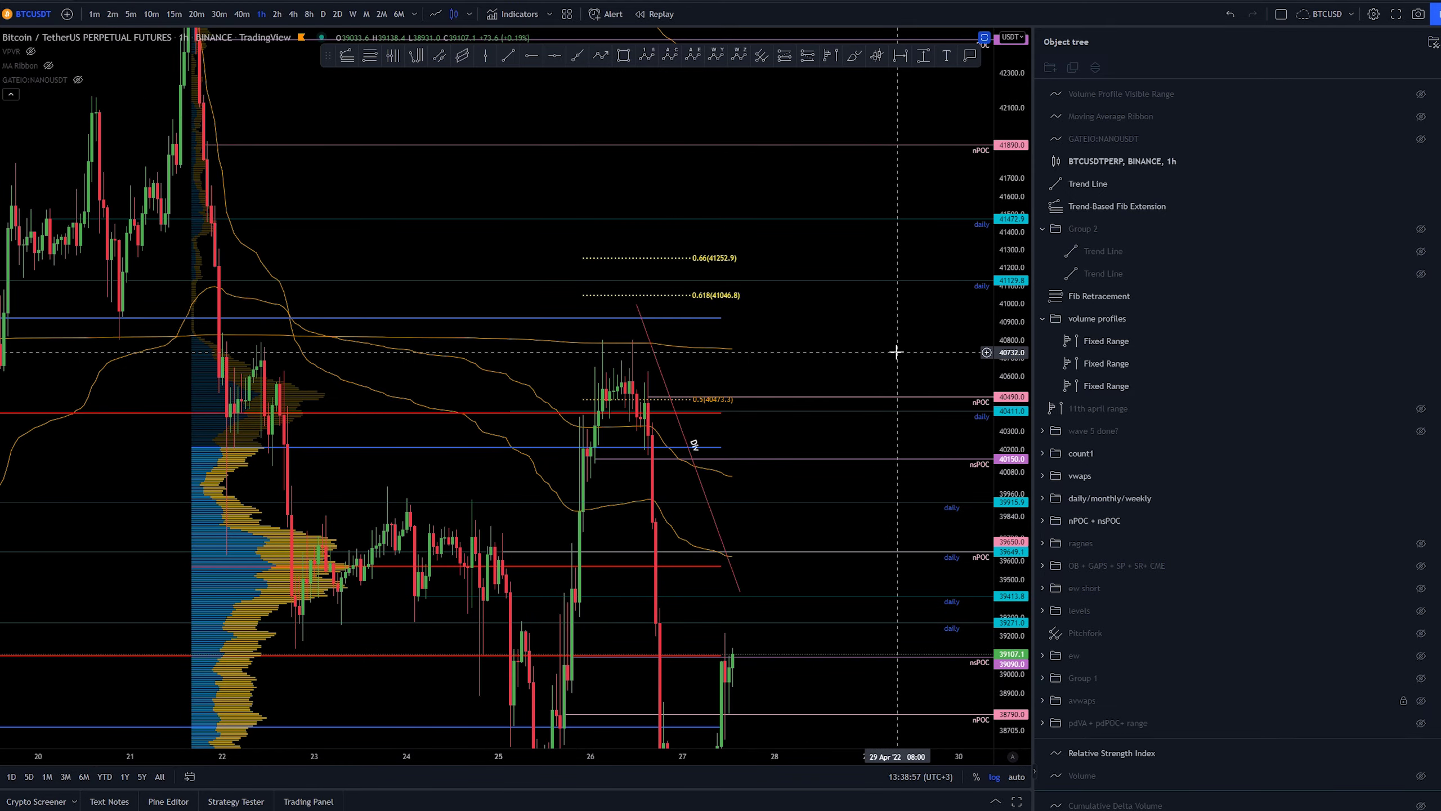
- Inspect the fixed range volume profile starting on 11 April and compare its upper blue line with the recent highs
scroll(874, 358, "down", 1)
left_click_drag(850, 363, 820, 302)
scroll(924, 263, "down", 1)
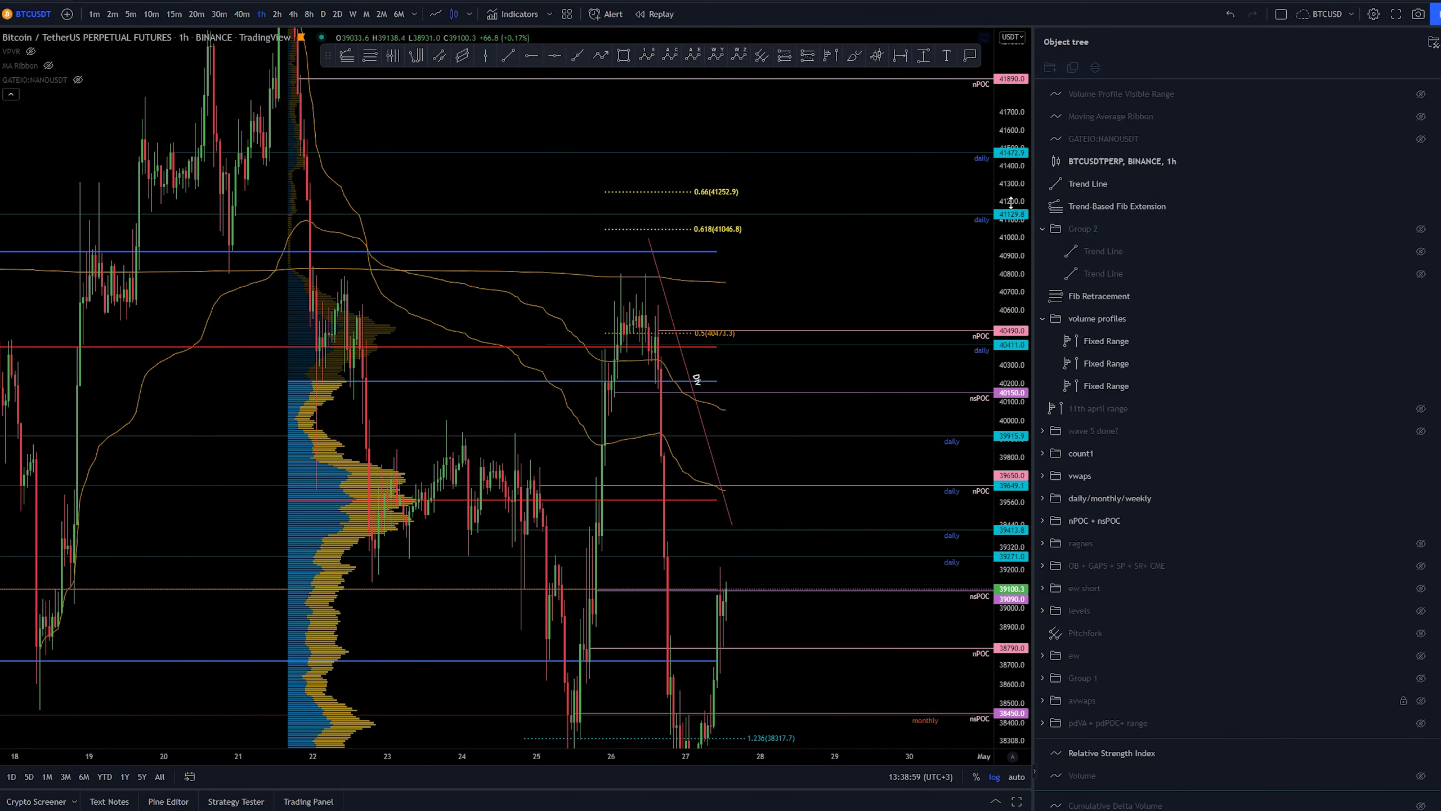
left_click_drag(1011, 201, 897, 406)
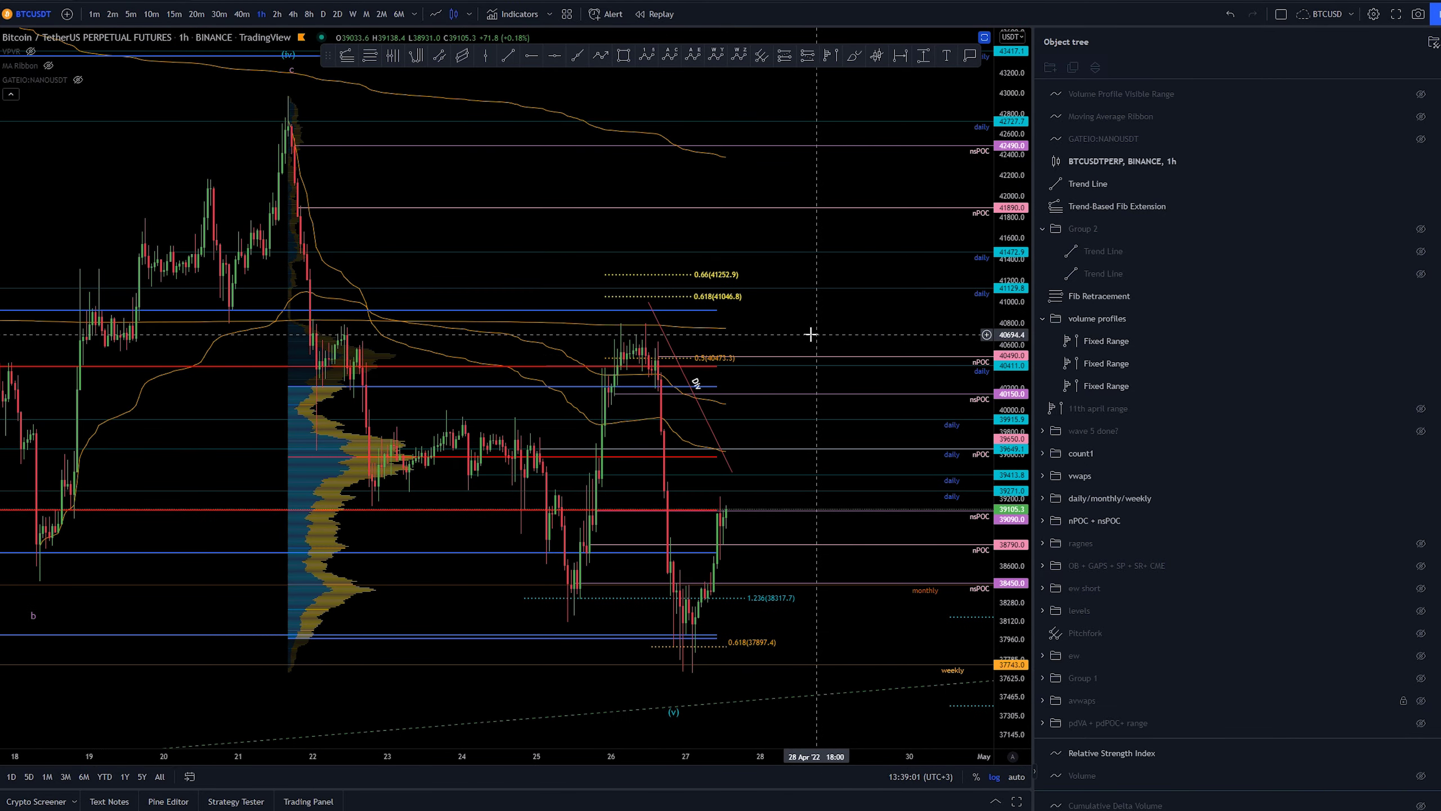
scroll(742, 320, "down", 5)
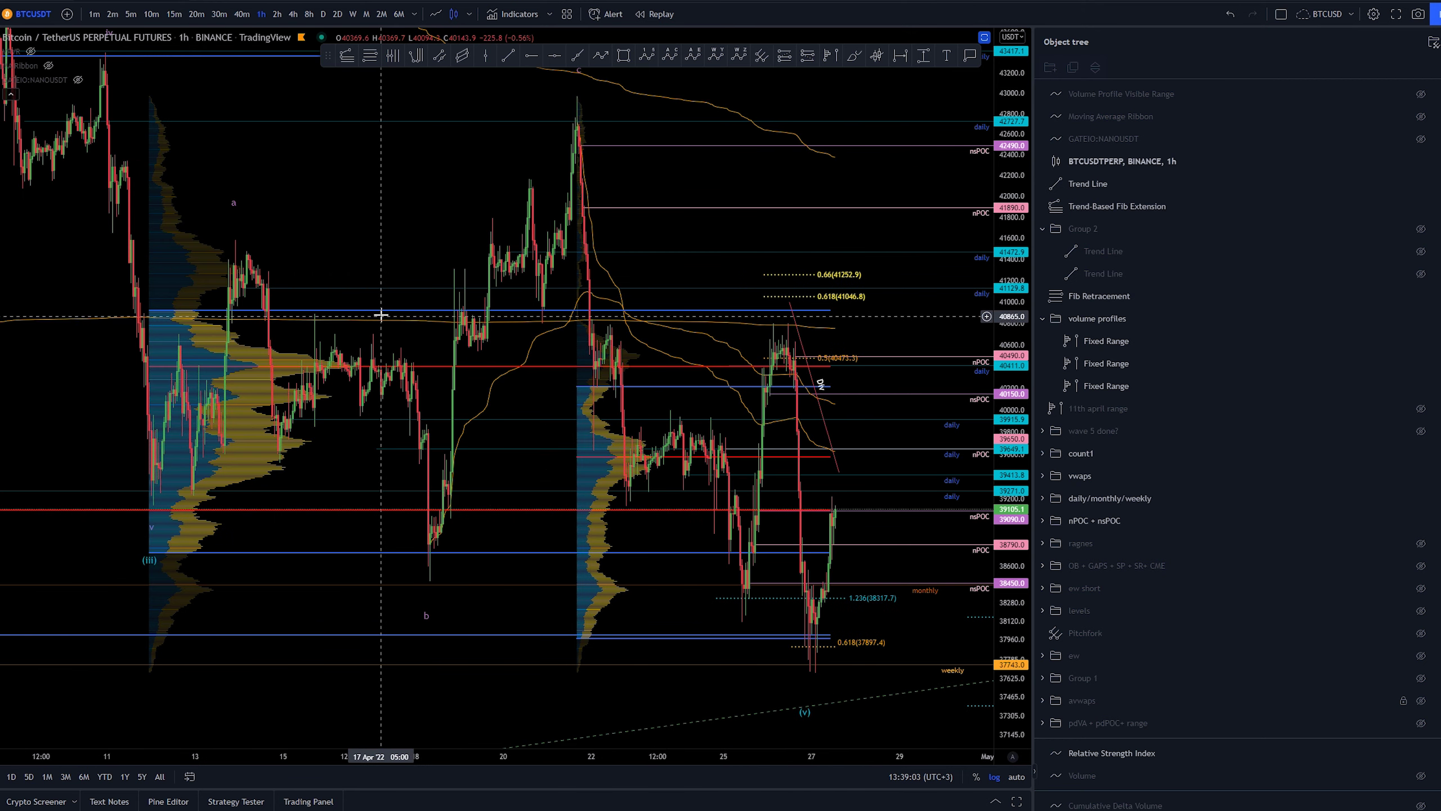
left_click(386, 314)
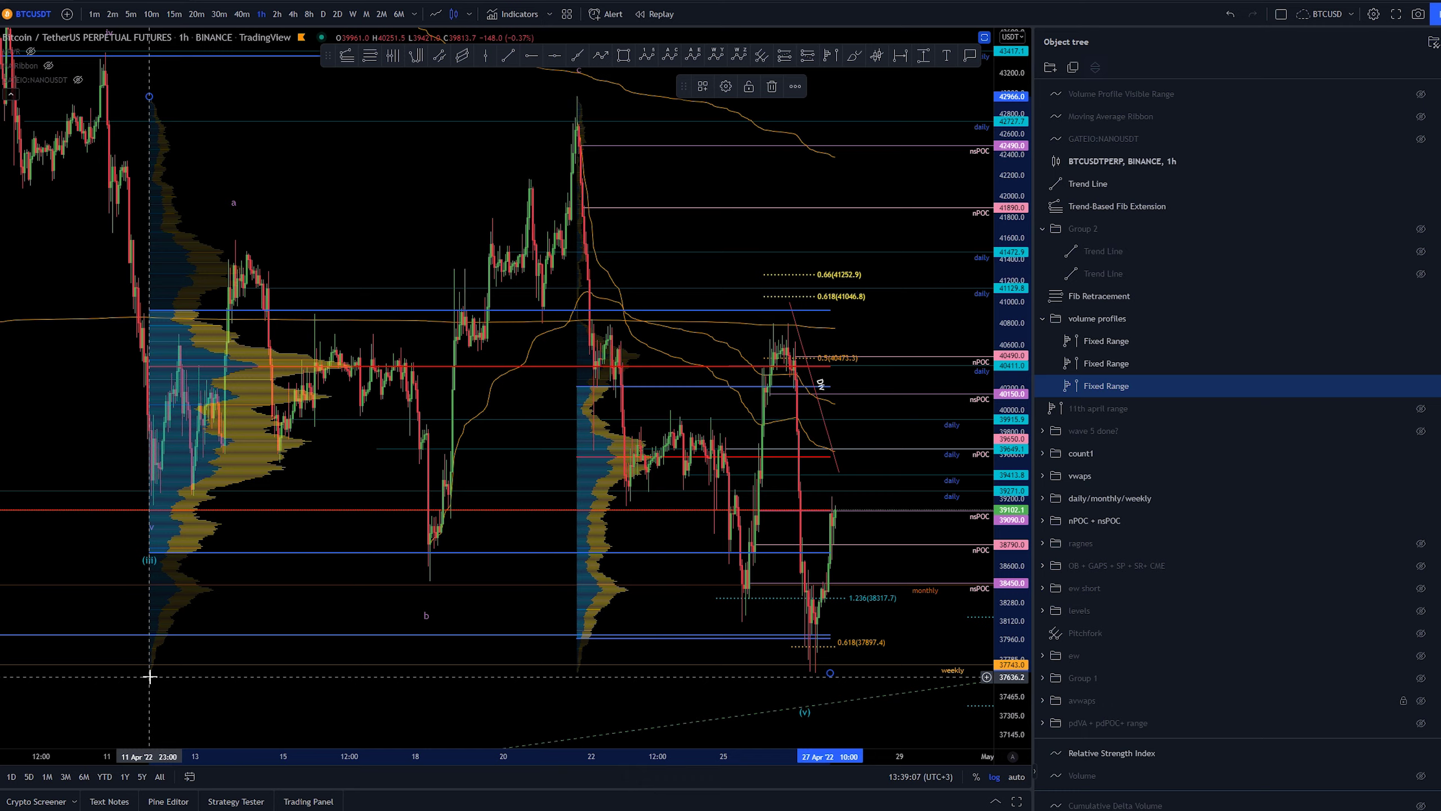
left_click_drag(1011, 339, 998, 308)
left_click_drag(893, 312, 723, 327)
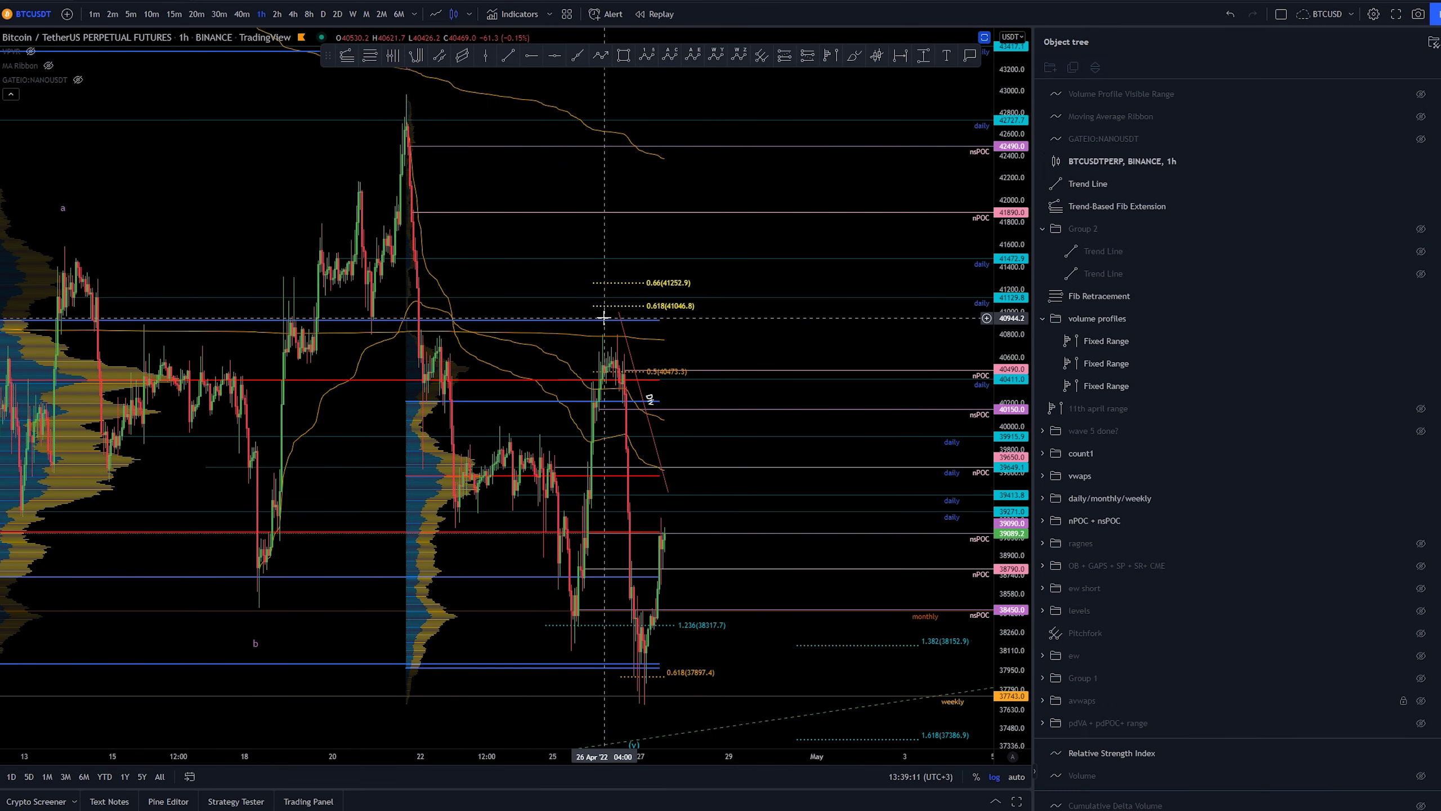
- Delete the nsPOC line at 40150 that starts on 26 April
scroll(823, 360, "up", 4)
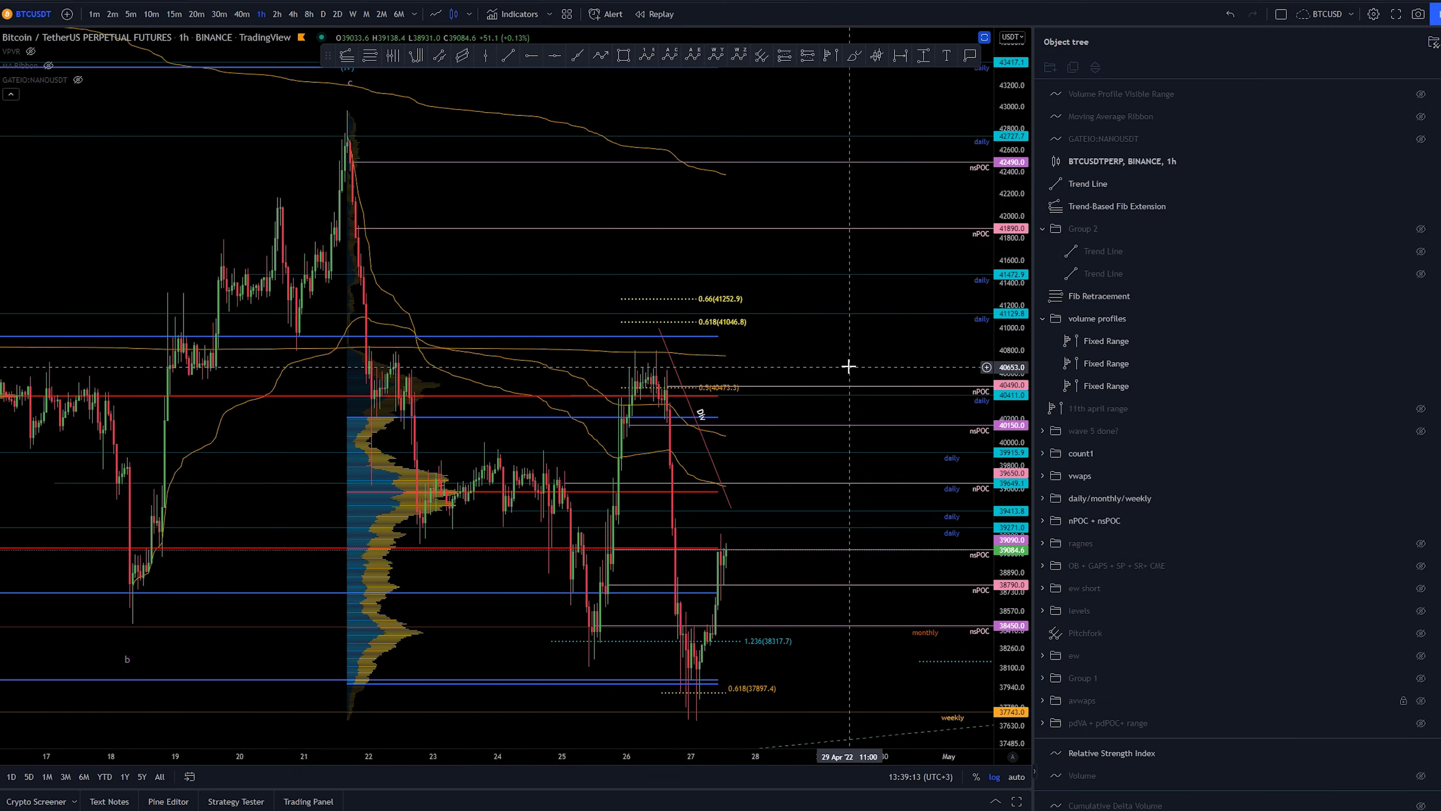
scroll(845, 365, "up", 4)
left_click_drag(740, 339, 775, 328)
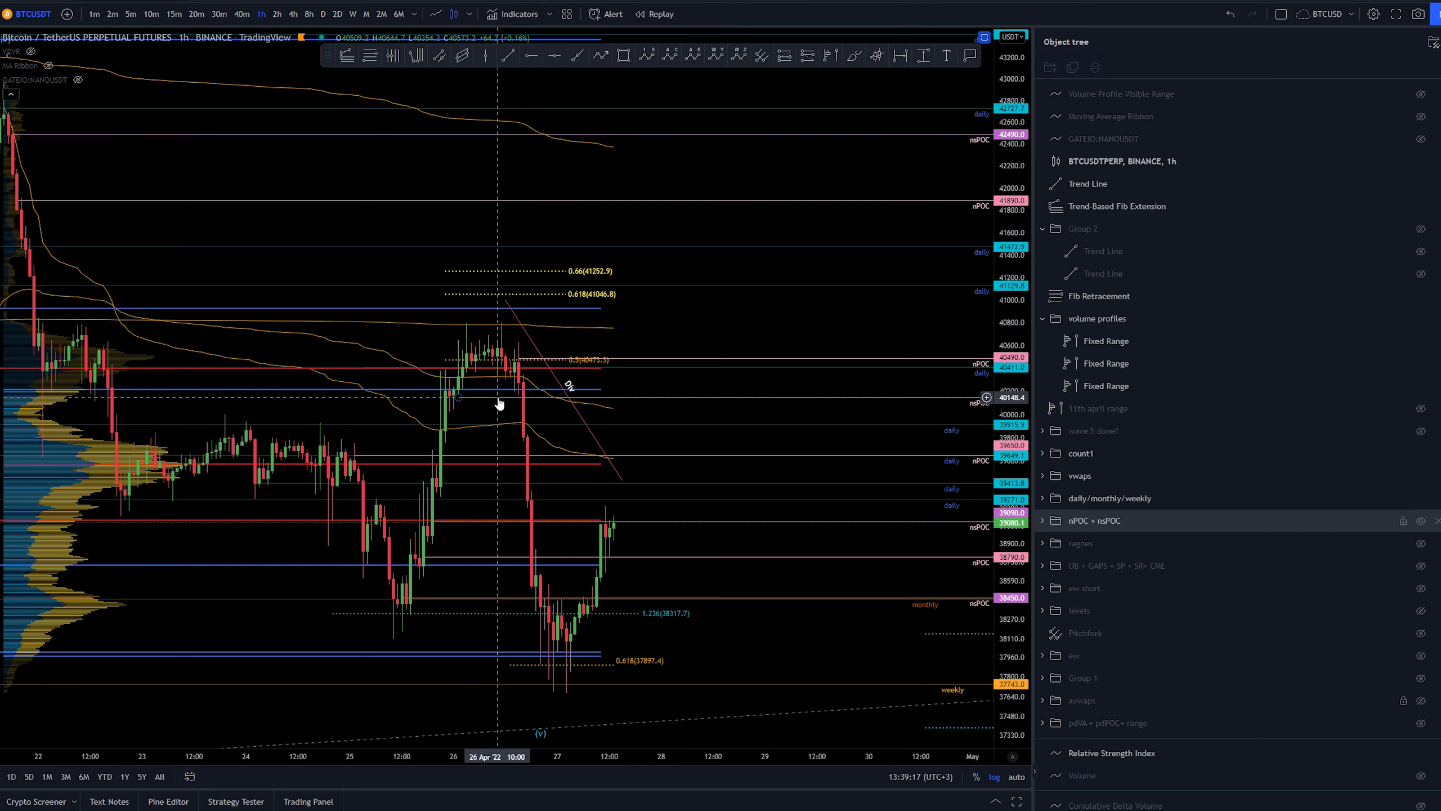
left_click(498, 398)
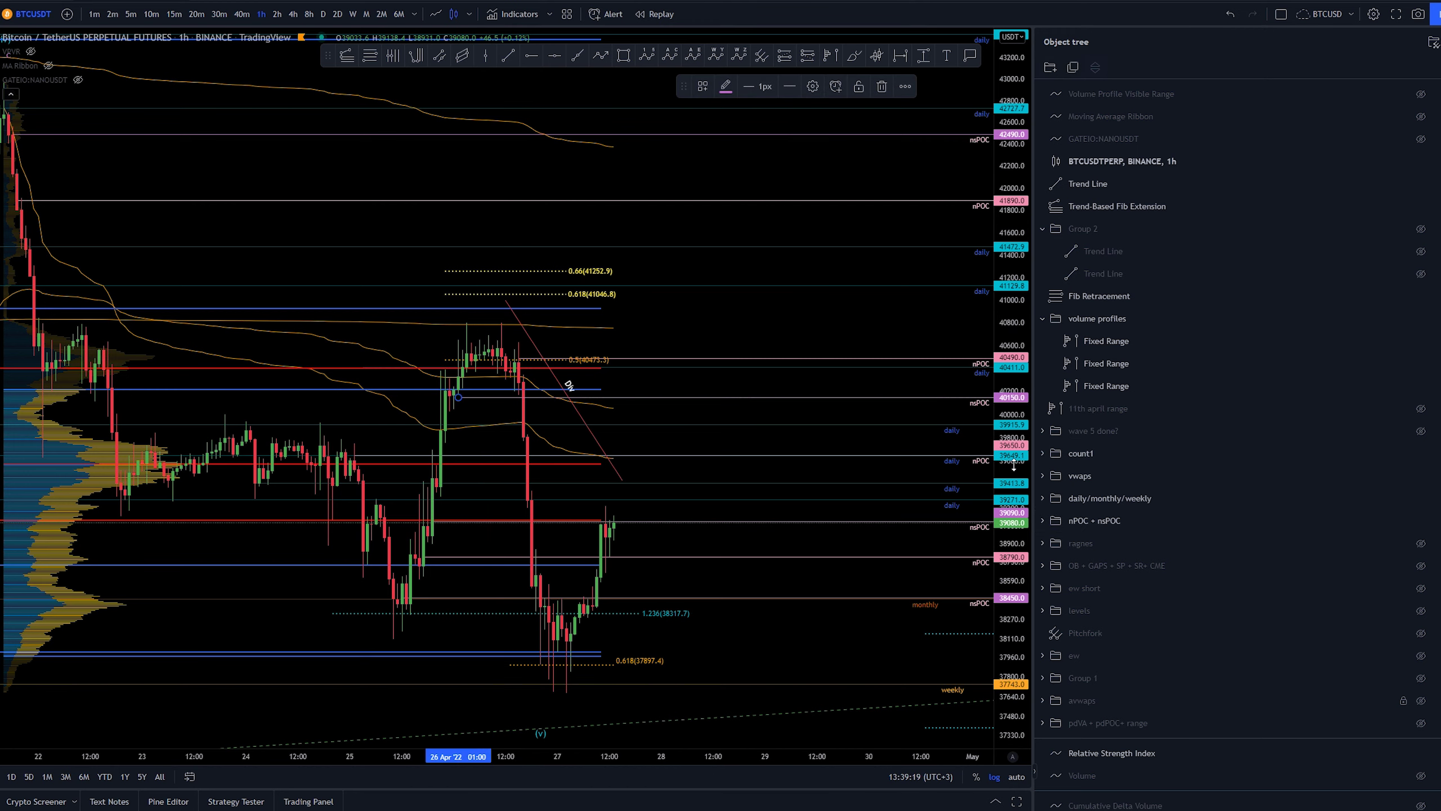
left_click_drag(1015, 459, 1014, 431)
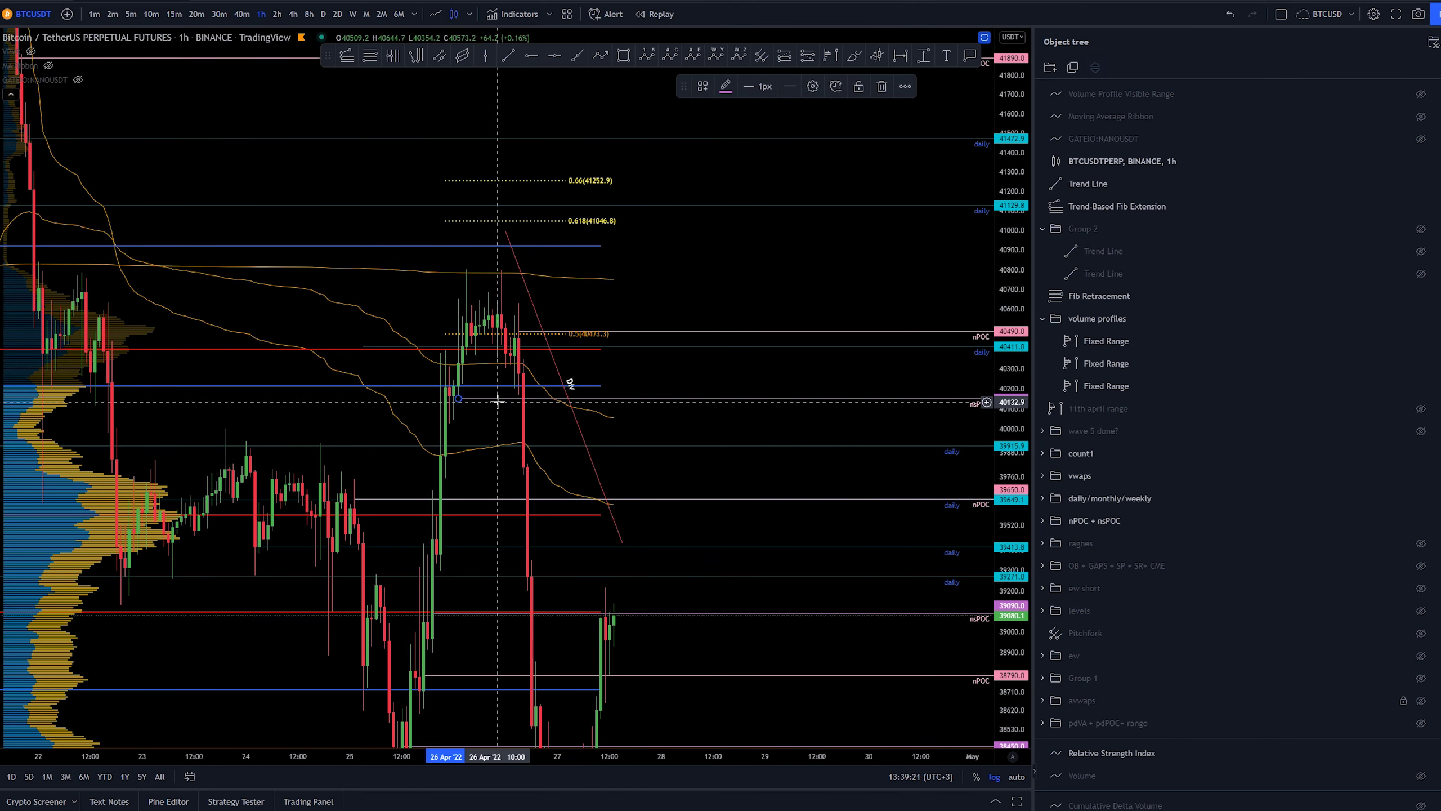
key("Delete")
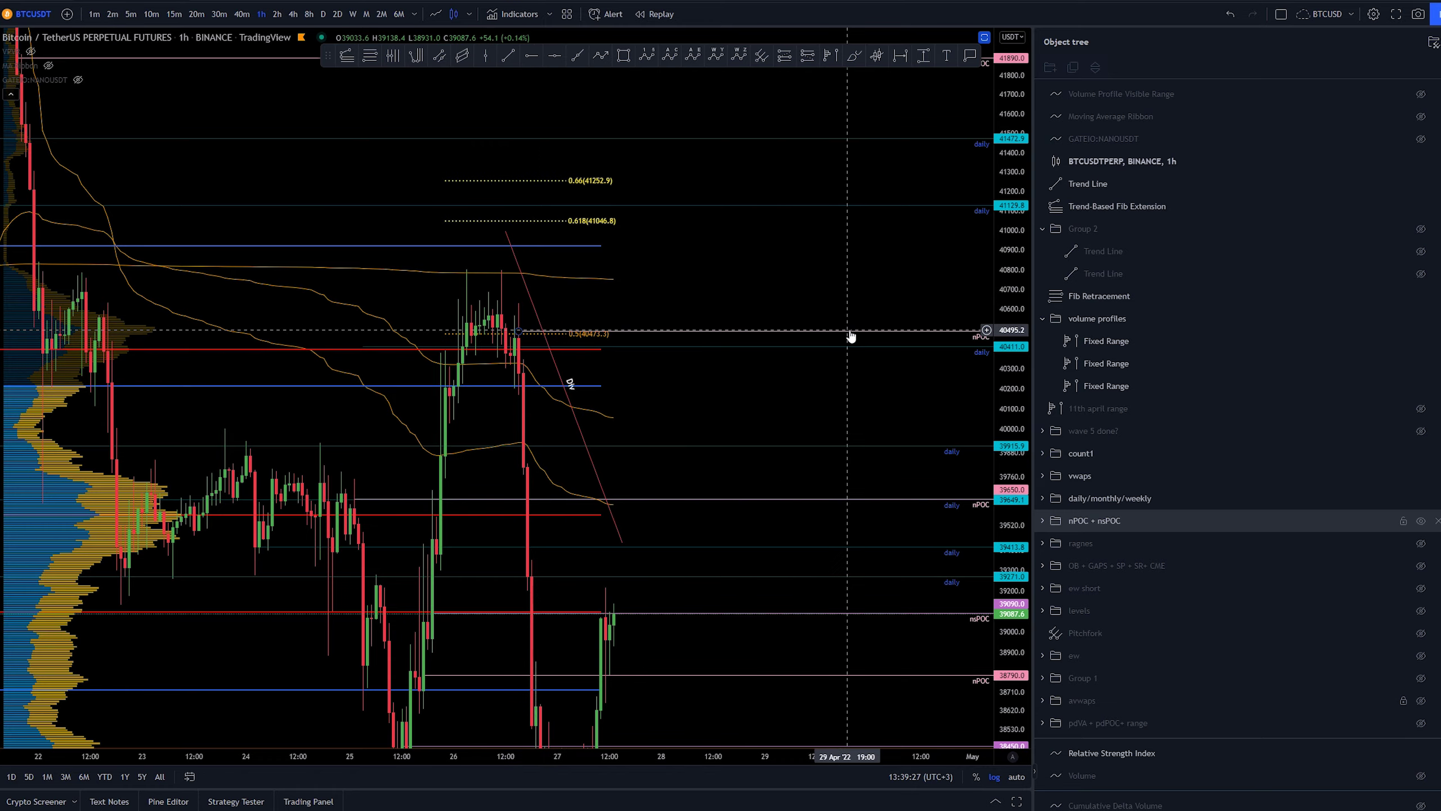
- Expand the nPOC + nsPOC group and delete the nPOC line at 39650 that starts on 25 April
left_click_drag(797, 405, 832, 346)
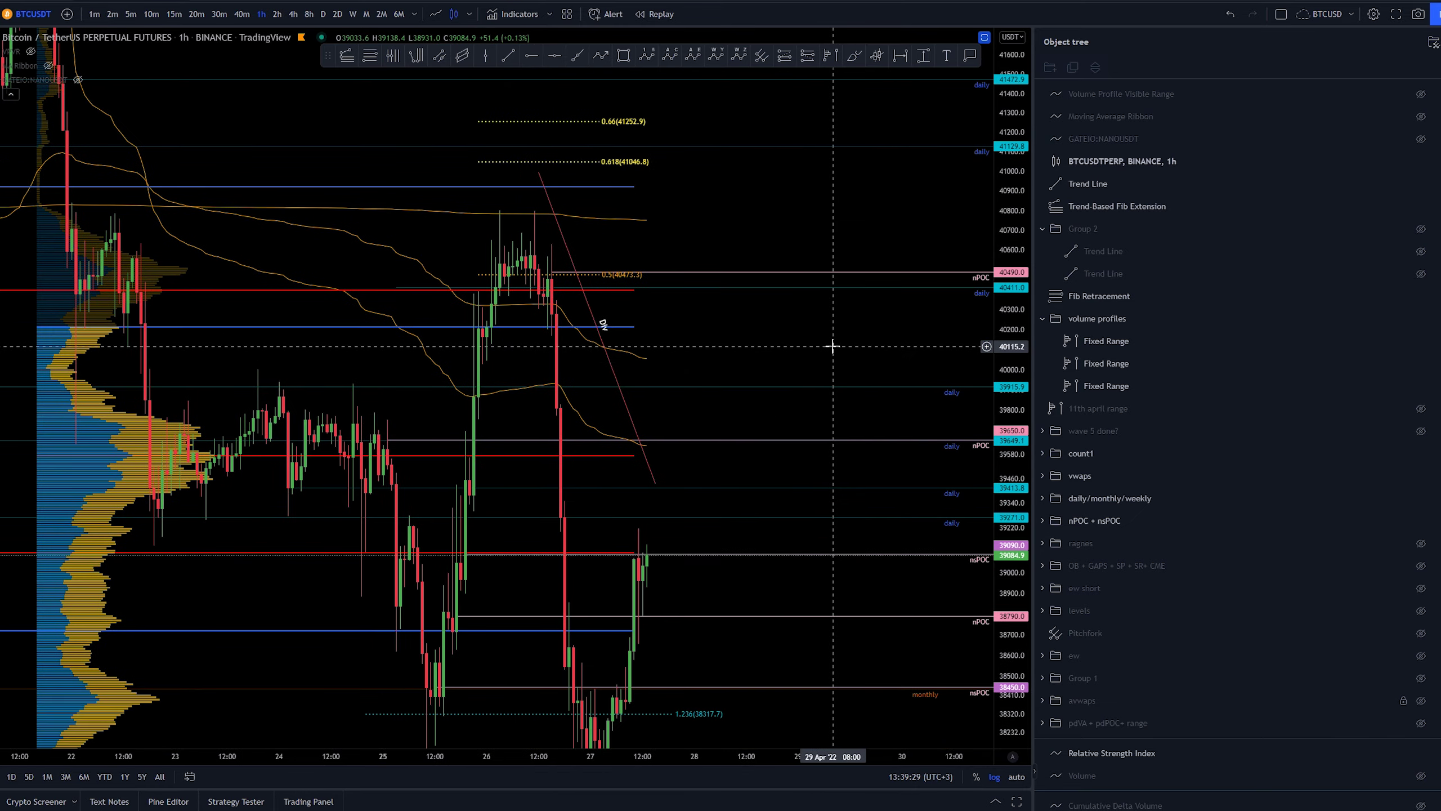
scroll(833, 346, "down", 1)
left_click_drag(1017, 201, 1012, 396)
scroll(953, 396, "down", 1)
left_click_drag(860, 356, 746, 337)
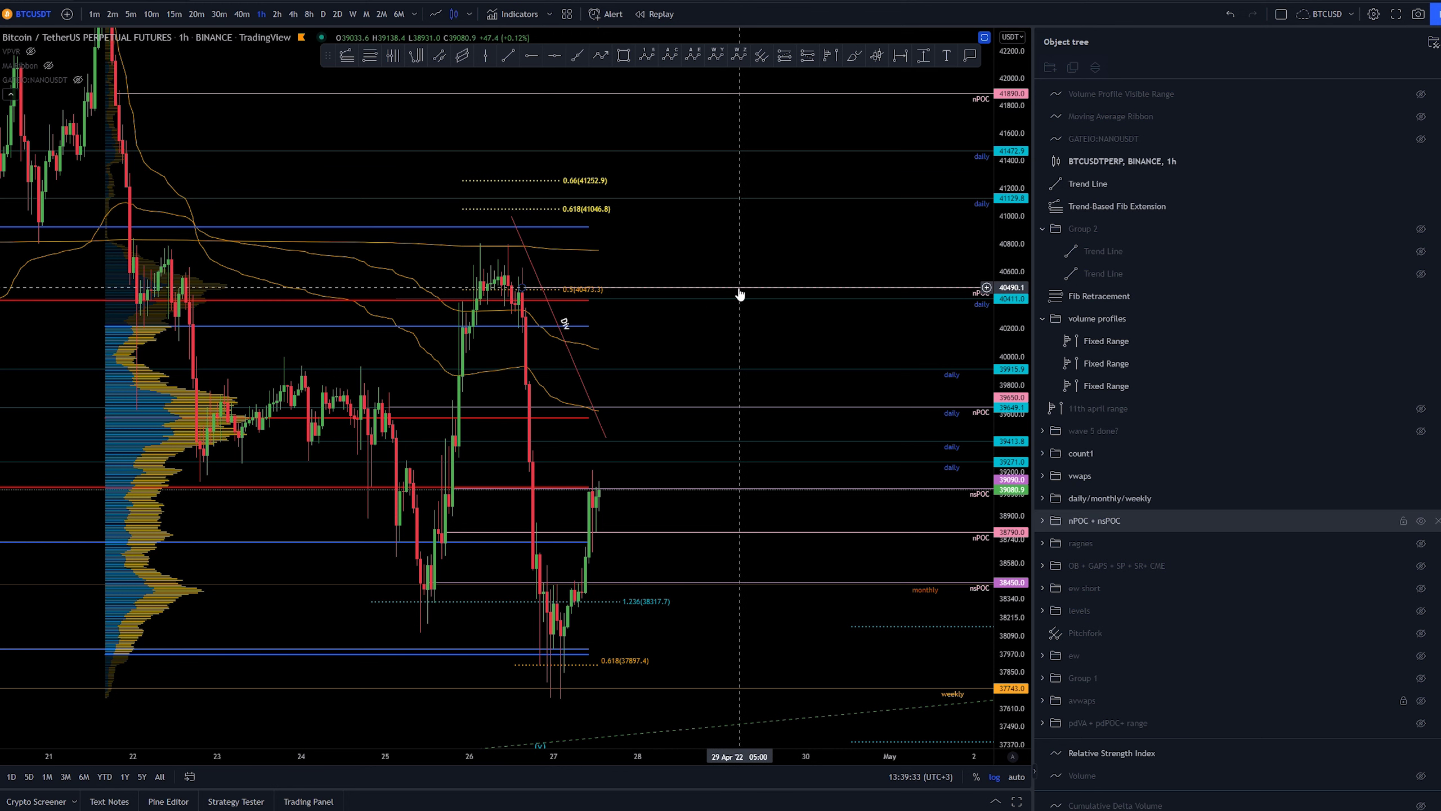
left_click(499, 416)
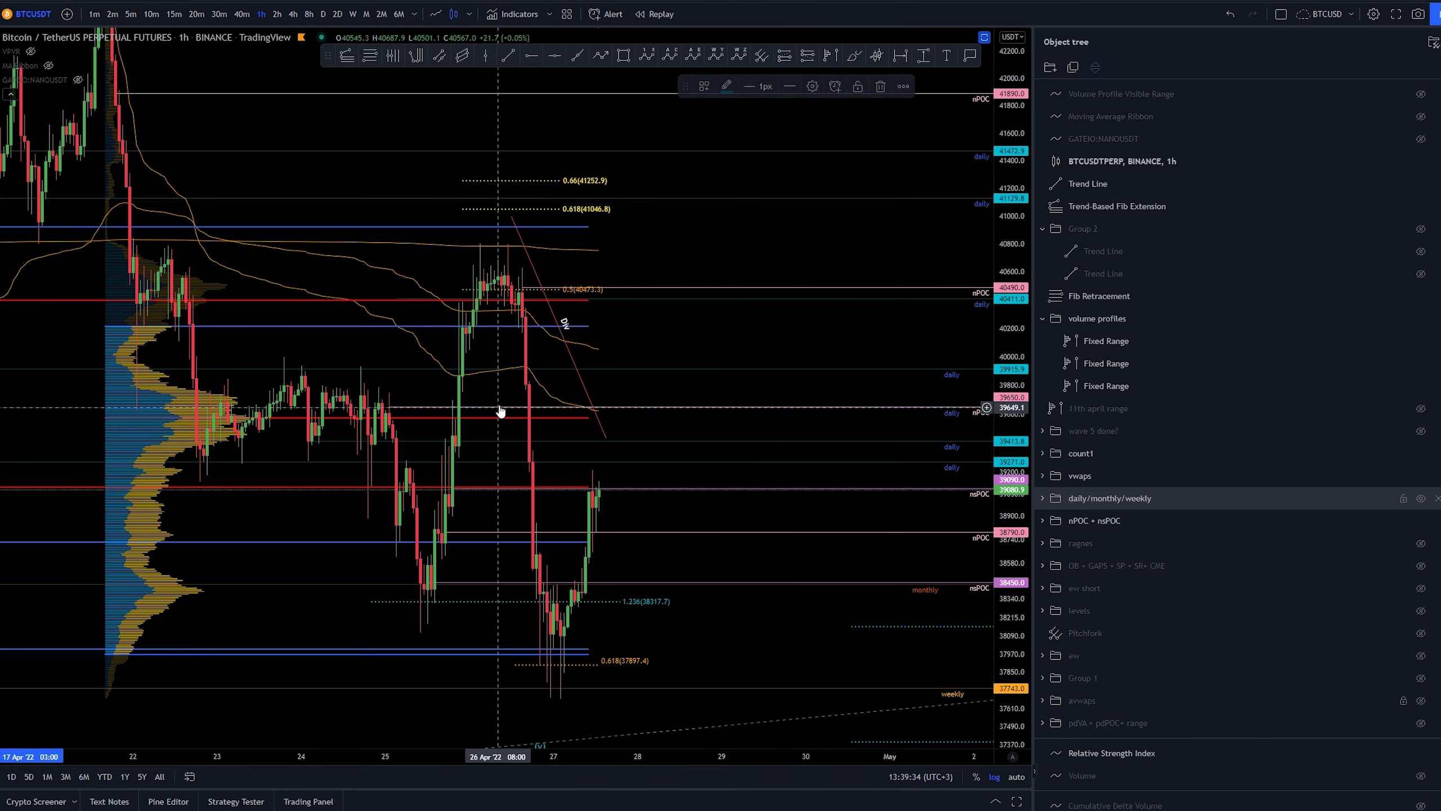
left_click(570, 376)
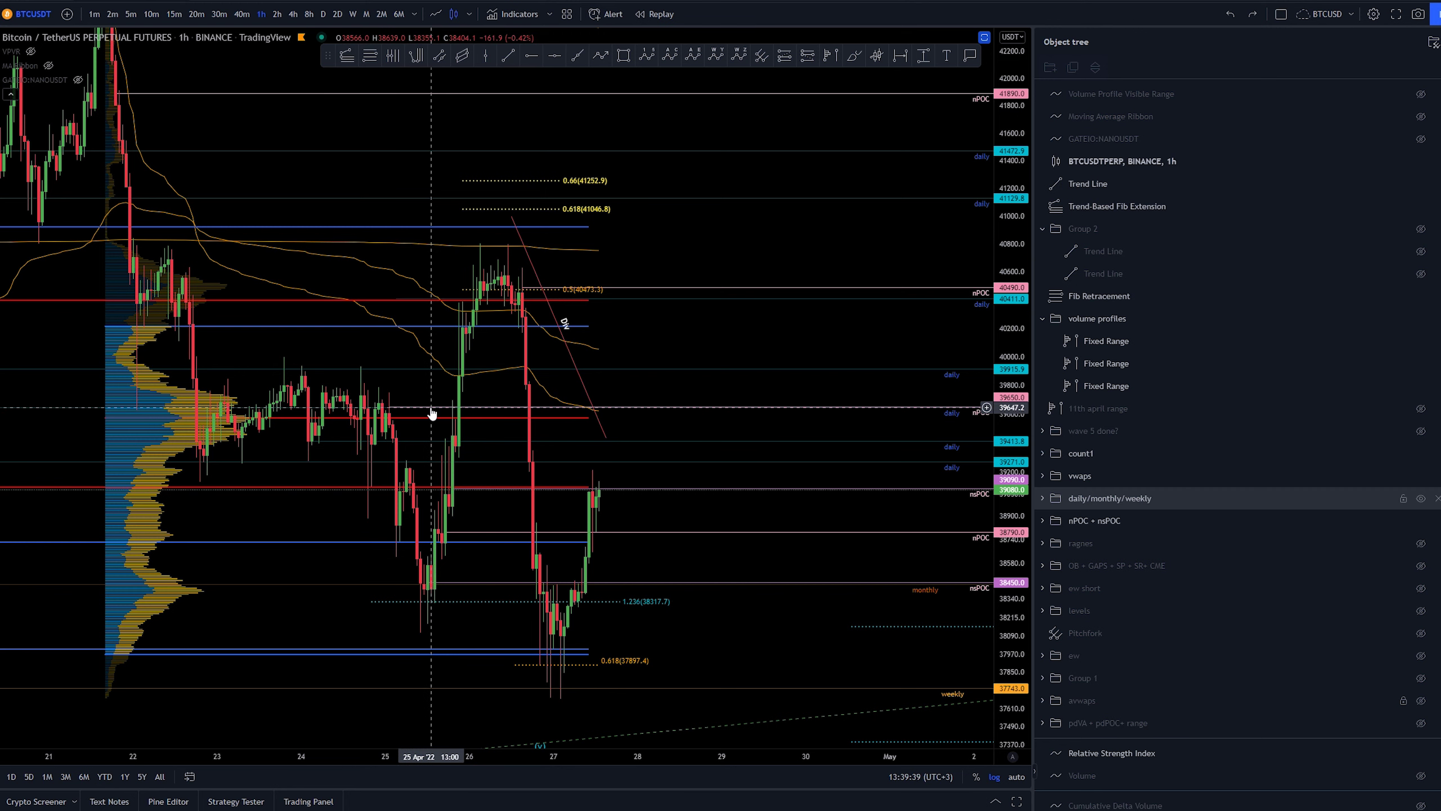
left_click_drag(431, 407, 435, 397)
left_click(435, 407)
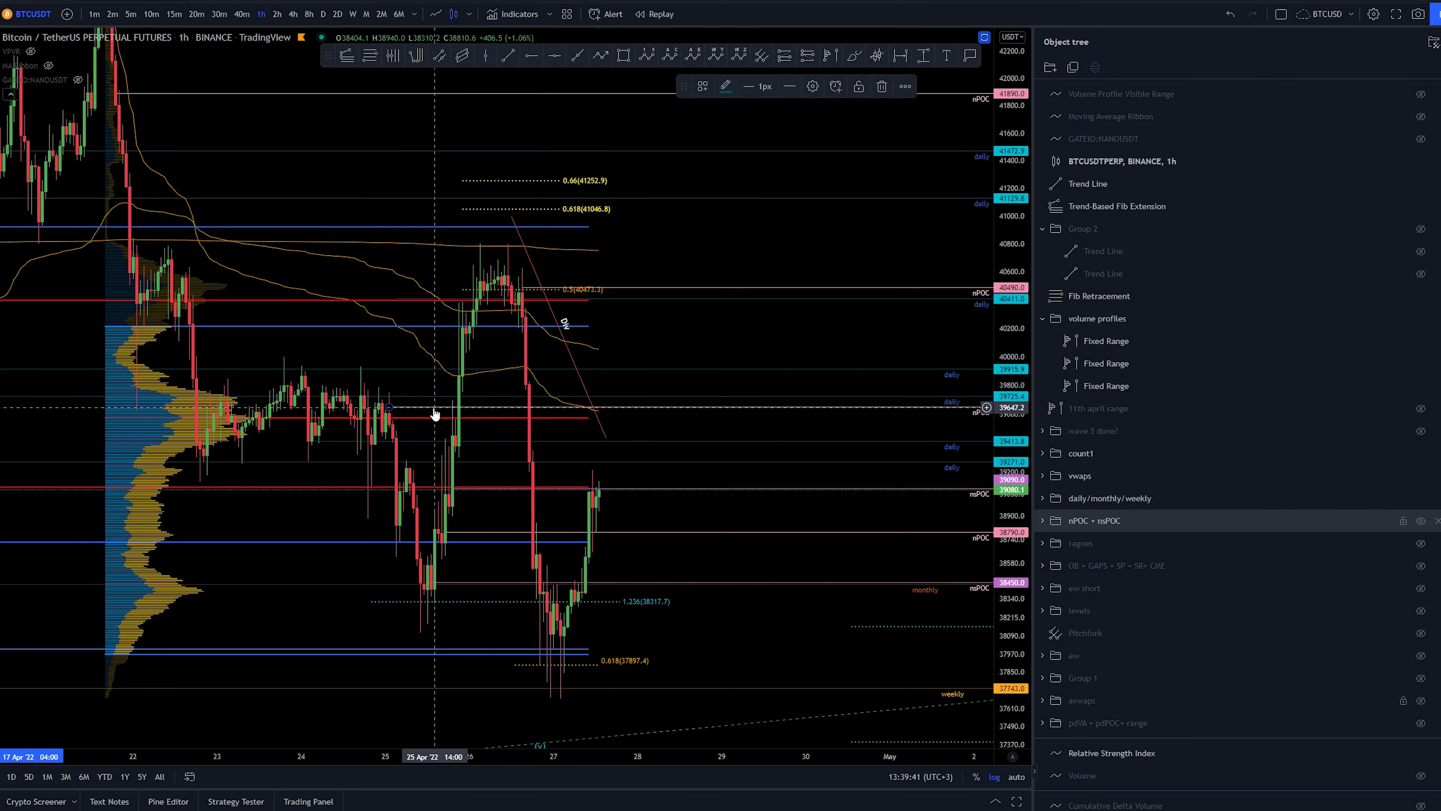
left_click(1043, 522)
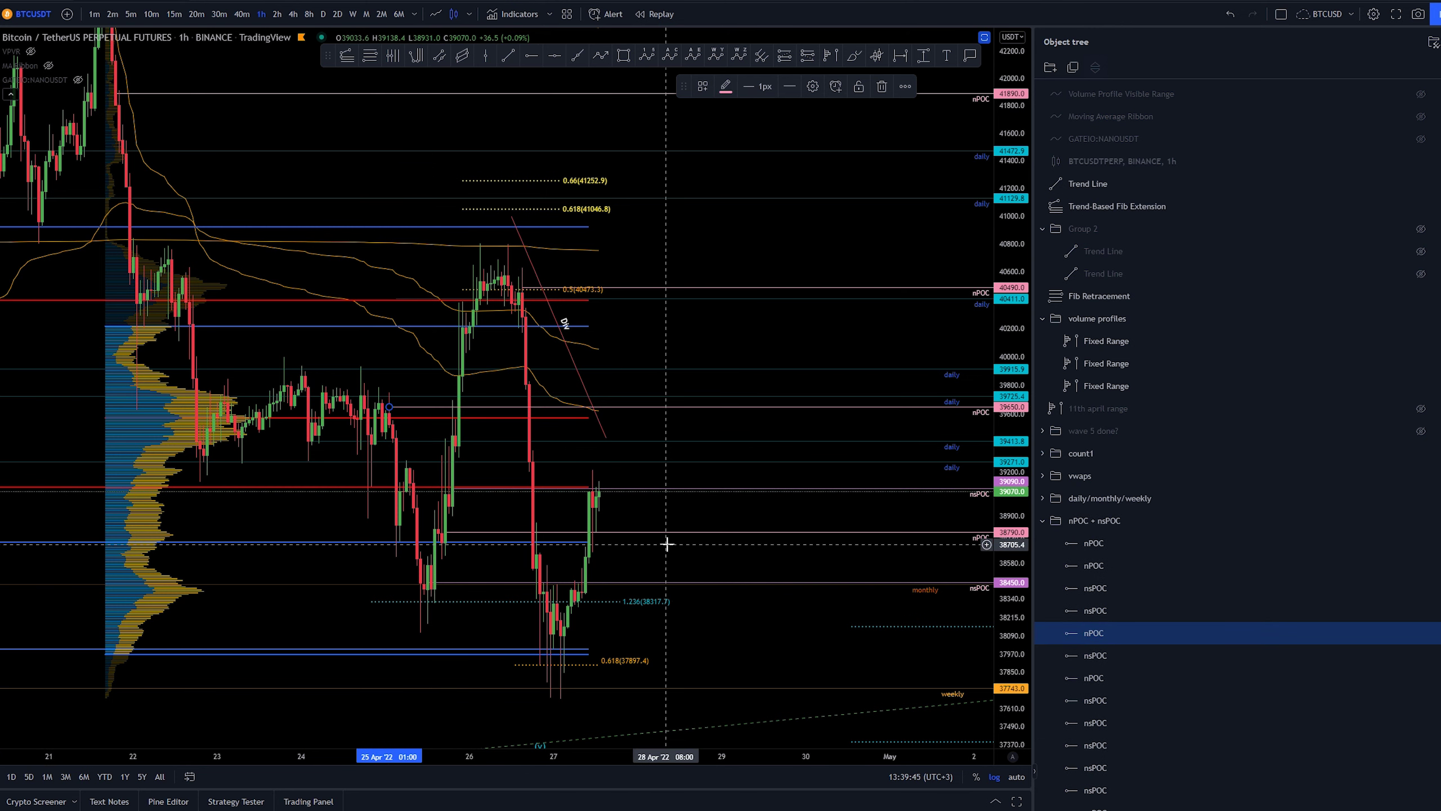
left_click(1120, 636)
key("Delete")
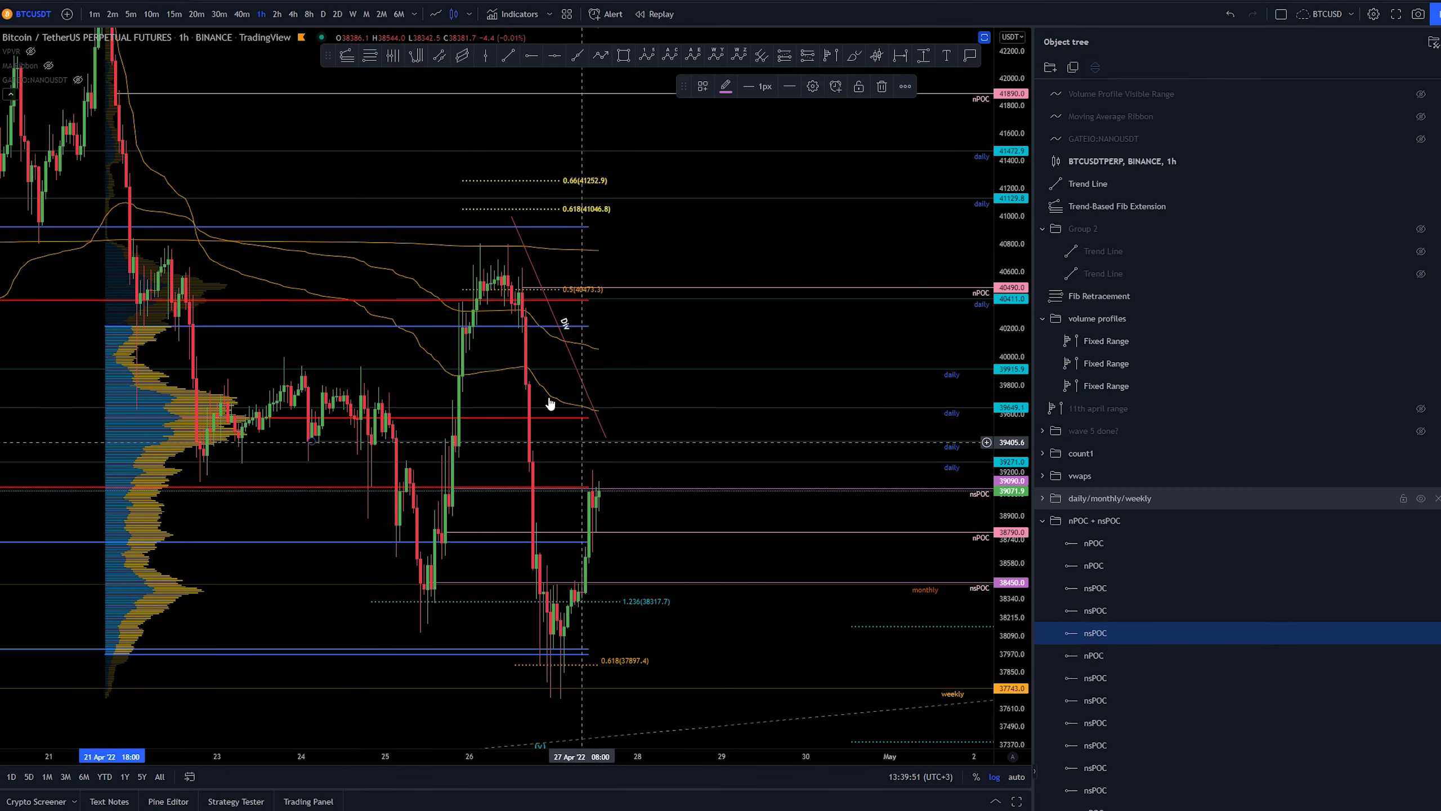
- Bring back the RSI and MACD panes to examine momentum around 27 April, and return to the full-size price chart
left_click_drag(728, 387, 769, 356)
scroll(753, 332, "down", 1)
scroll(880, 322, "down", 1)
left_click_drag(999, 164, 927, 445)
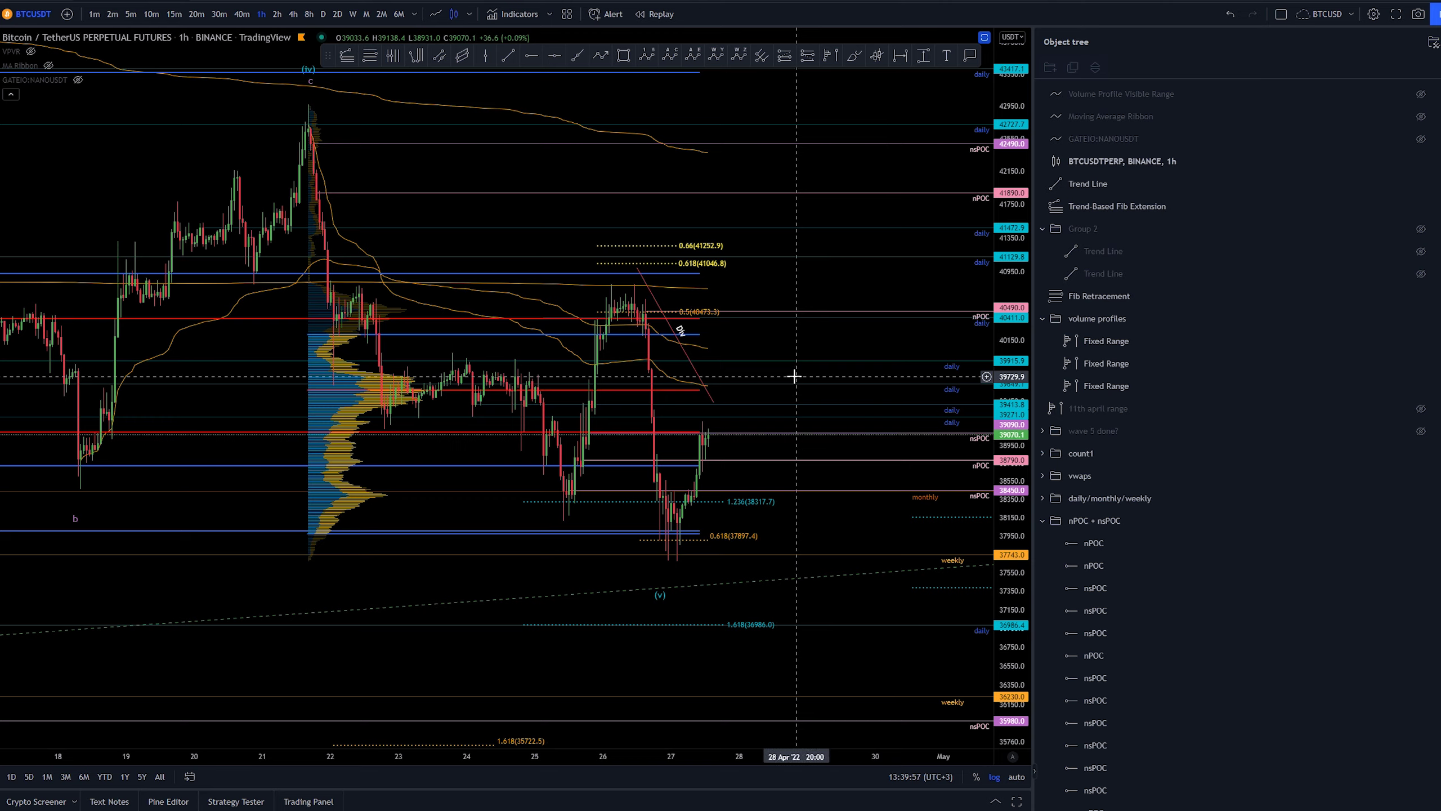
left_click_drag(792, 376, 817, 394)
left_click(636, 318)
scroll(613, 307, "up", 2)
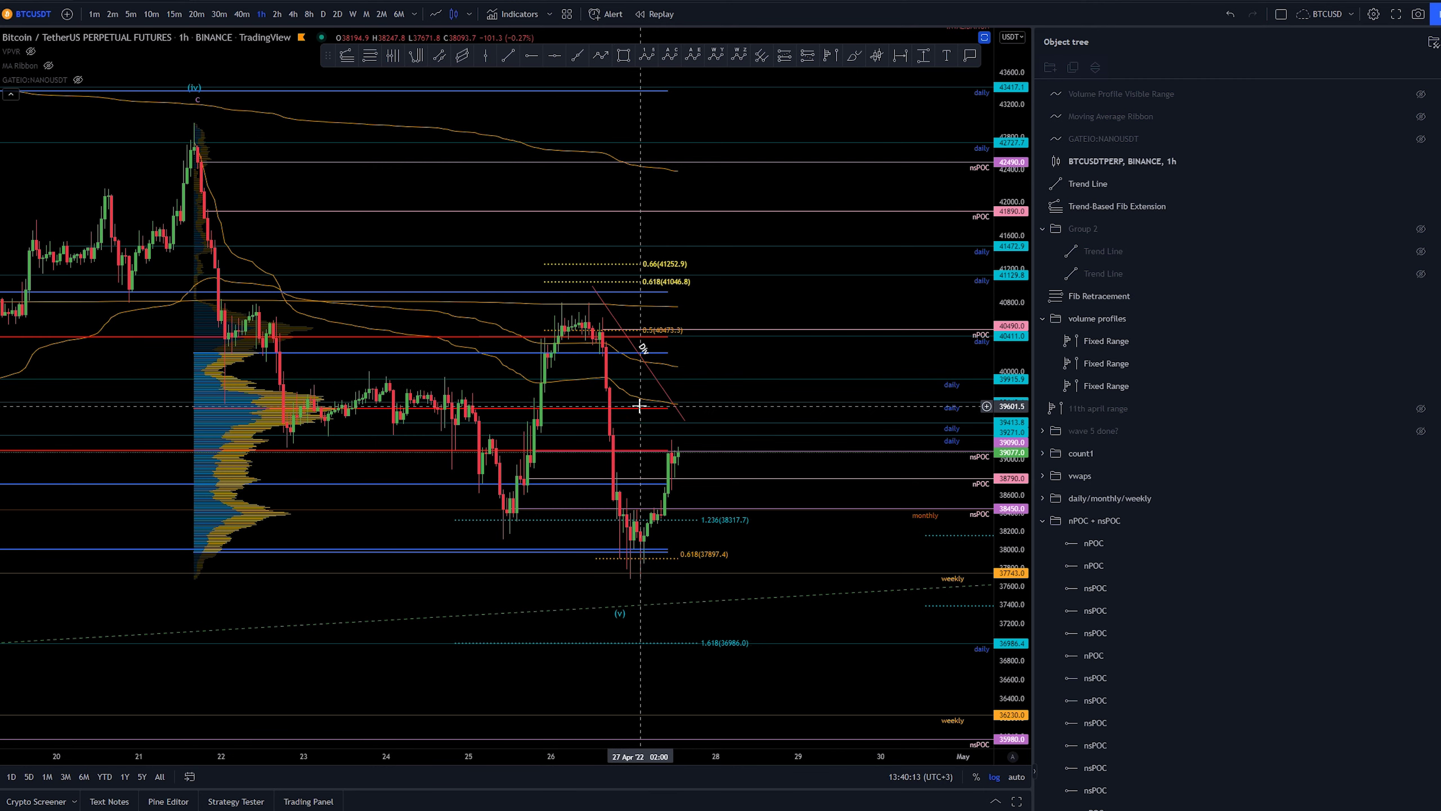
double_click(749, 362)
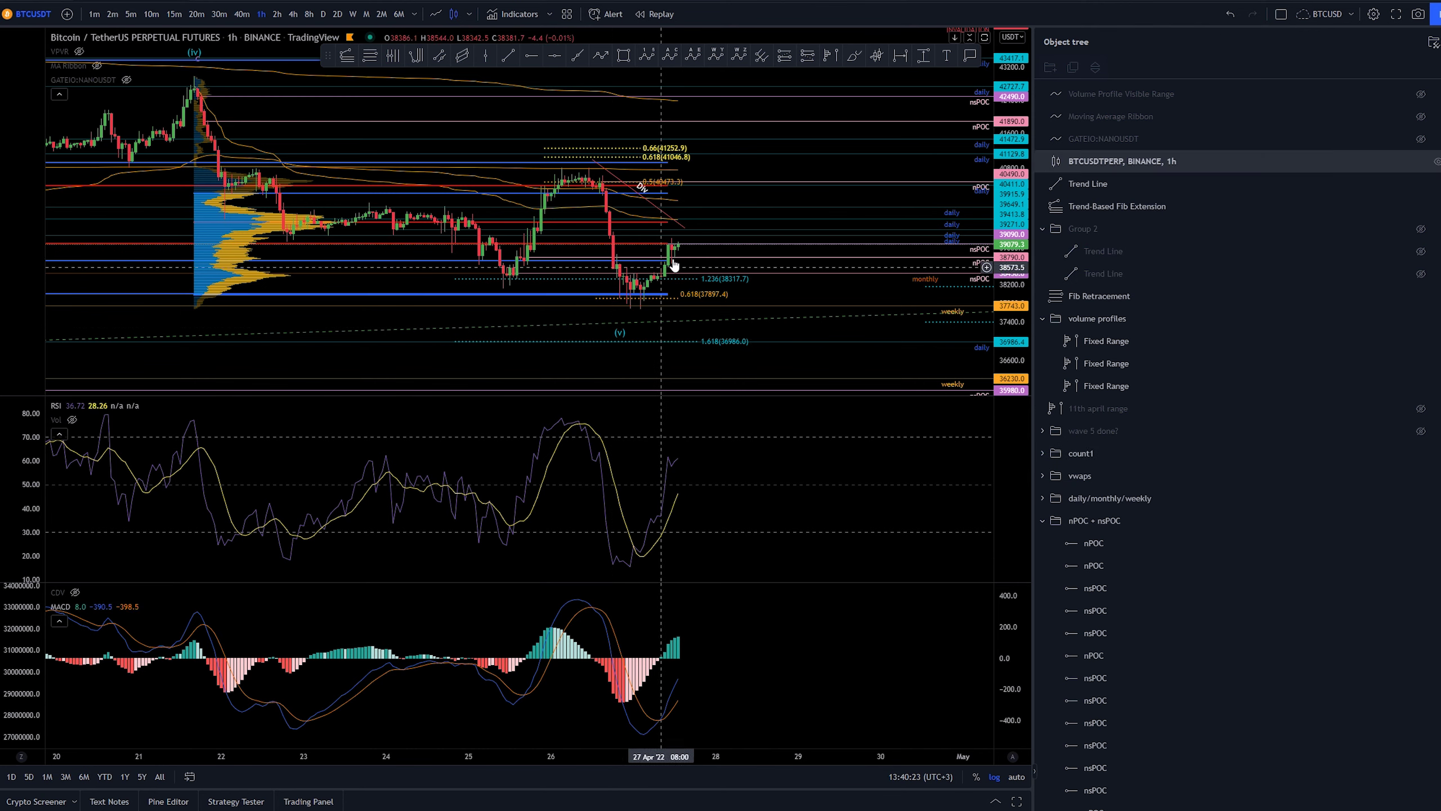
double_click(712, 202)
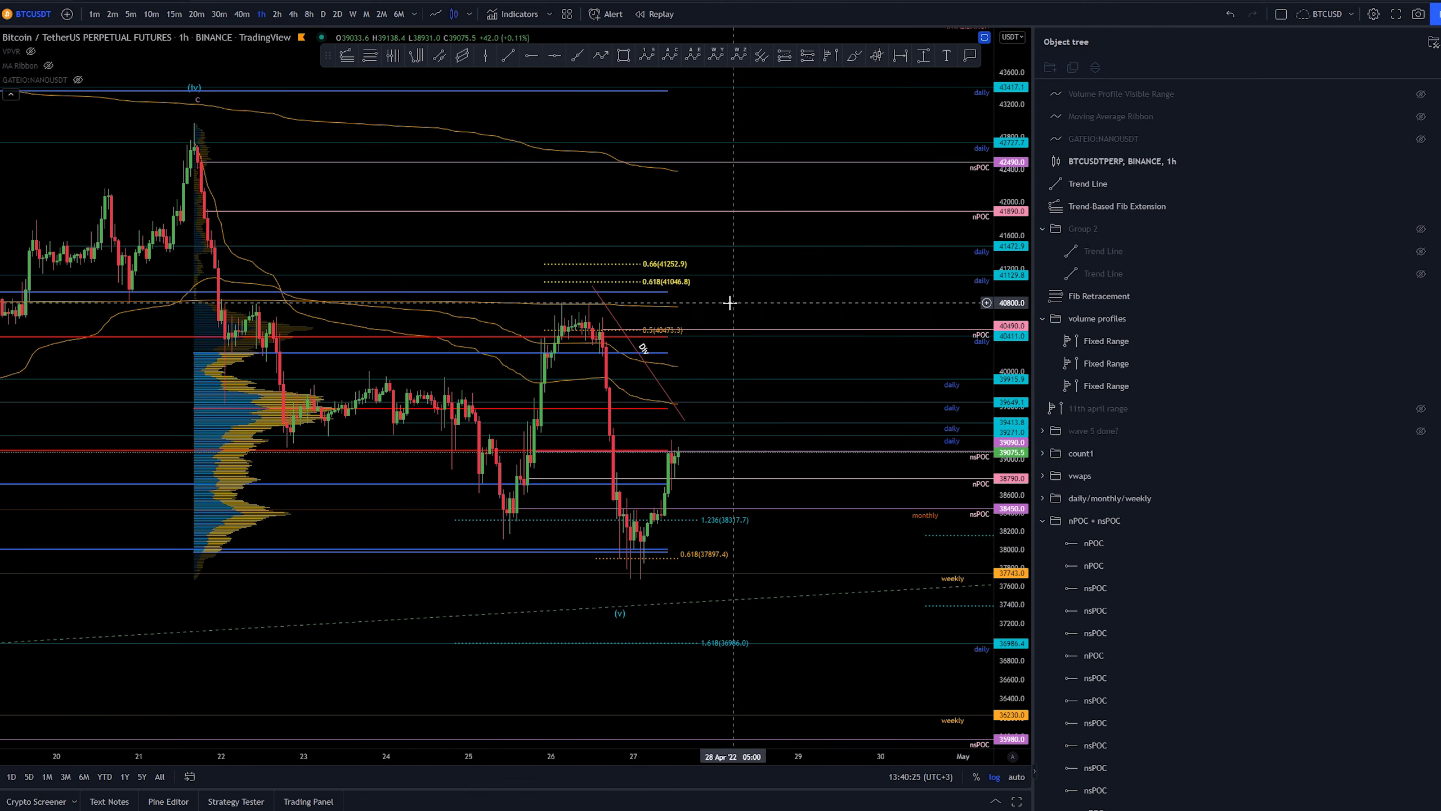
scroll(626, 462, "up", 3)
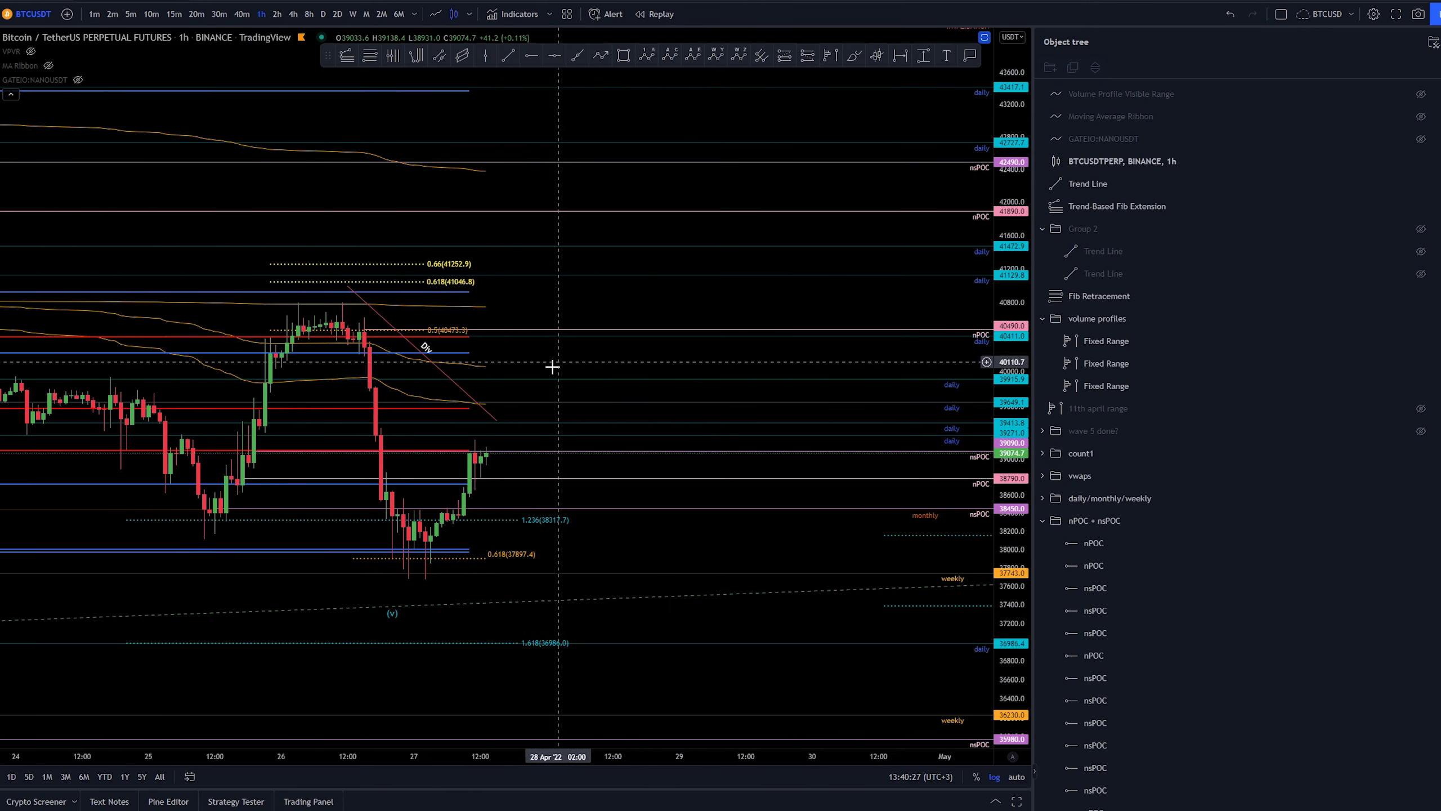
left_click_drag(611, 374, 782, 386)
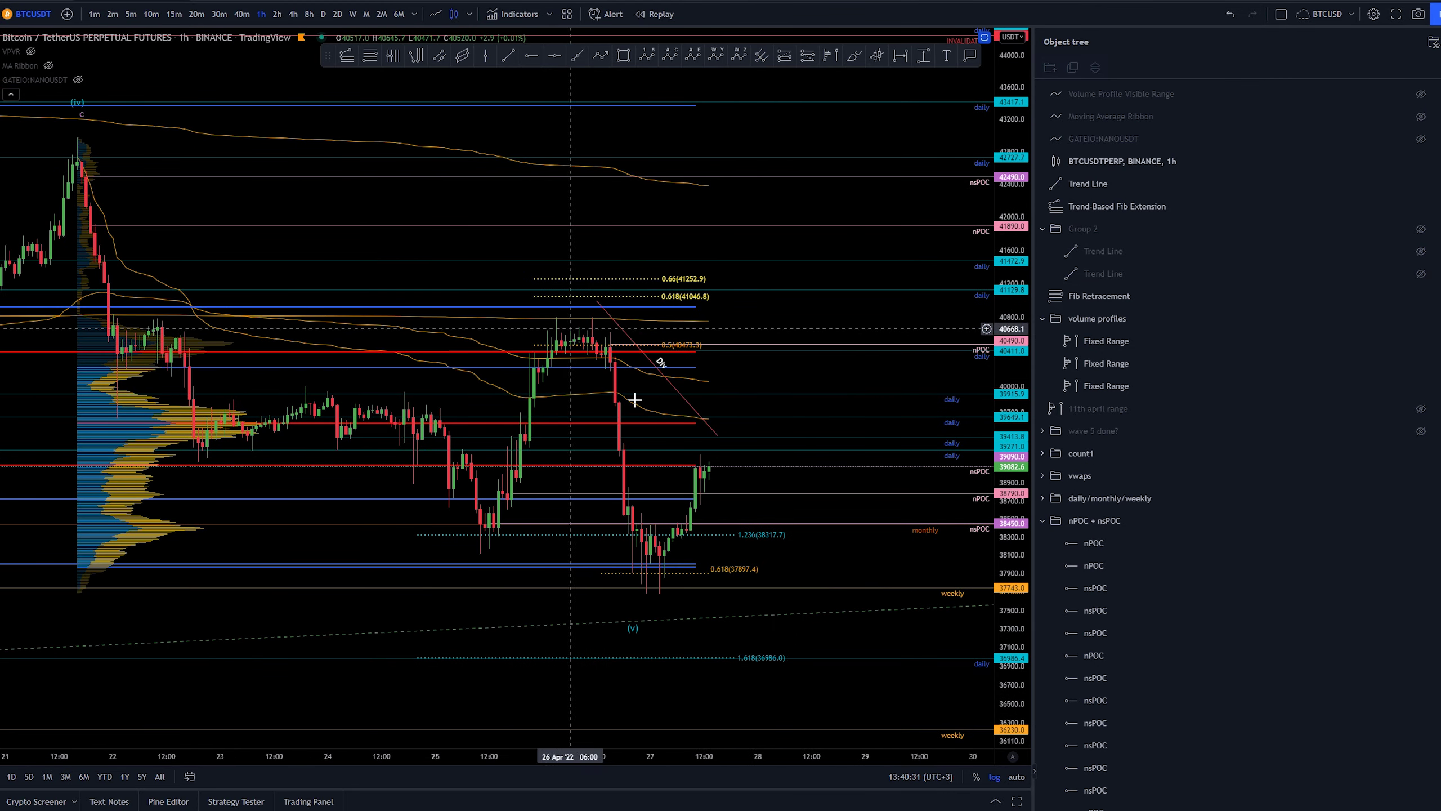
- Compare the nsPOC line at 39090 with the red POC line and trace that red line back to its late-February volume profile
left_click_drag(1013, 600, 1013, 427)
scroll(776, 427, "up", 1)
left_click_drag(709, 407, 721, 370)
scroll(720, 369, "up", 2)
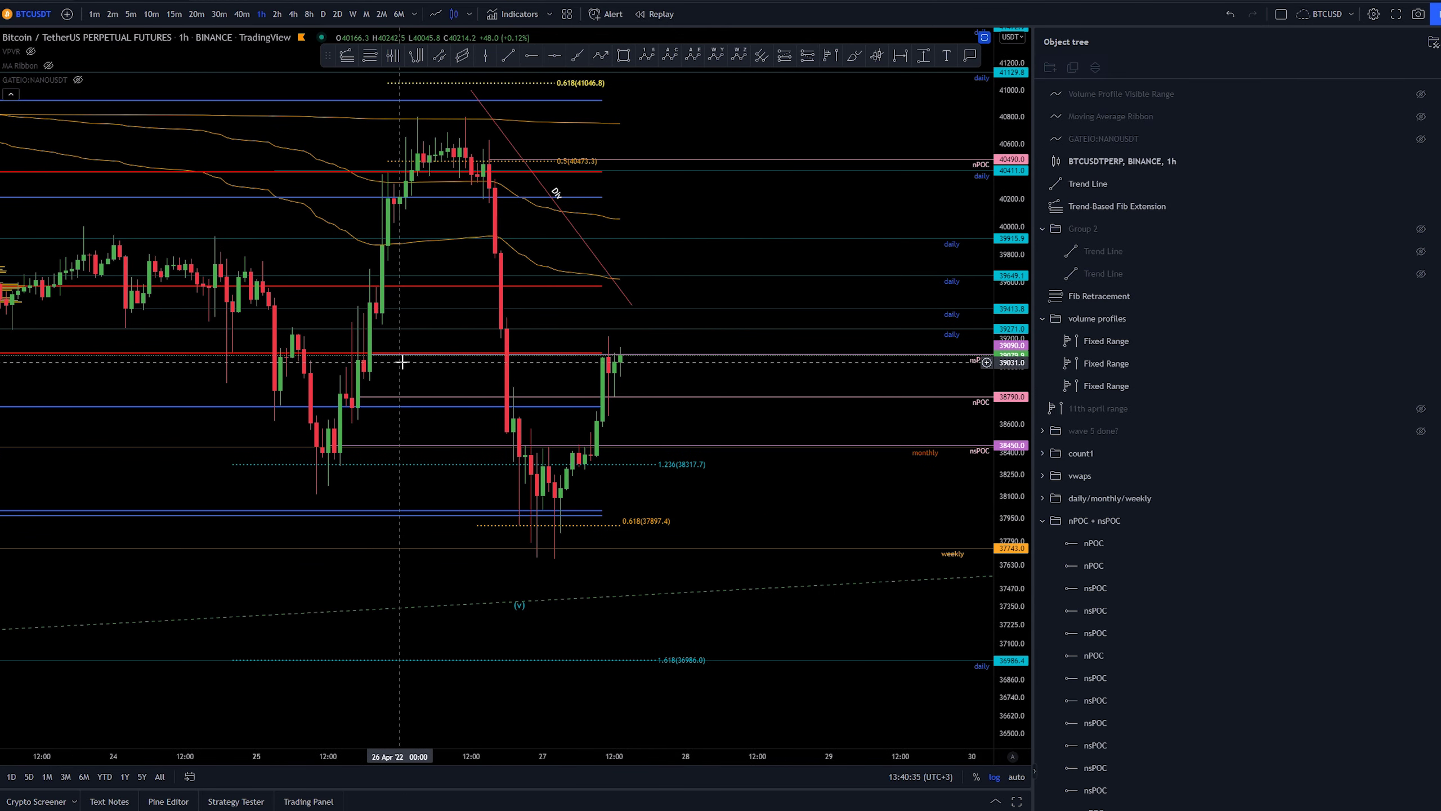
mouse_move(402, 361)
left_mouse_down()
mouse_move(418, 360)
mouse_move(418, 379)
mouse_move(423, 355)
left_mouse_up()
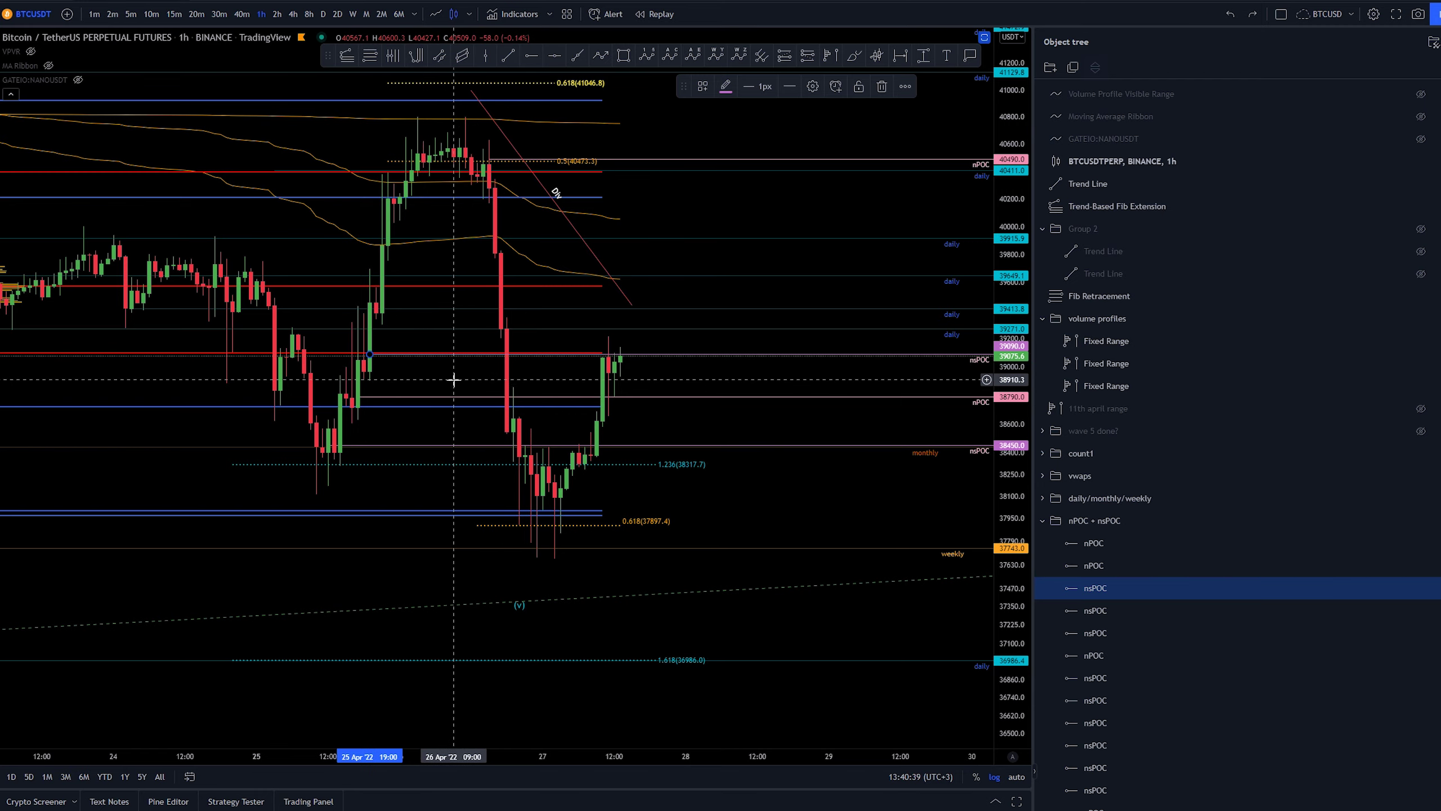
scroll(427, 375, "down", 8)
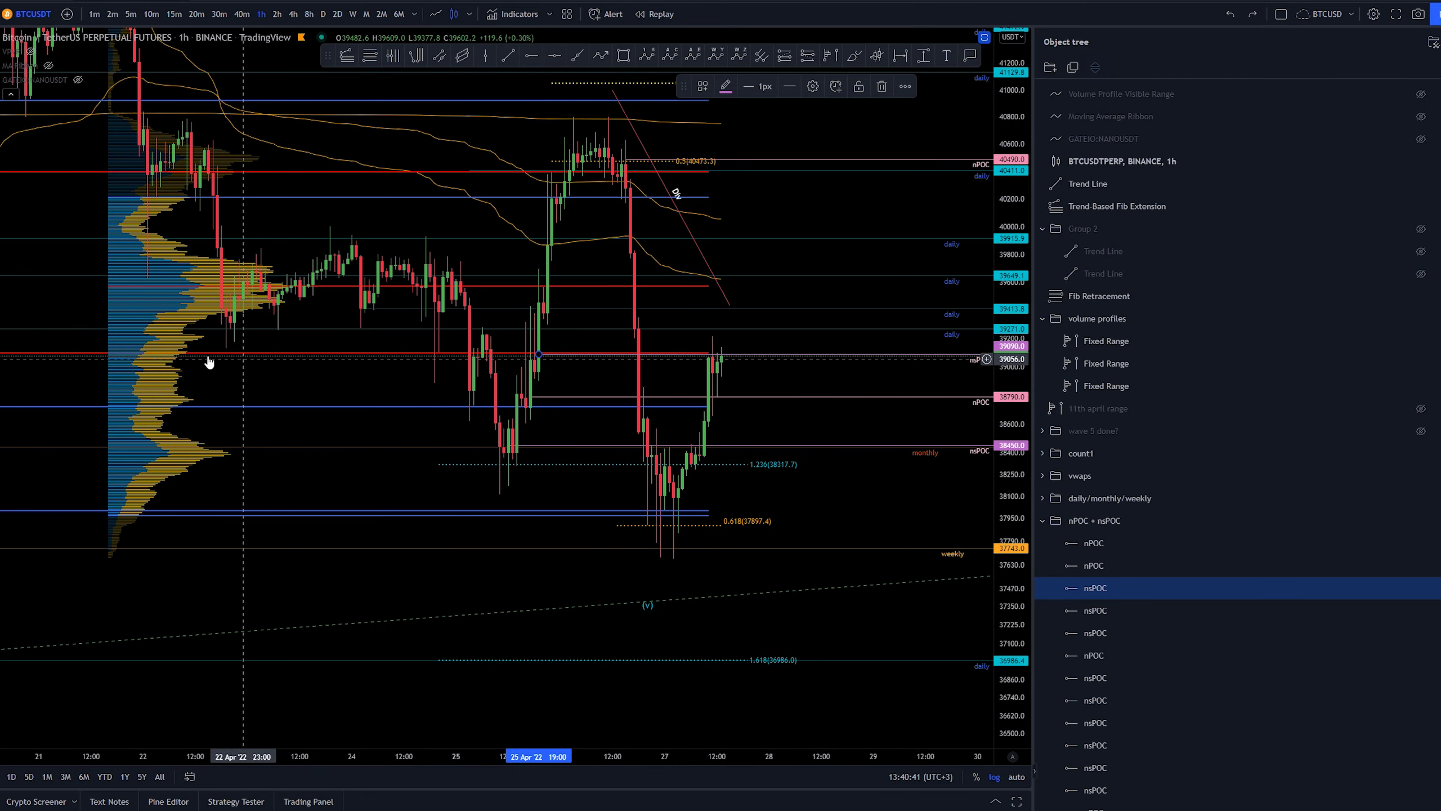
scroll(402, 425, "down", 3)
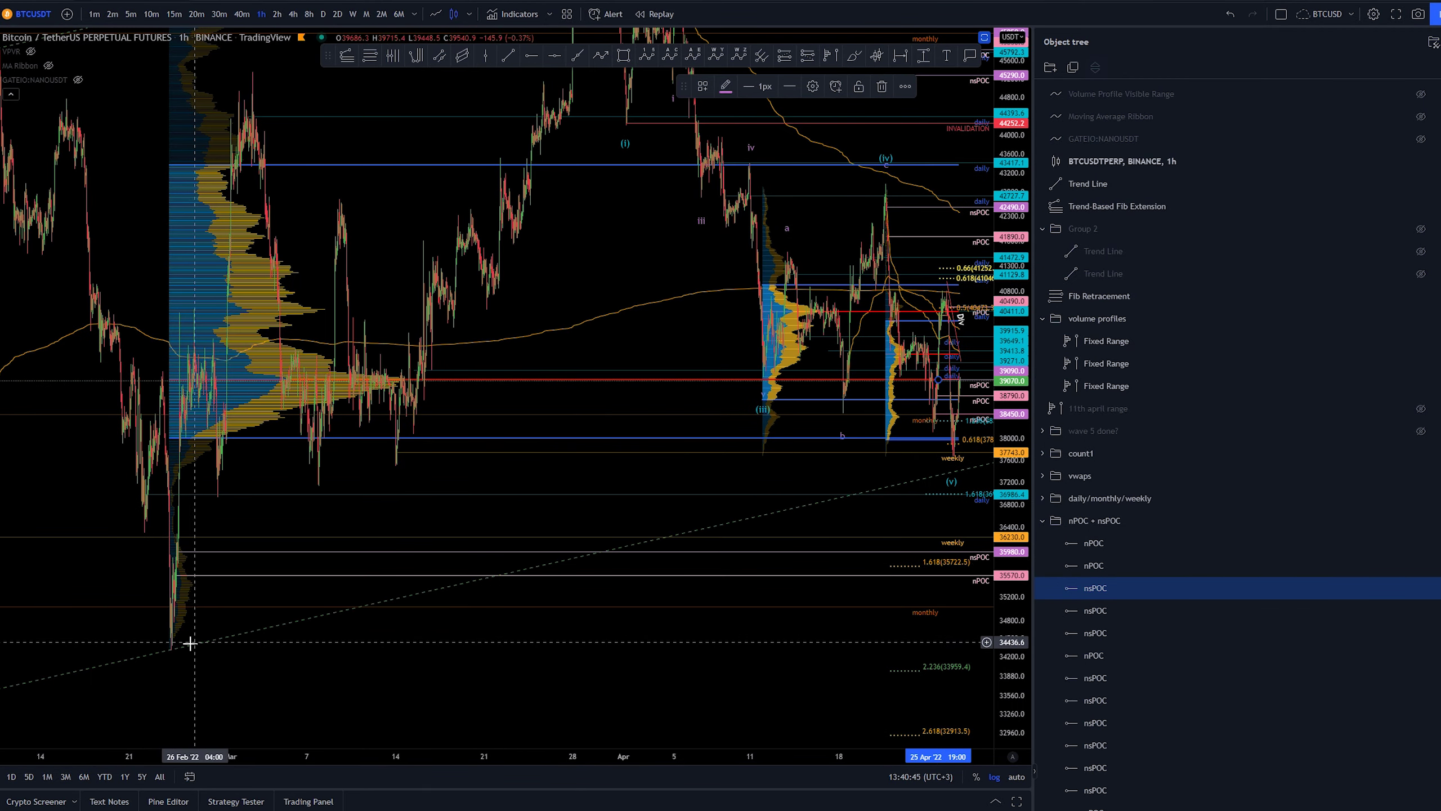
scroll(950, 493, "up", 3)
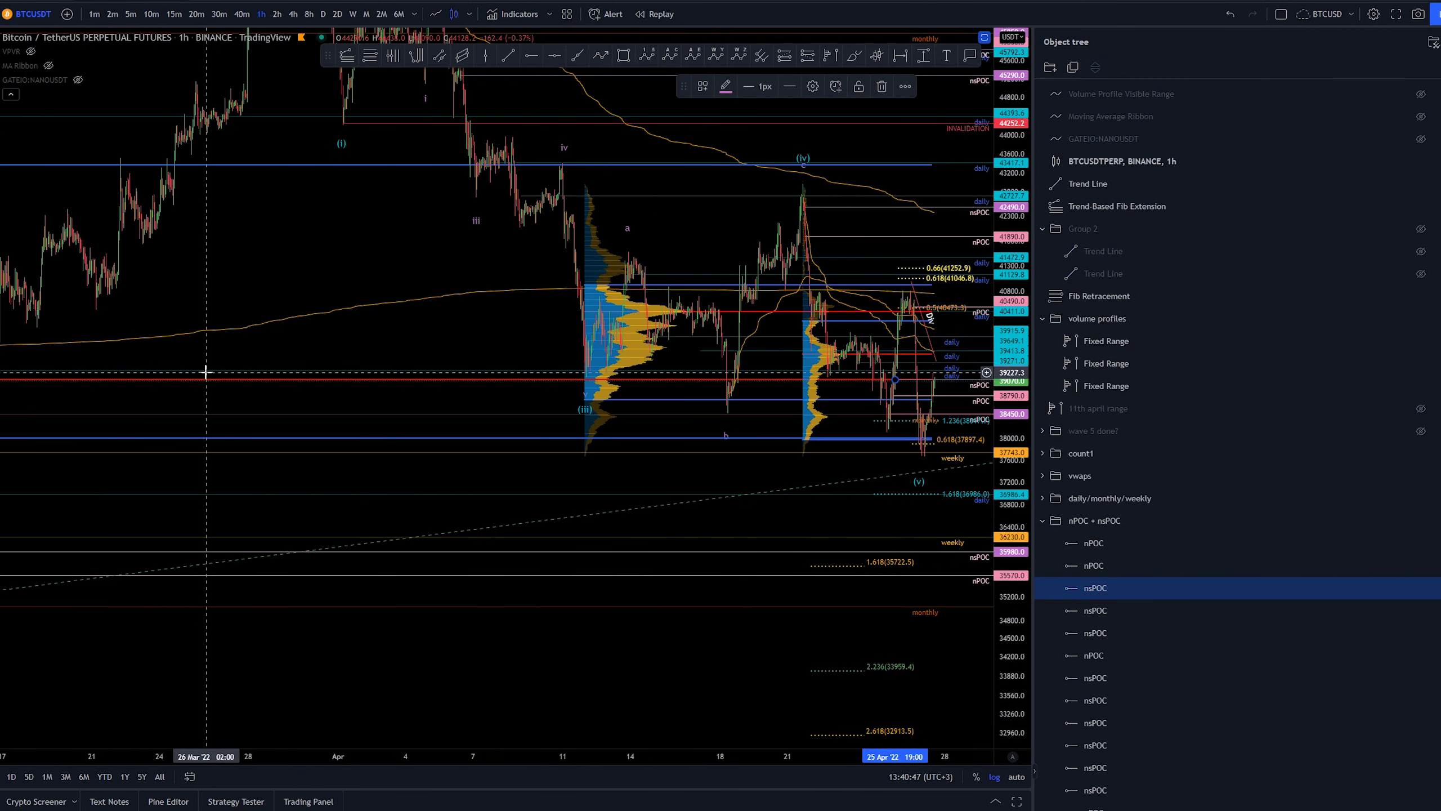
scroll(605, 431, "up", 10)
left_click_drag(1011, 511, 1012, 341)
left_click_drag(875, 384, 766, 464)
scroll(605, 470, "down", 2)
left_click(822, 420)
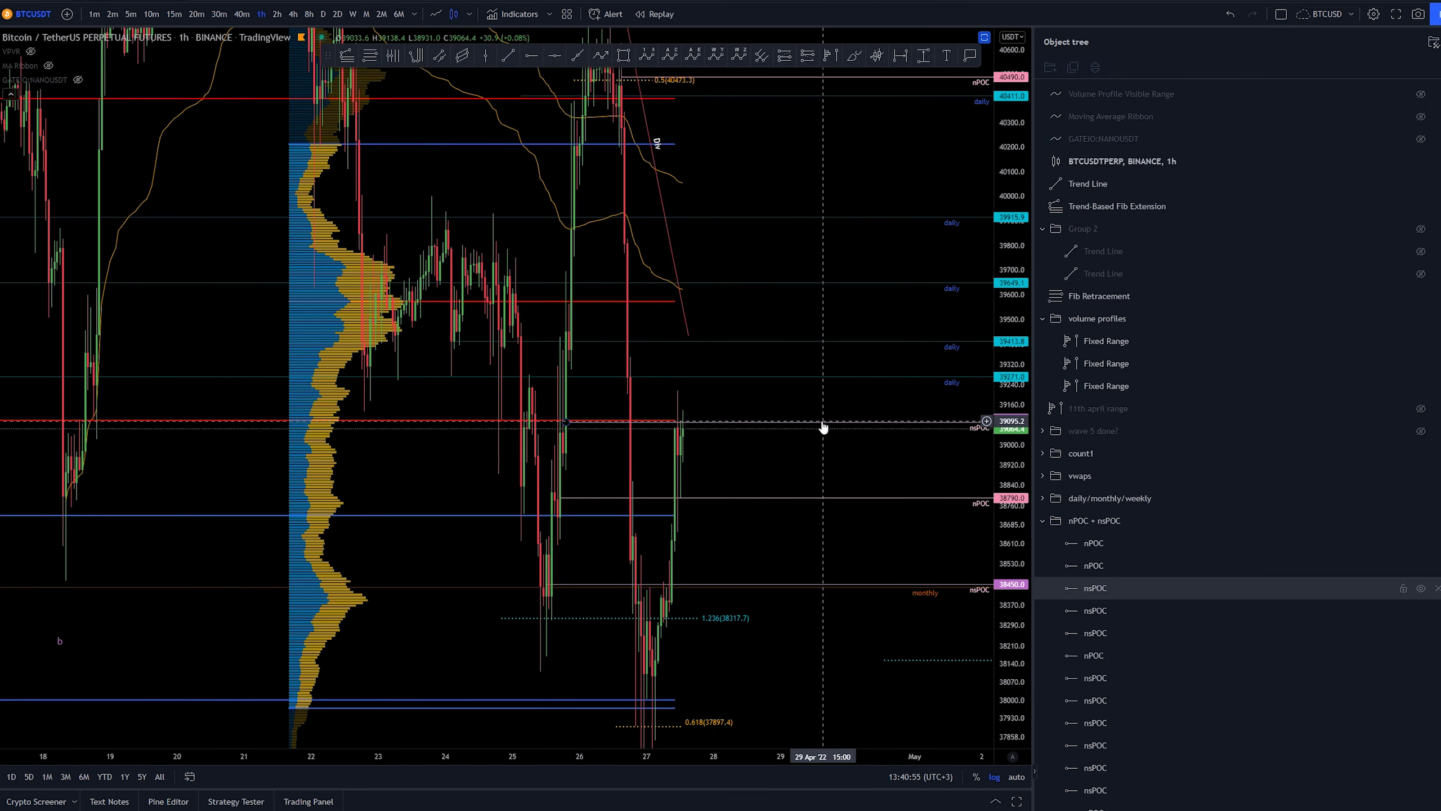
- Delete the nsPOC line at 39090 that starts on 25 April
scroll(413, 451, "up", 2)
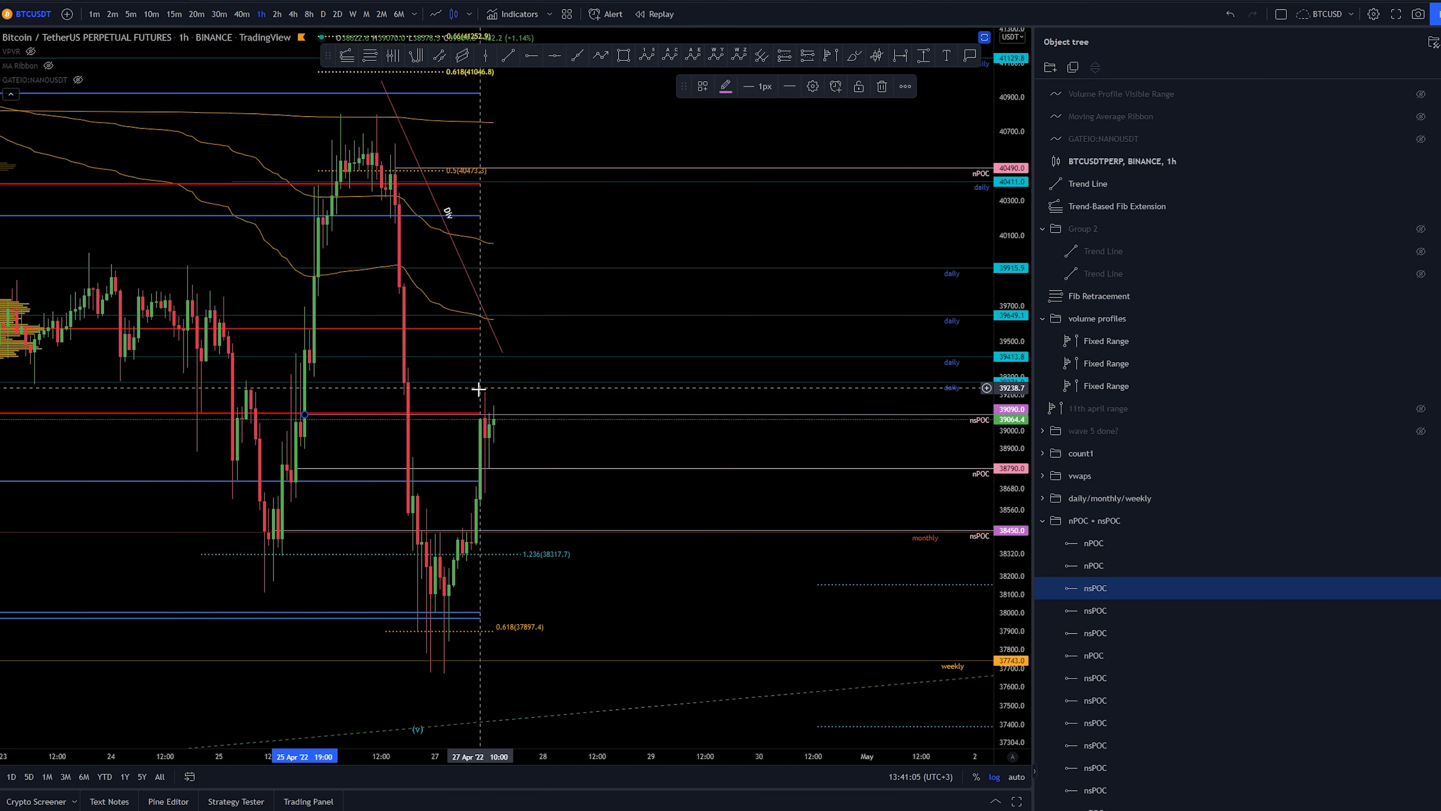
left_click(563, 420)
left_click_drag(605, 441, 654, 451)
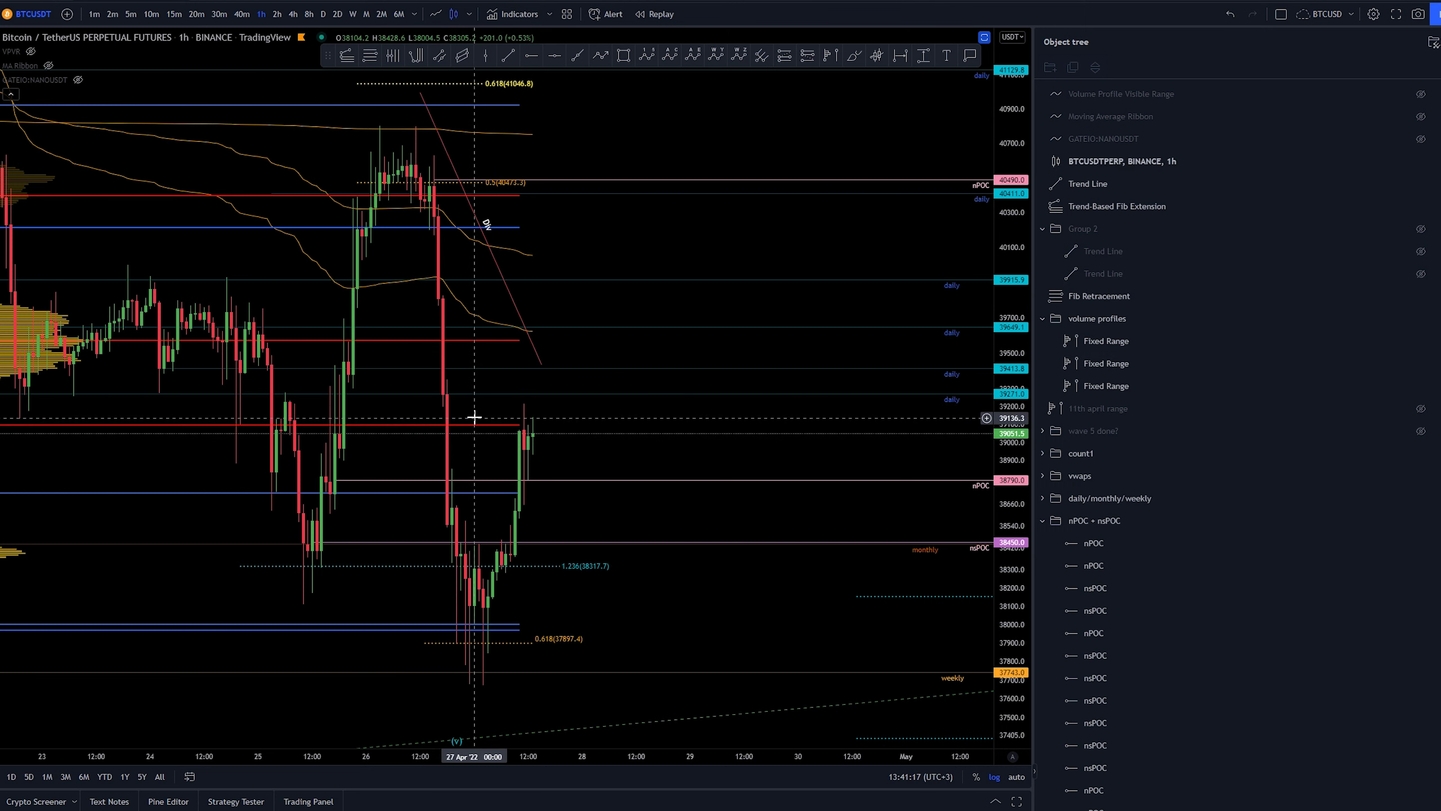
- Delete the nPOC line at 38790 that starts on 25 April
mouse_move(466, 408)
left_mouse_down()
mouse_move(592, 405)
mouse_move(456, 422)
left_mouse_up()
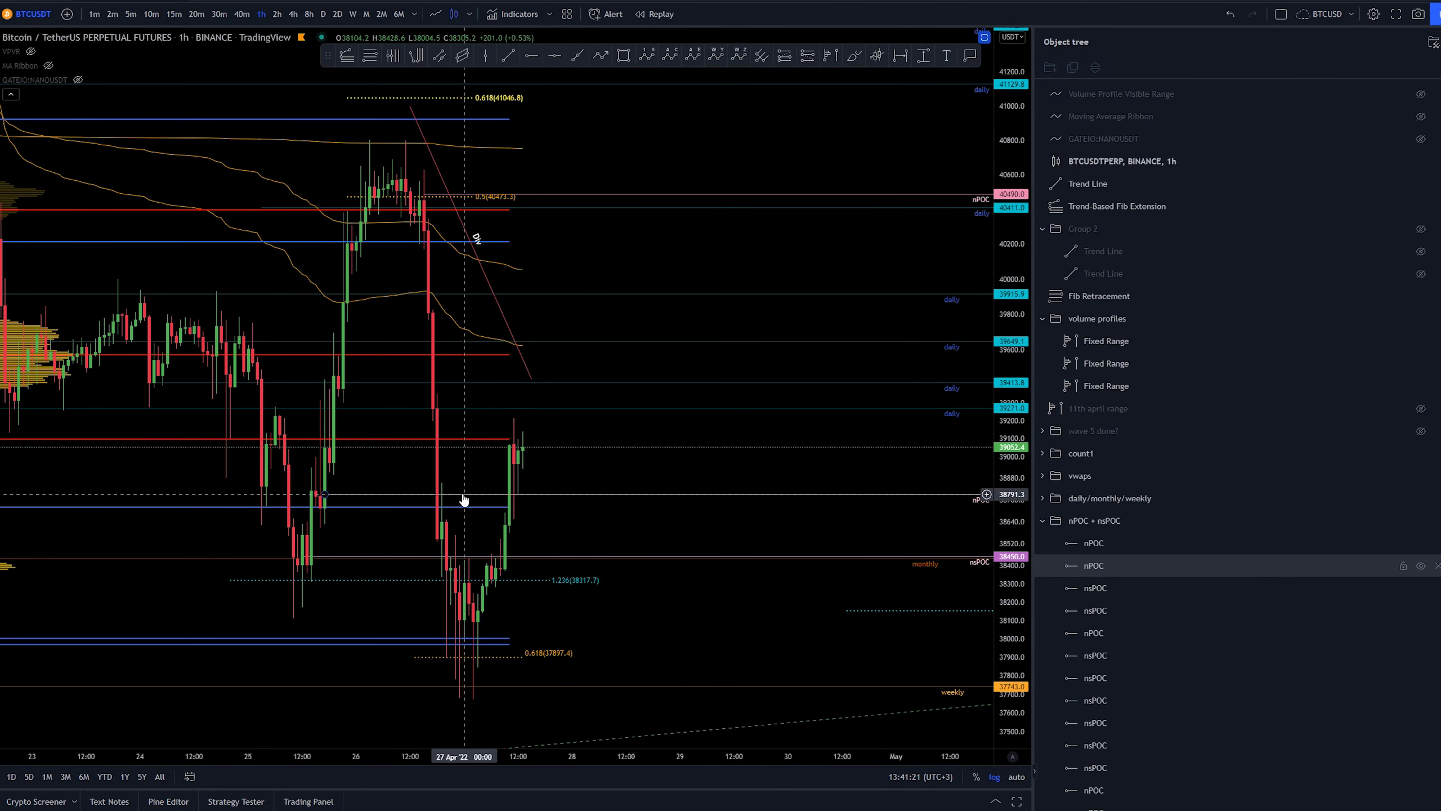
left_click(343, 495)
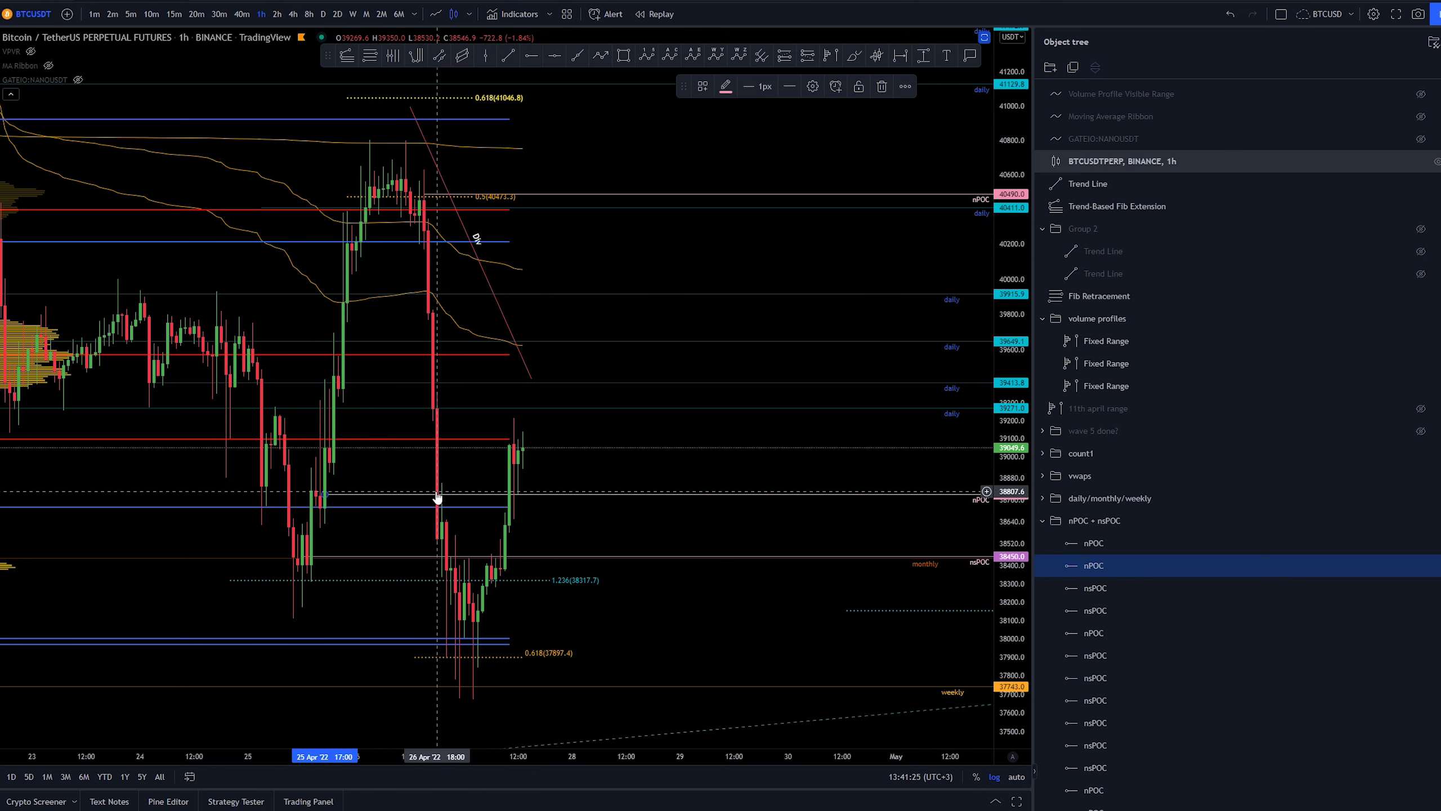
key("Delete")
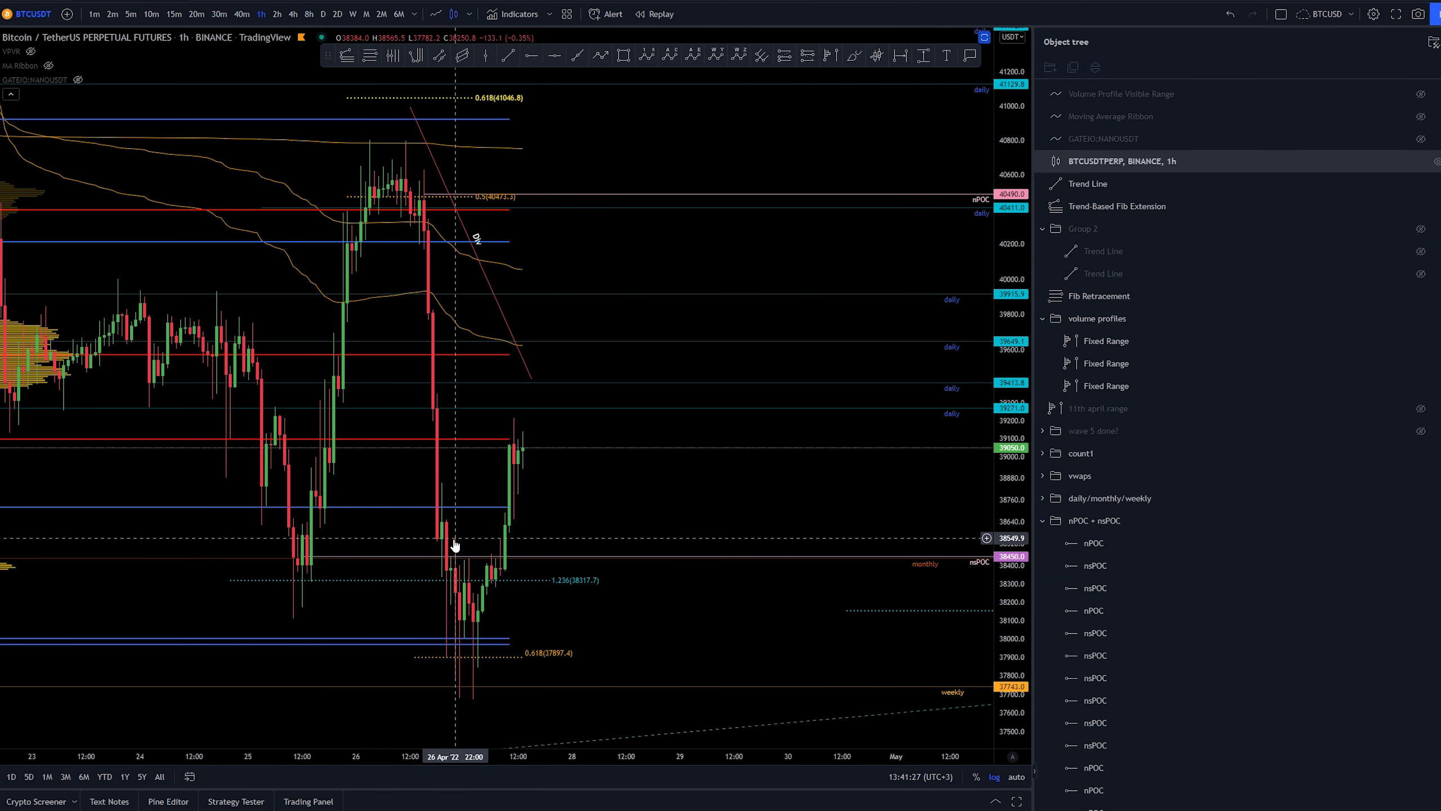
- Delete the nsPOC line at 38450 that starts on 25 April
left_click(385, 558)
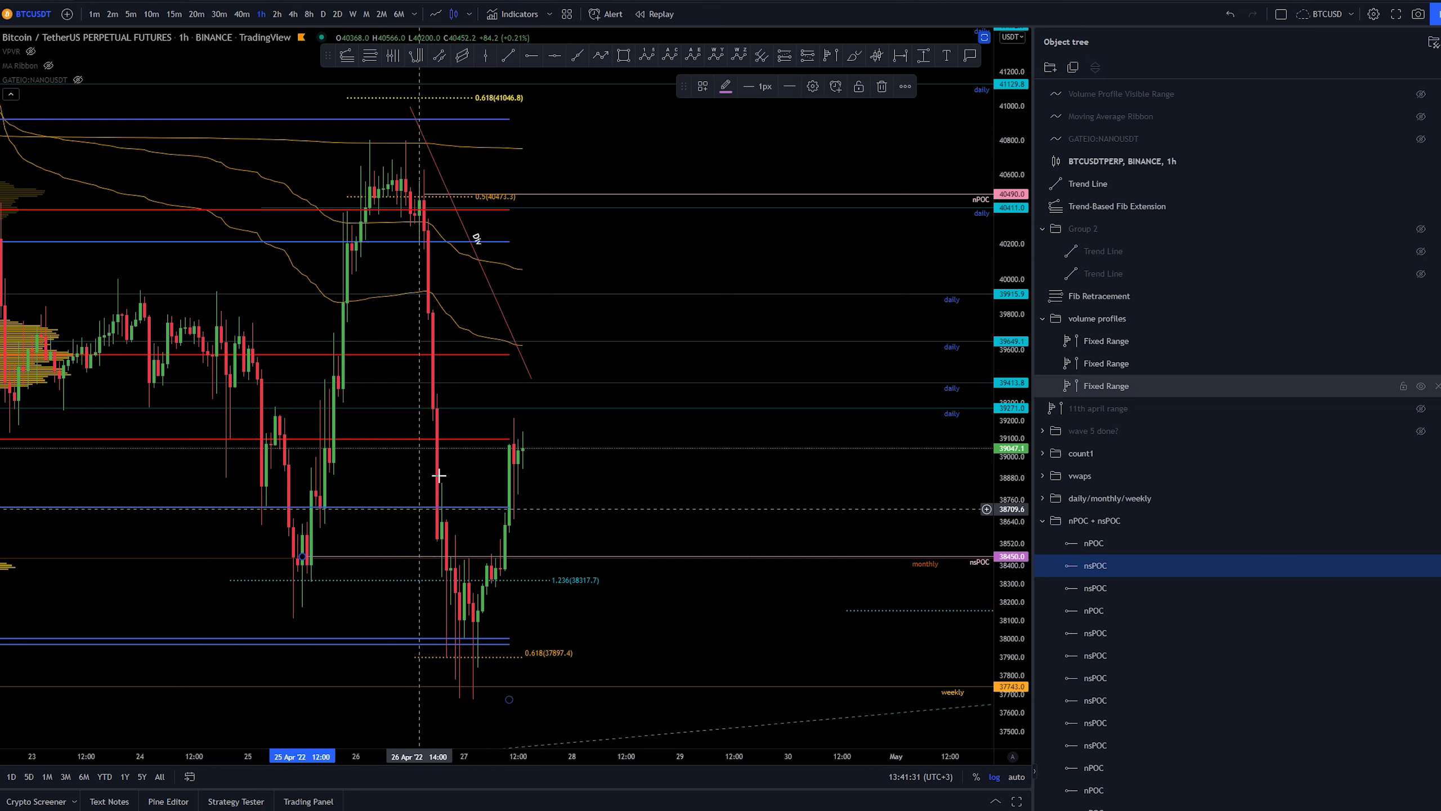
scroll(444, 460, "down", 1)
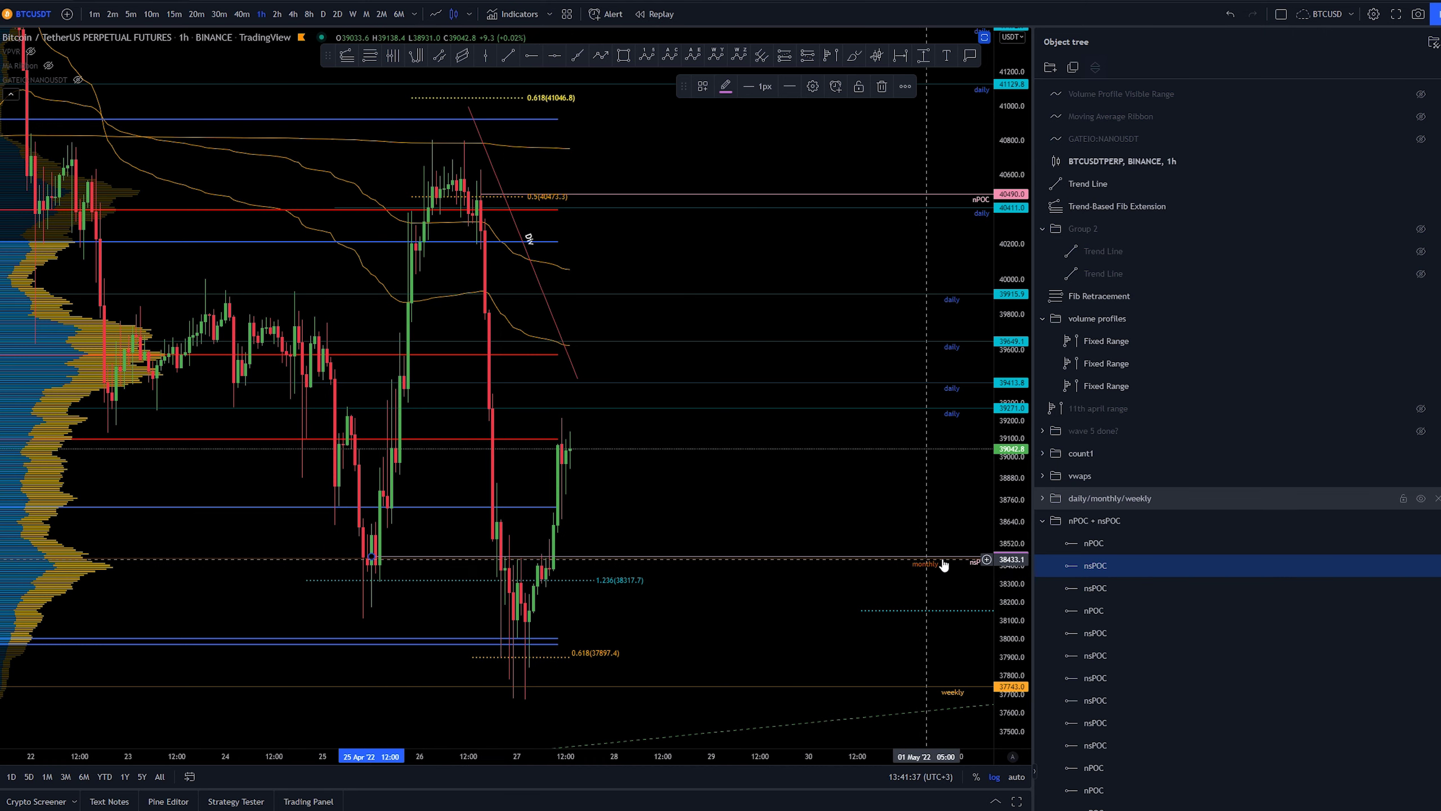
key("Delete")
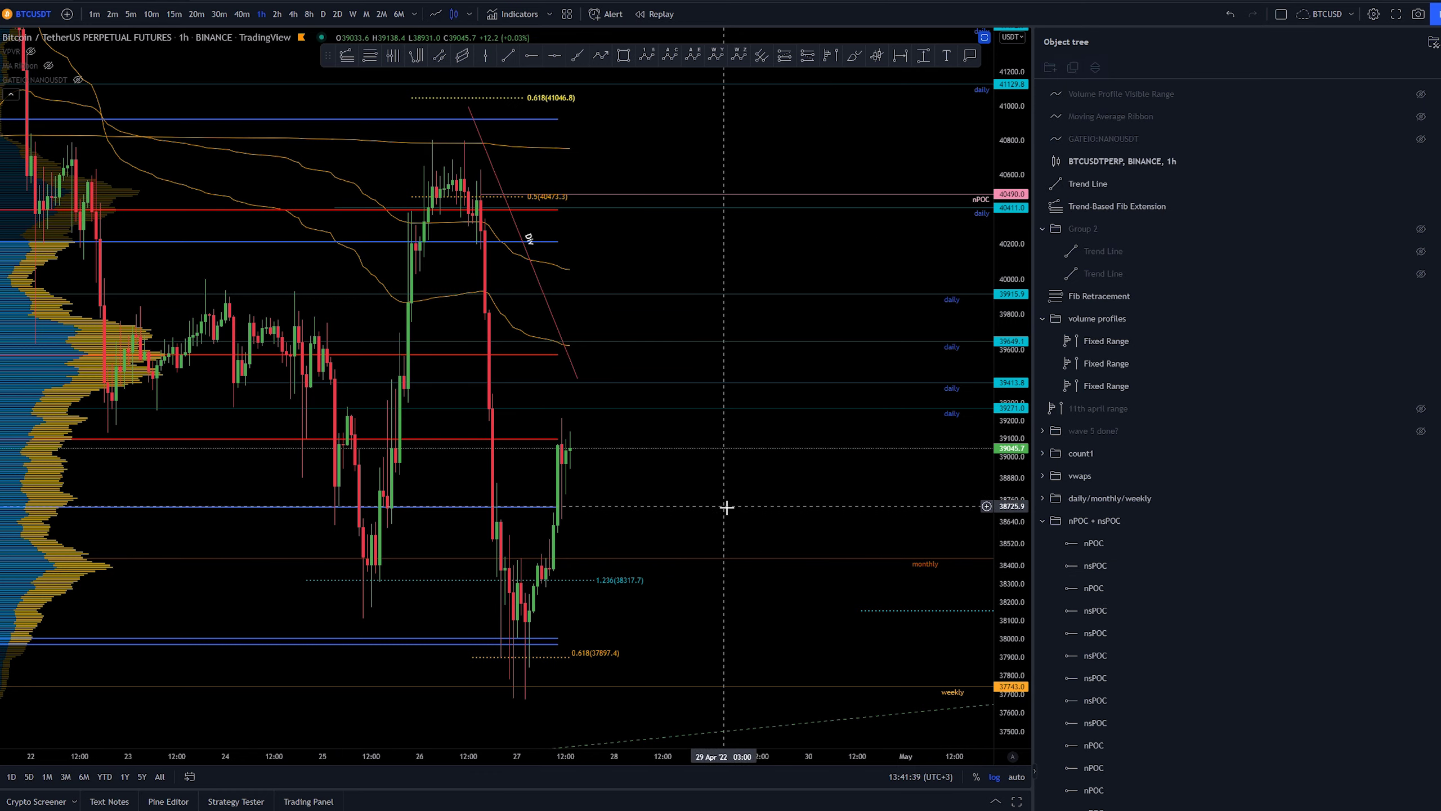
- Examine the 27 April lows against the lower blue volume profile lines, the 0.618 extension and the weekly level at 37743
scroll(726, 503, "down", 1)
left_click_drag(1005, 379, 1006, 480)
scroll(886, 470, "down", 2)
left_click_drag(851, 480, 801, 486)
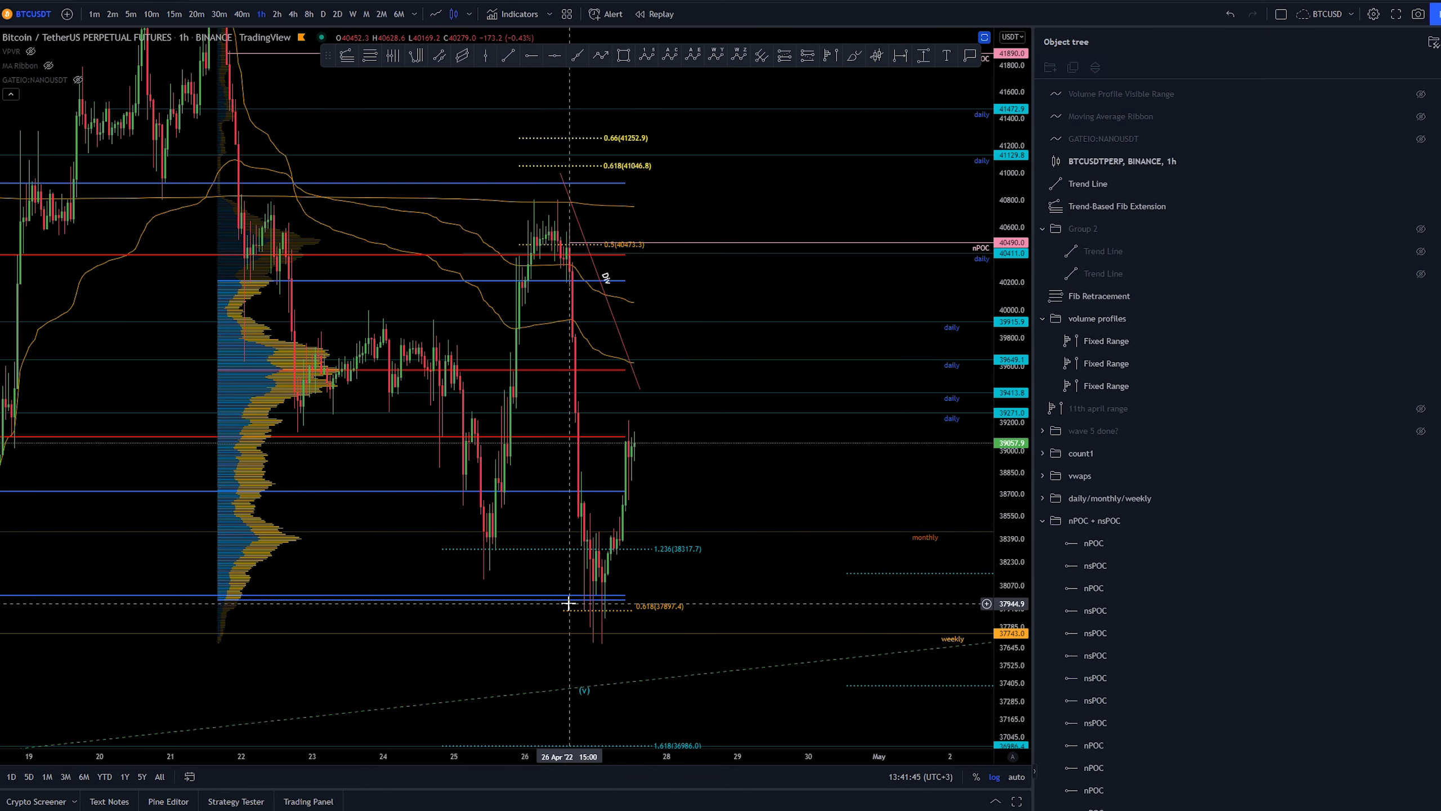
left_click_drag(726, 605, 666, 573)
scroll(664, 567, "down", 1)
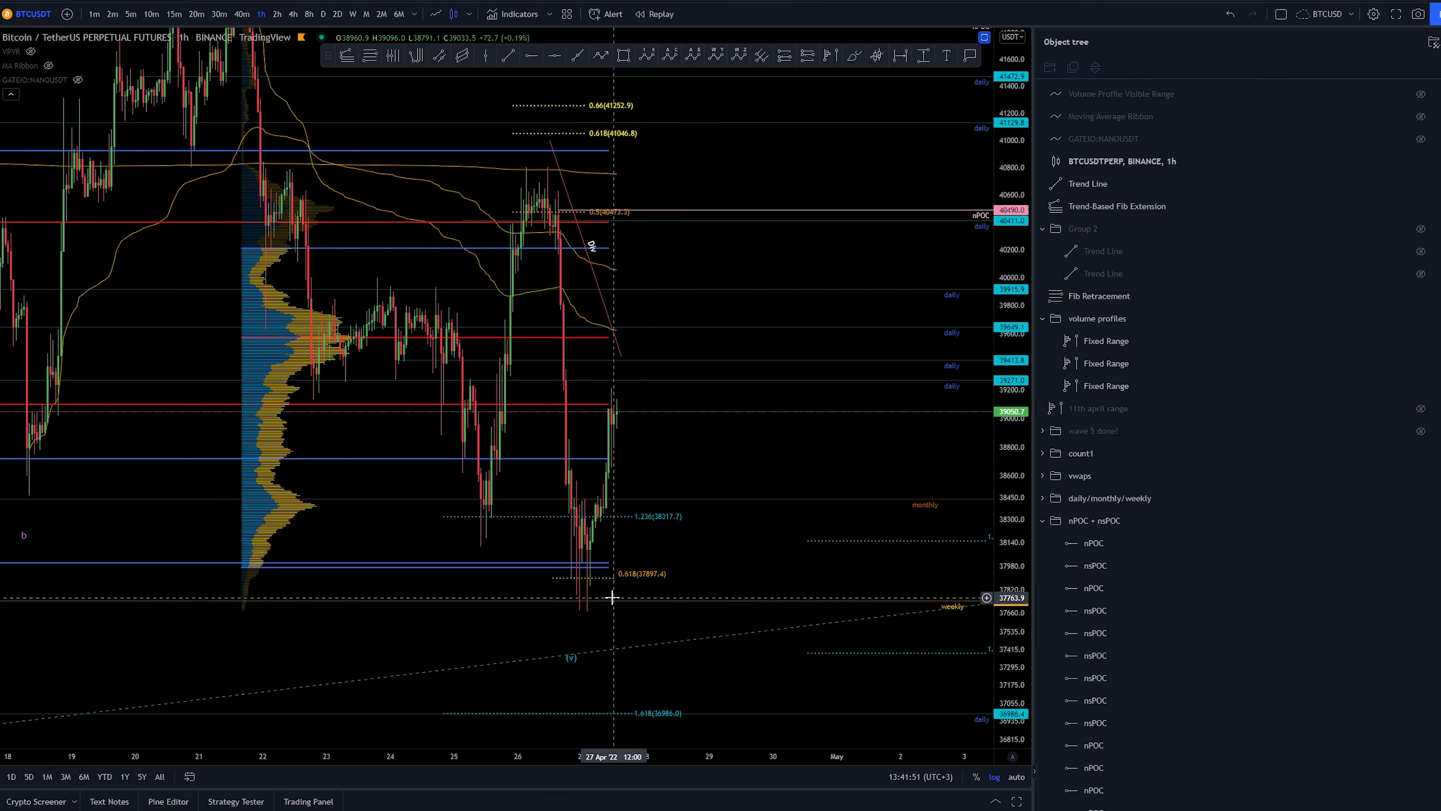
scroll(692, 580, "up", 1)
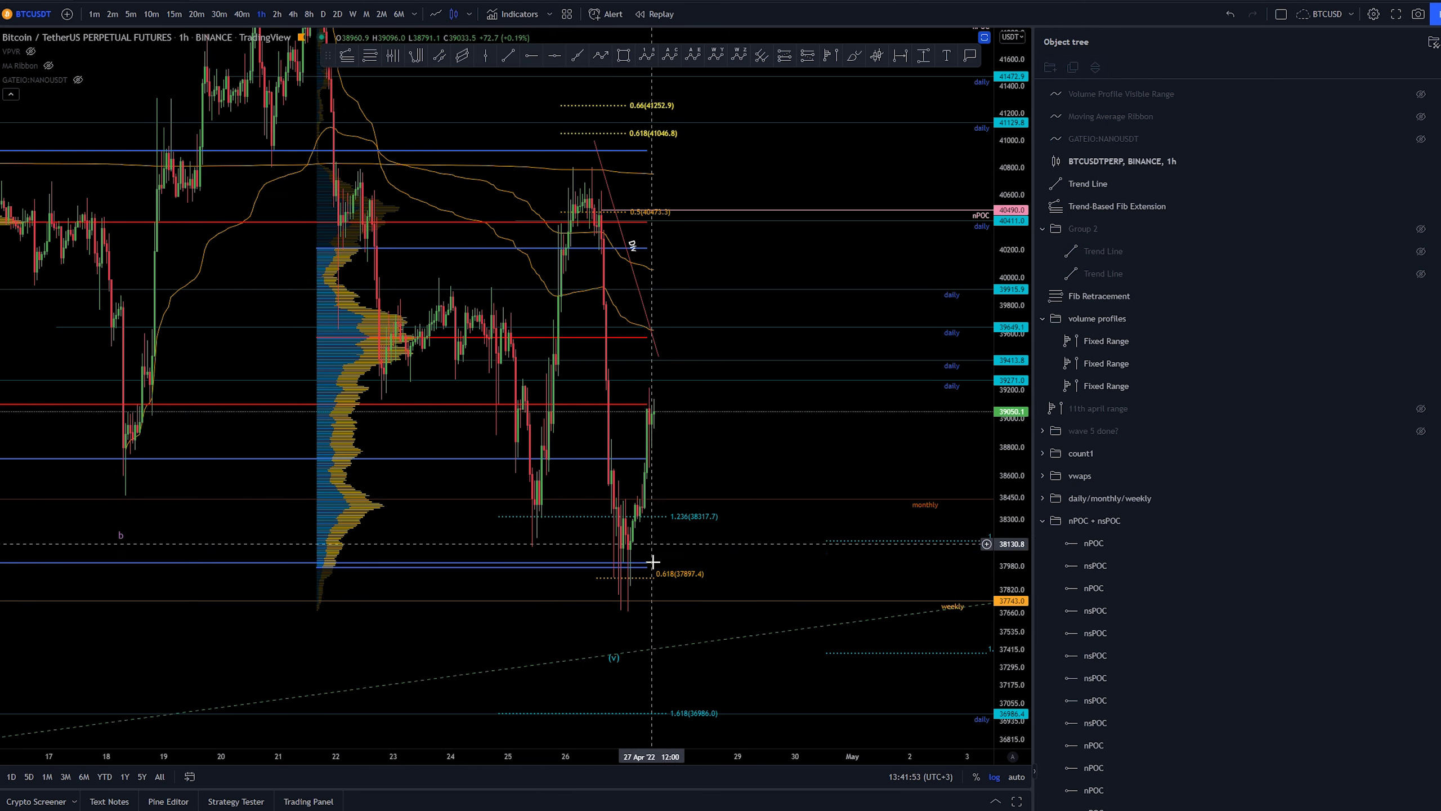
scroll(642, 562, "up", 1)
left_click_drag(576, 554, 739, 551)
scroll(604, 587, "down", 5)
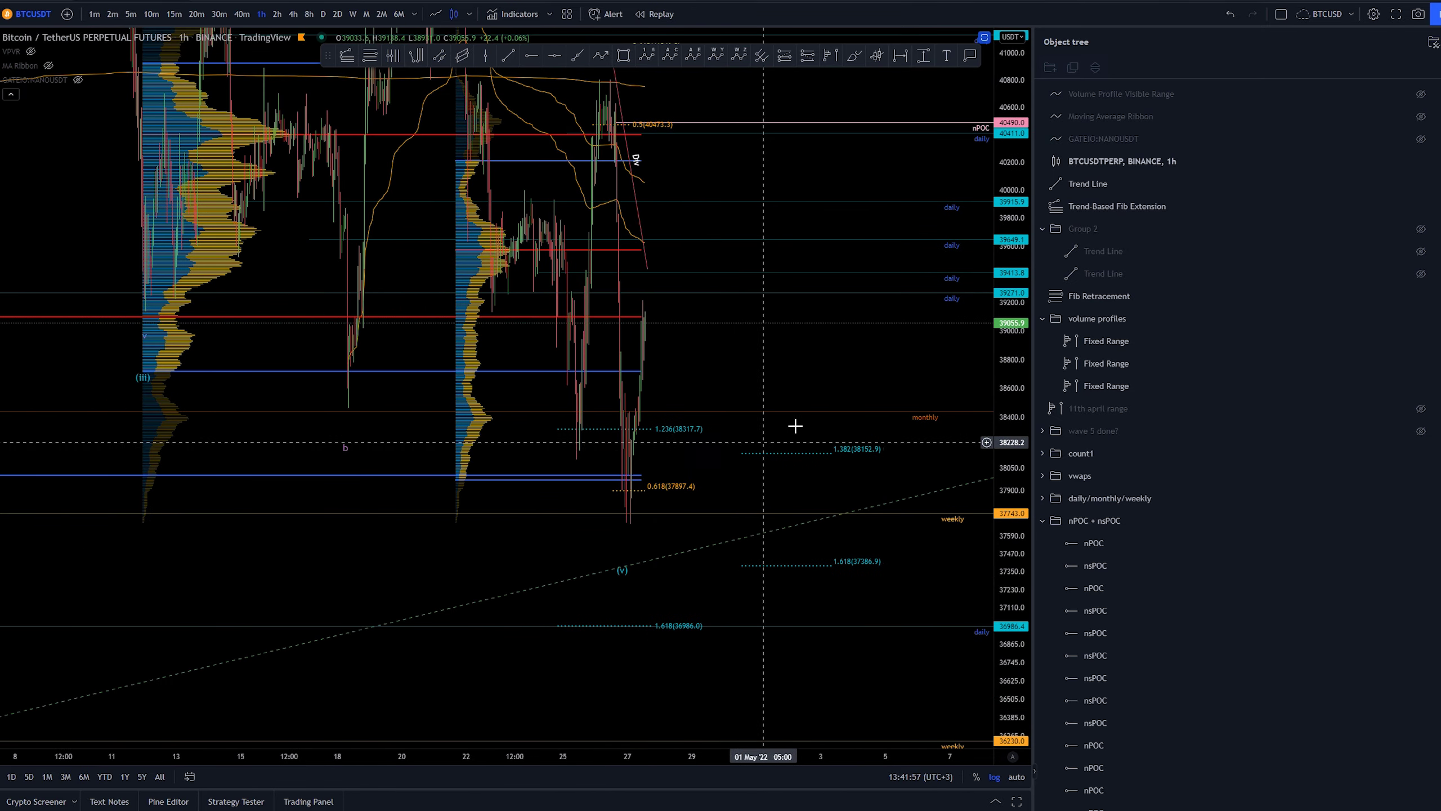
- Place a price label at 38162.8 beside the 1.382 extension level, and select the trend-based Fib extension with the 0.618 level at 37897.4
left_click_drag(1014, 328, 1012, 505)
scroll(764, 455, "down", 1)
left_click_drag(750, 456, 700, 588)
left_click(754, 572)
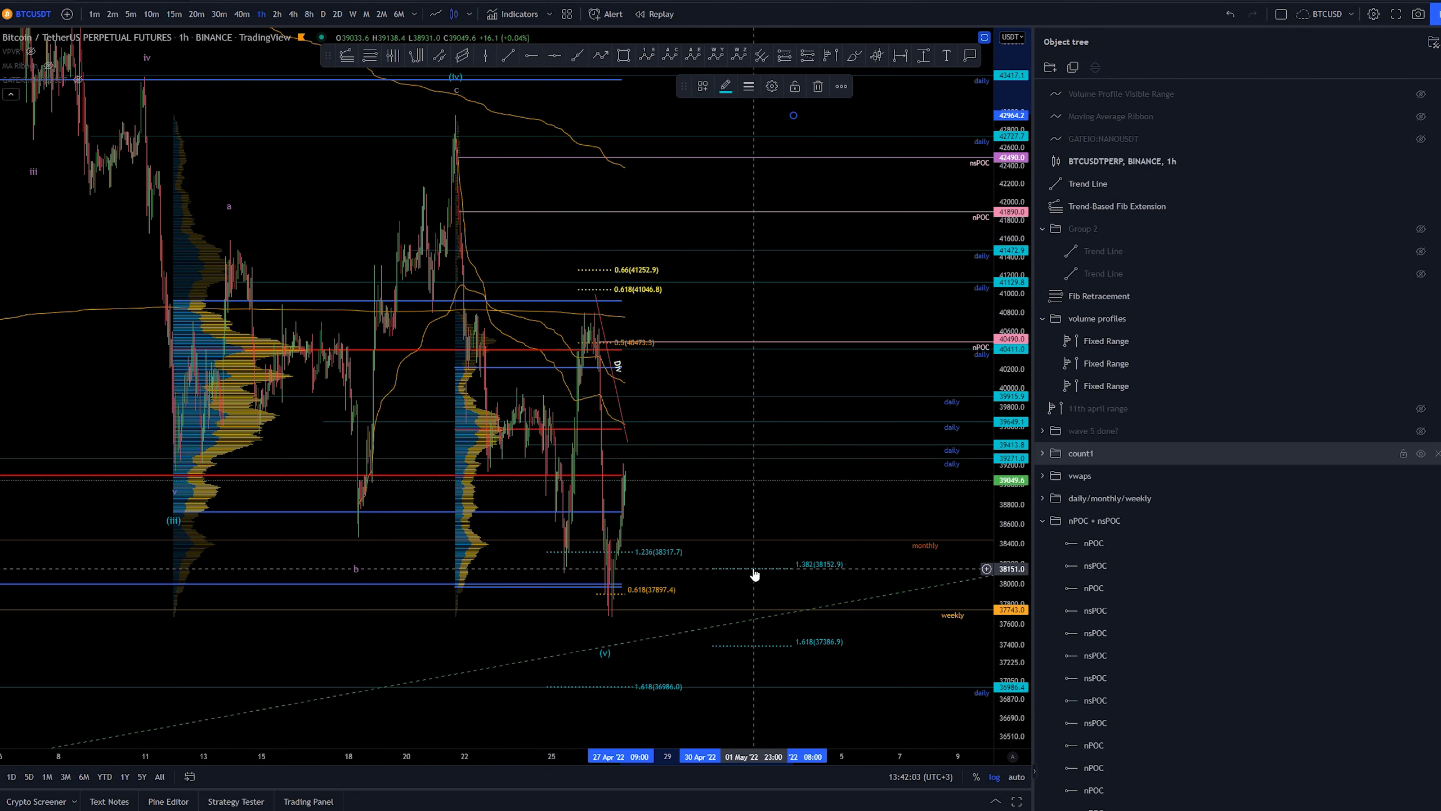
left_click(975, 59)
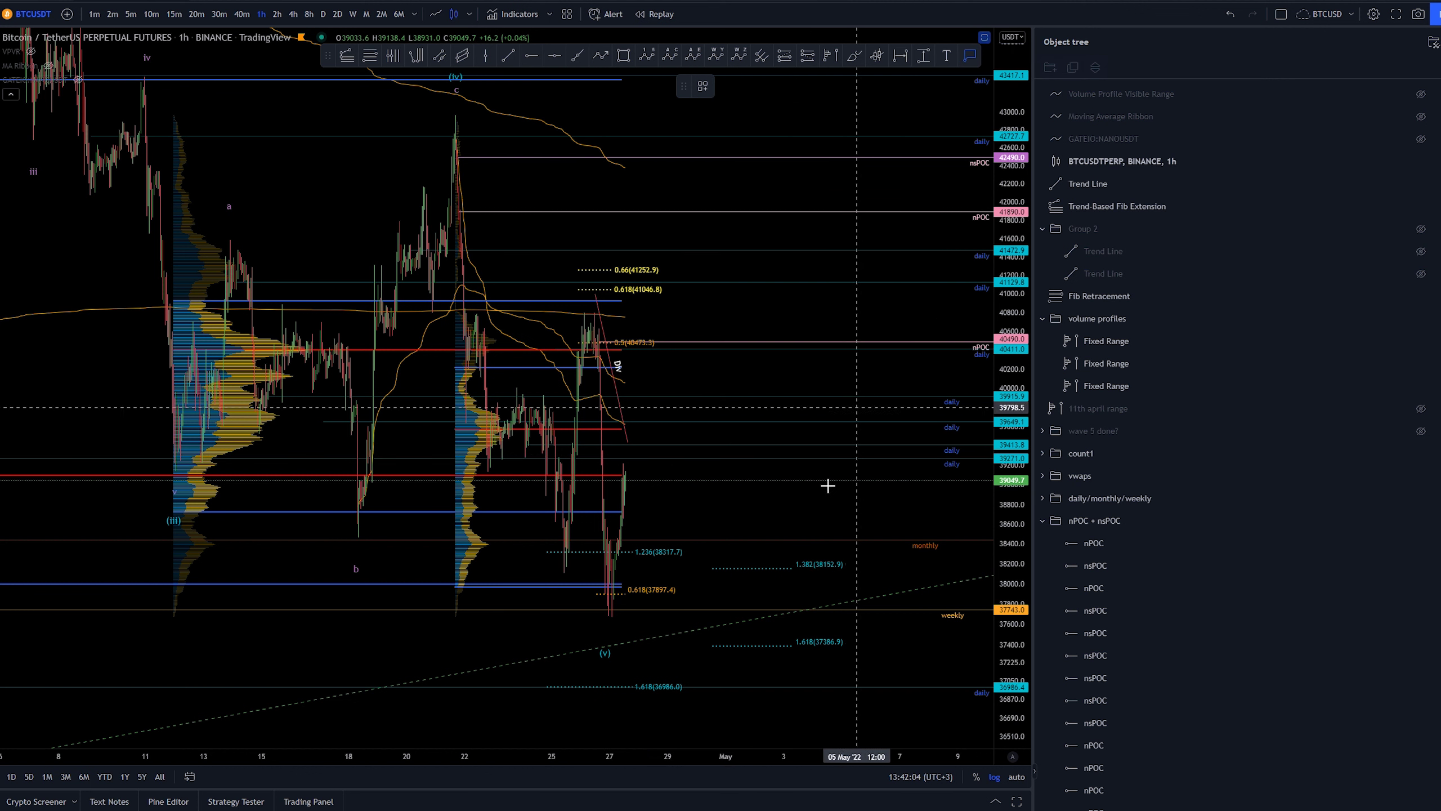
left_click(841, 569)
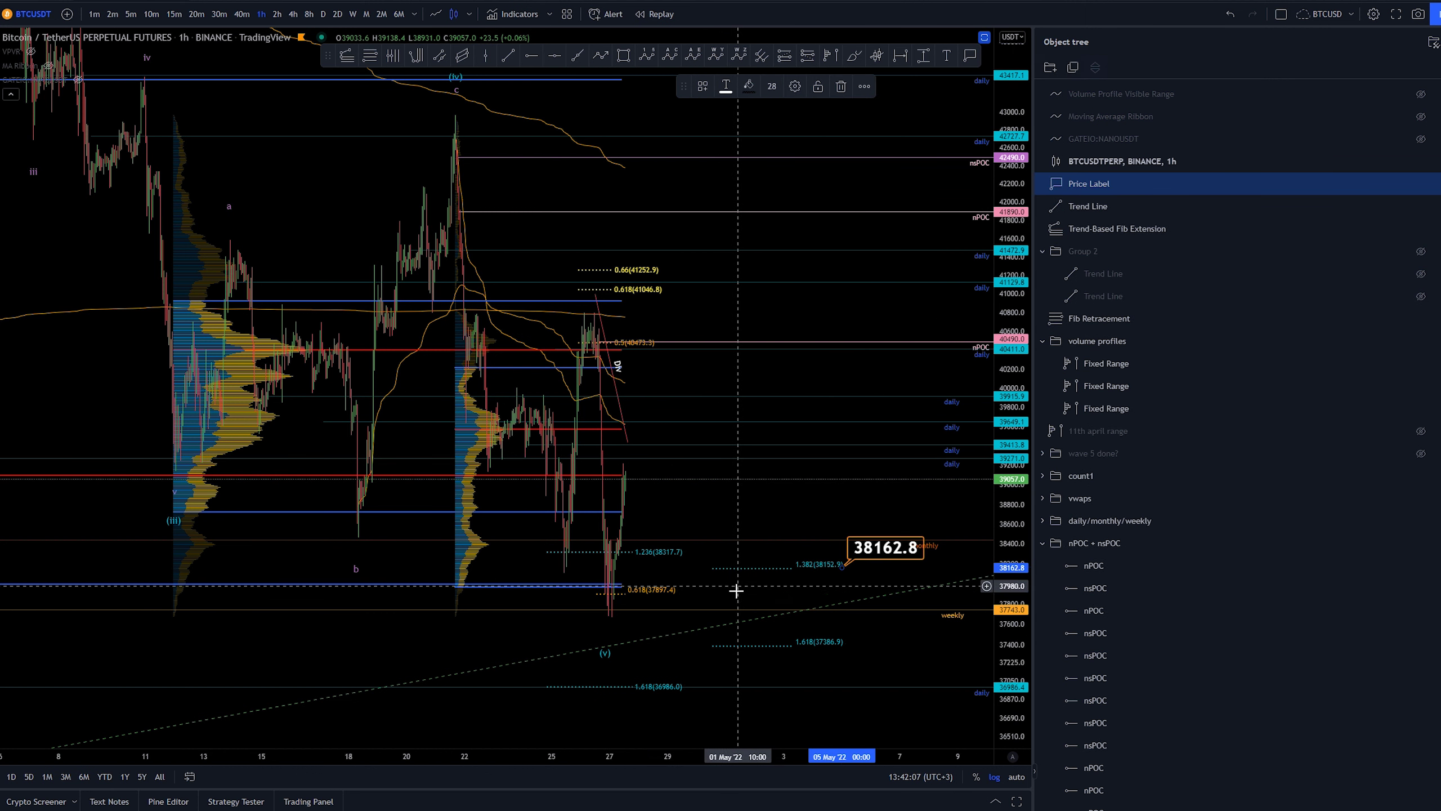
left_click(630, 588)
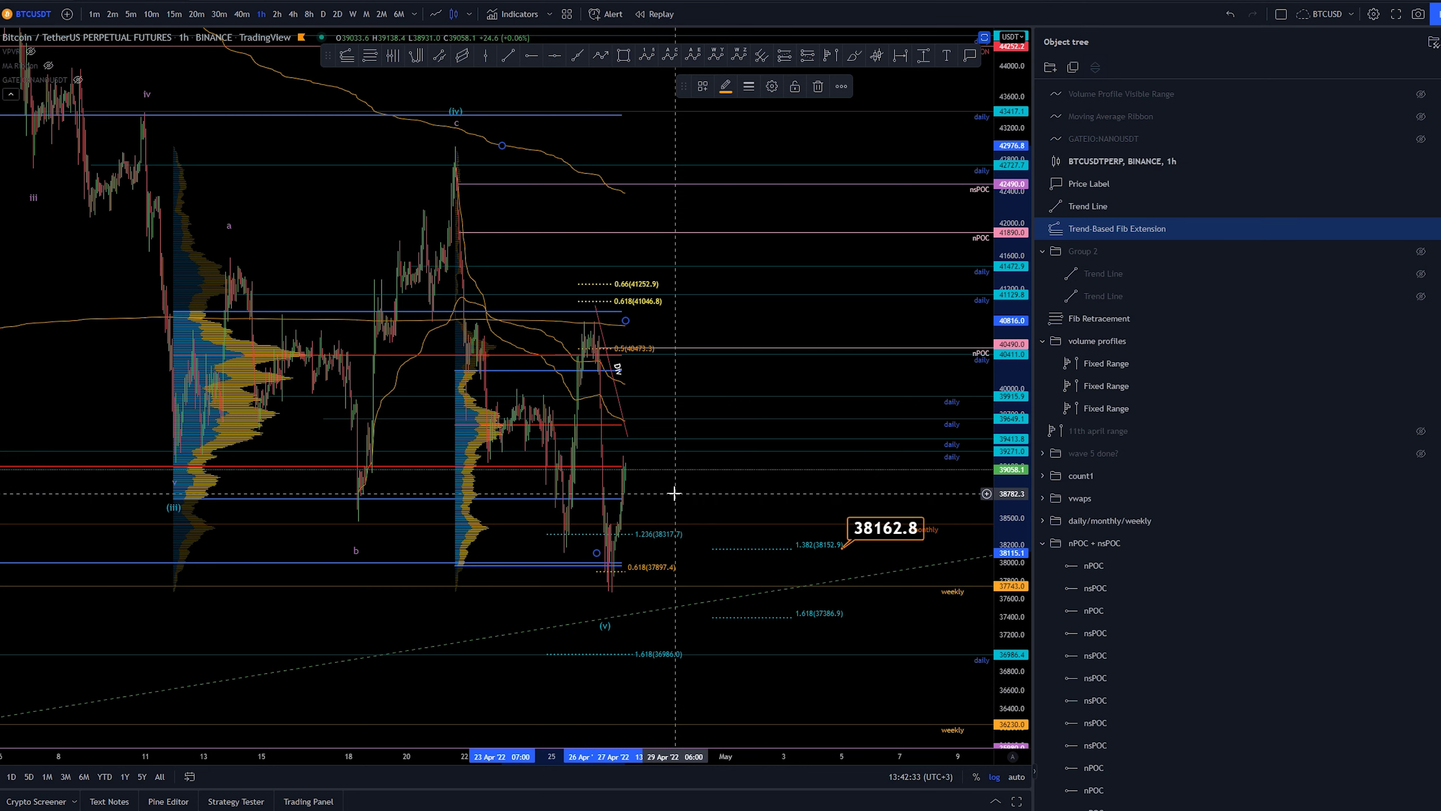
- Move the Div trend line down so that it starts at the 26 April high
left_click_drag(682, 497, 721, 501)
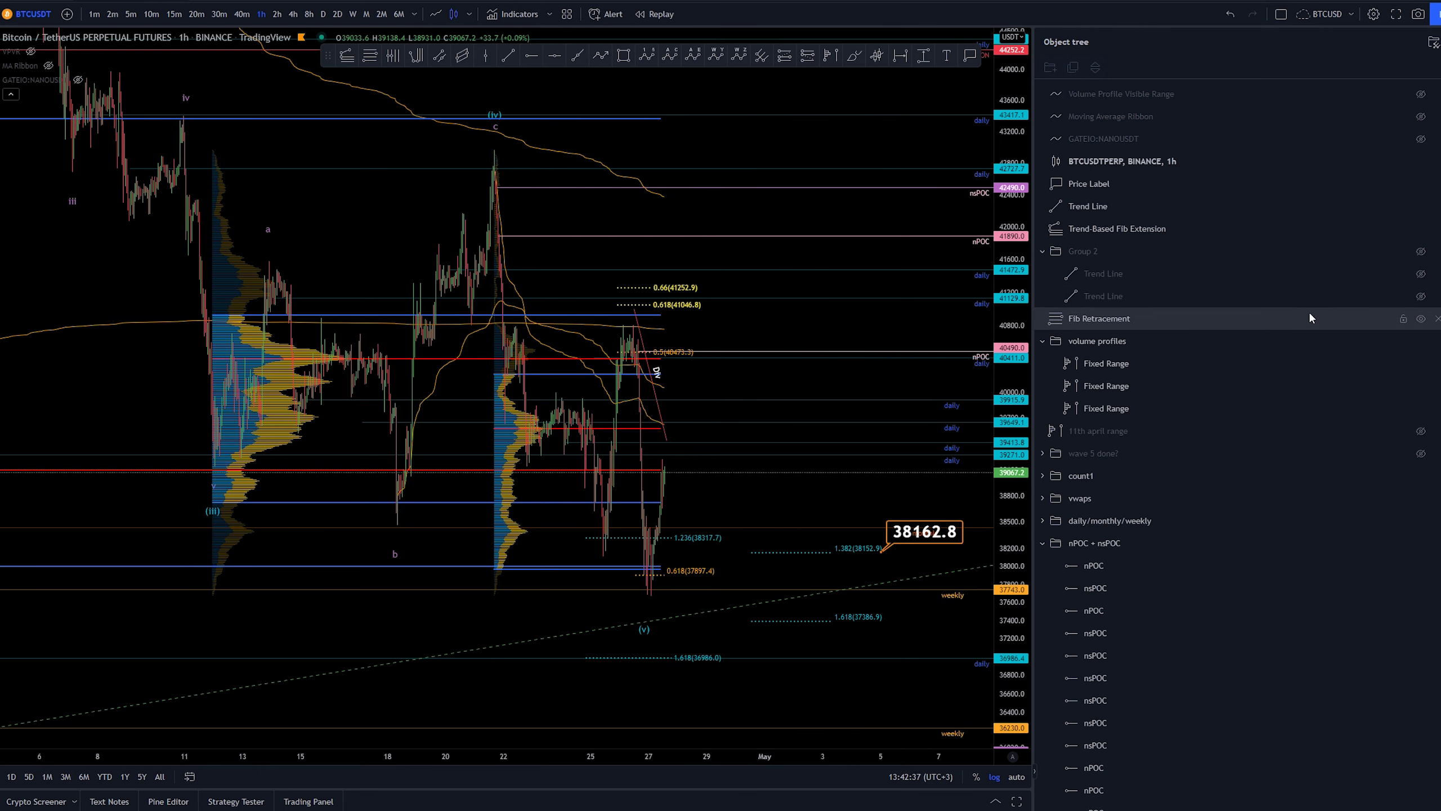
scroll(602, 498, "up", 3)
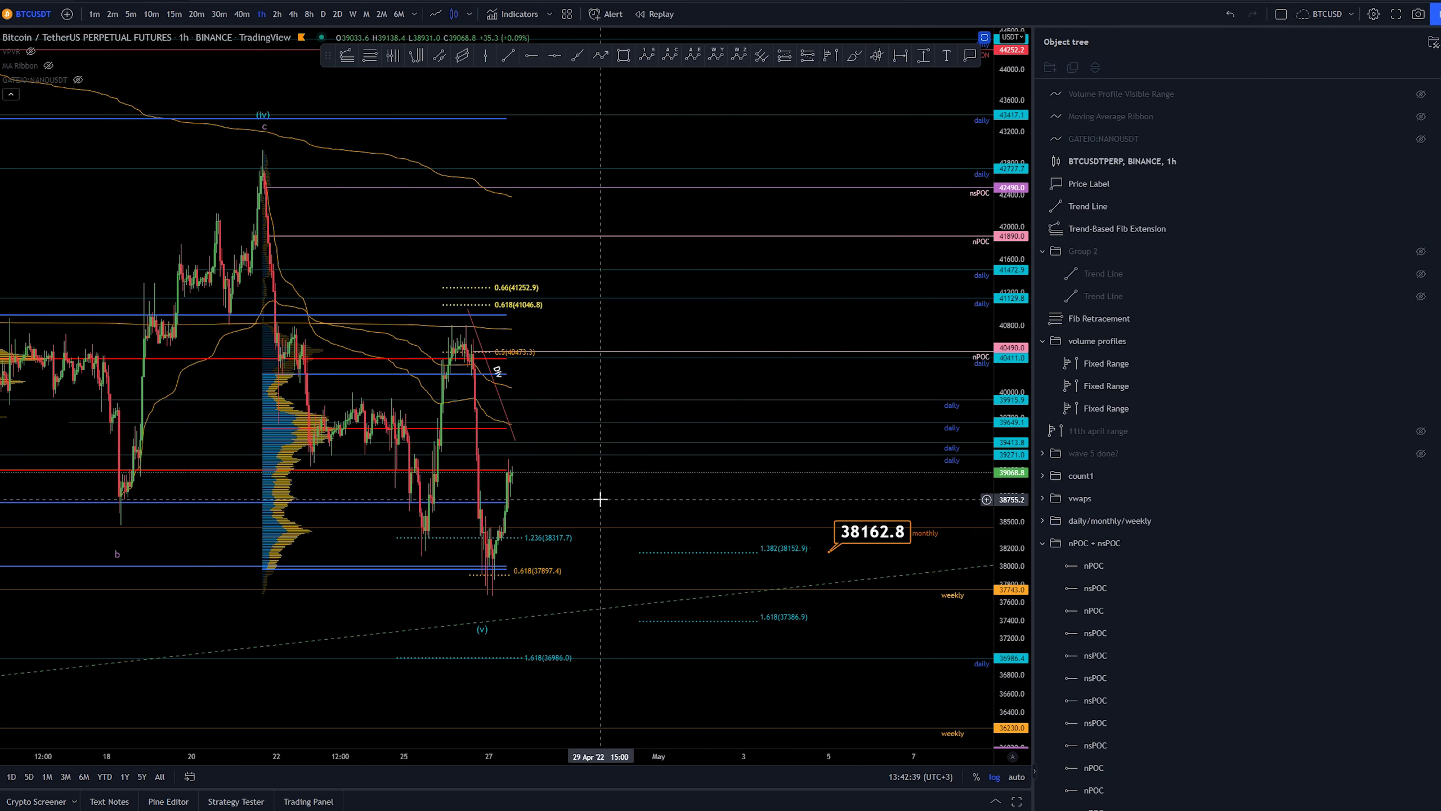
left_click_drag(634, 399, 638, 420)
left_click(752, 329)
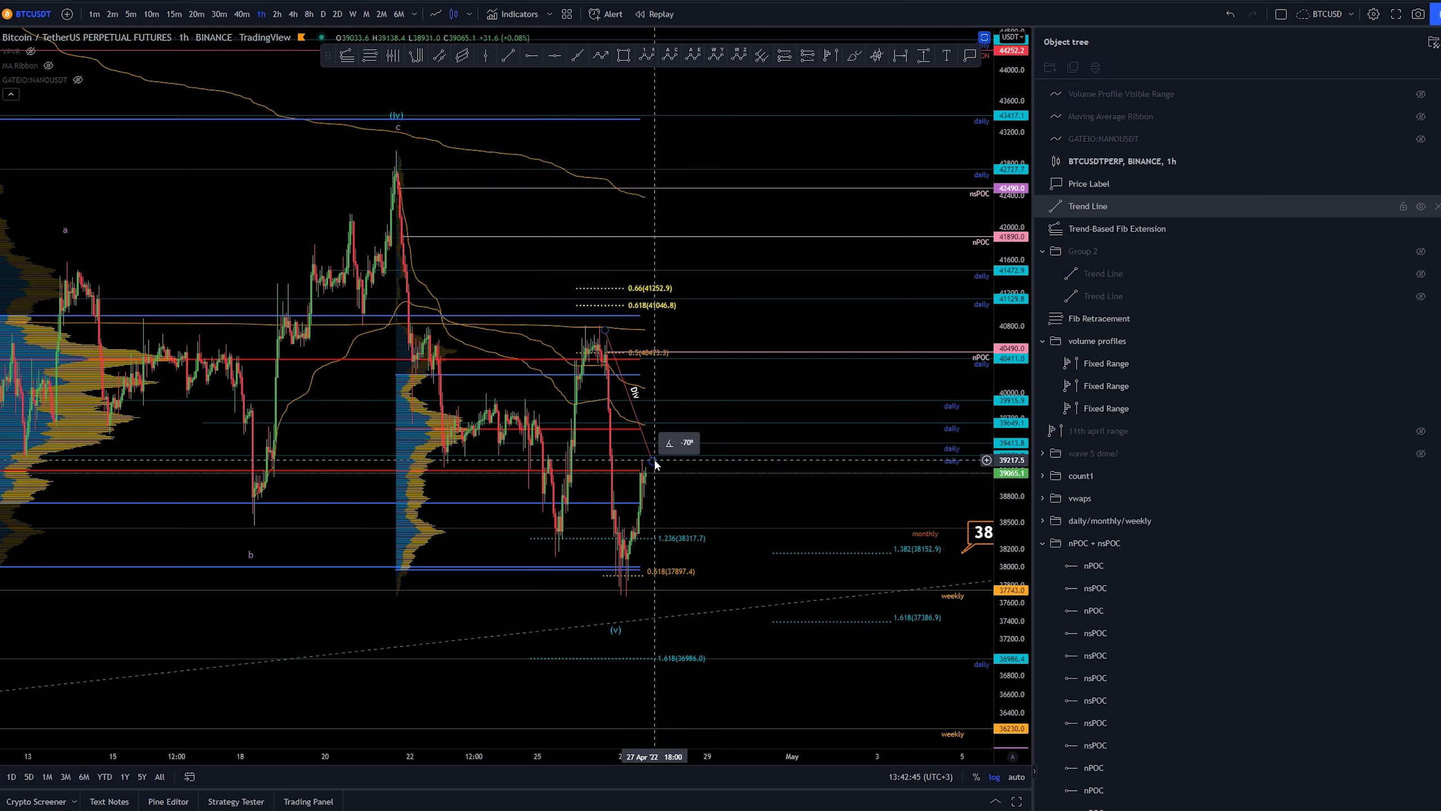
left_click(672, 460, "shift")
left_click(698, 322)
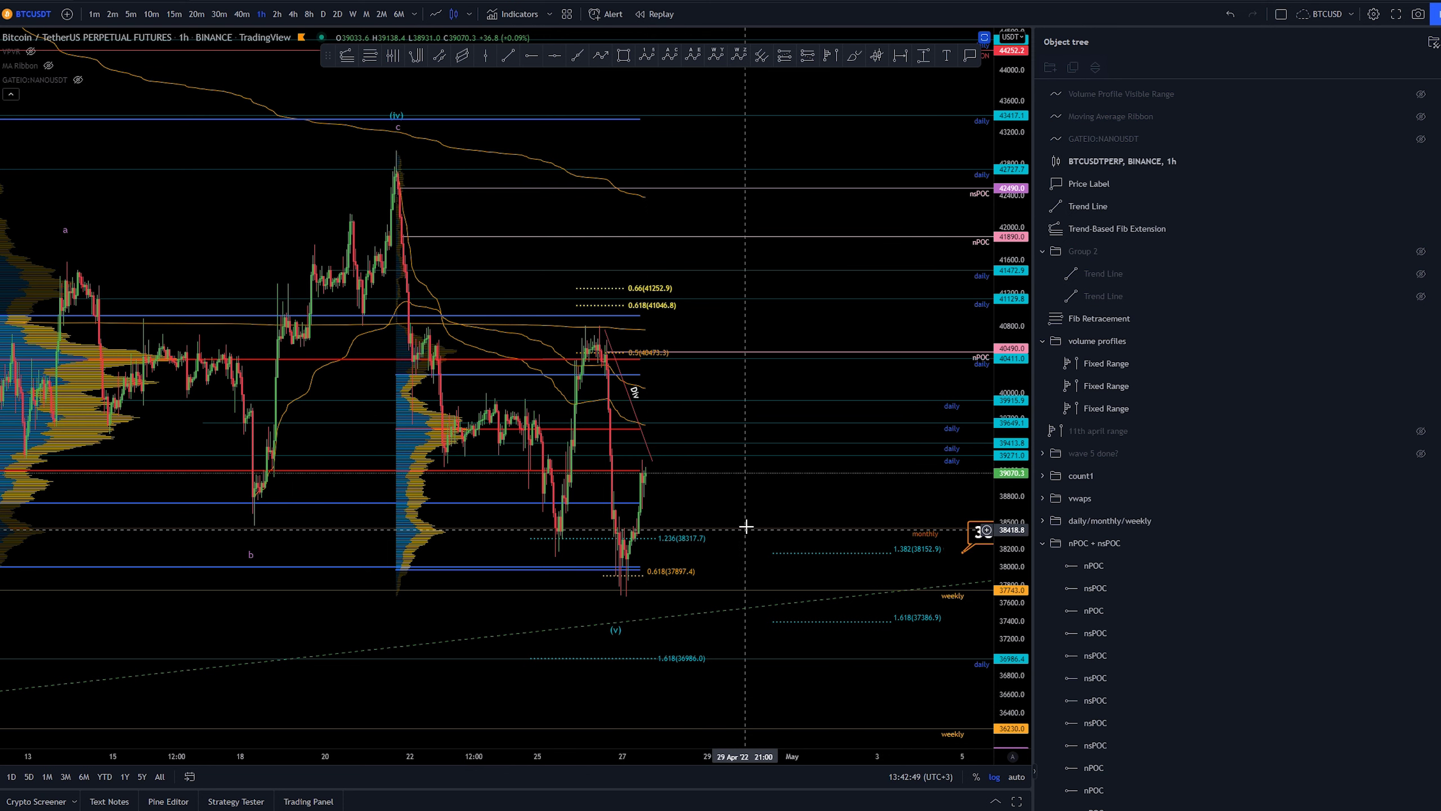
- Bring back the RSI and MACD panes on the 15-minute timeframe and examine momentum against price at the 27 April high
double_click(746, 509)
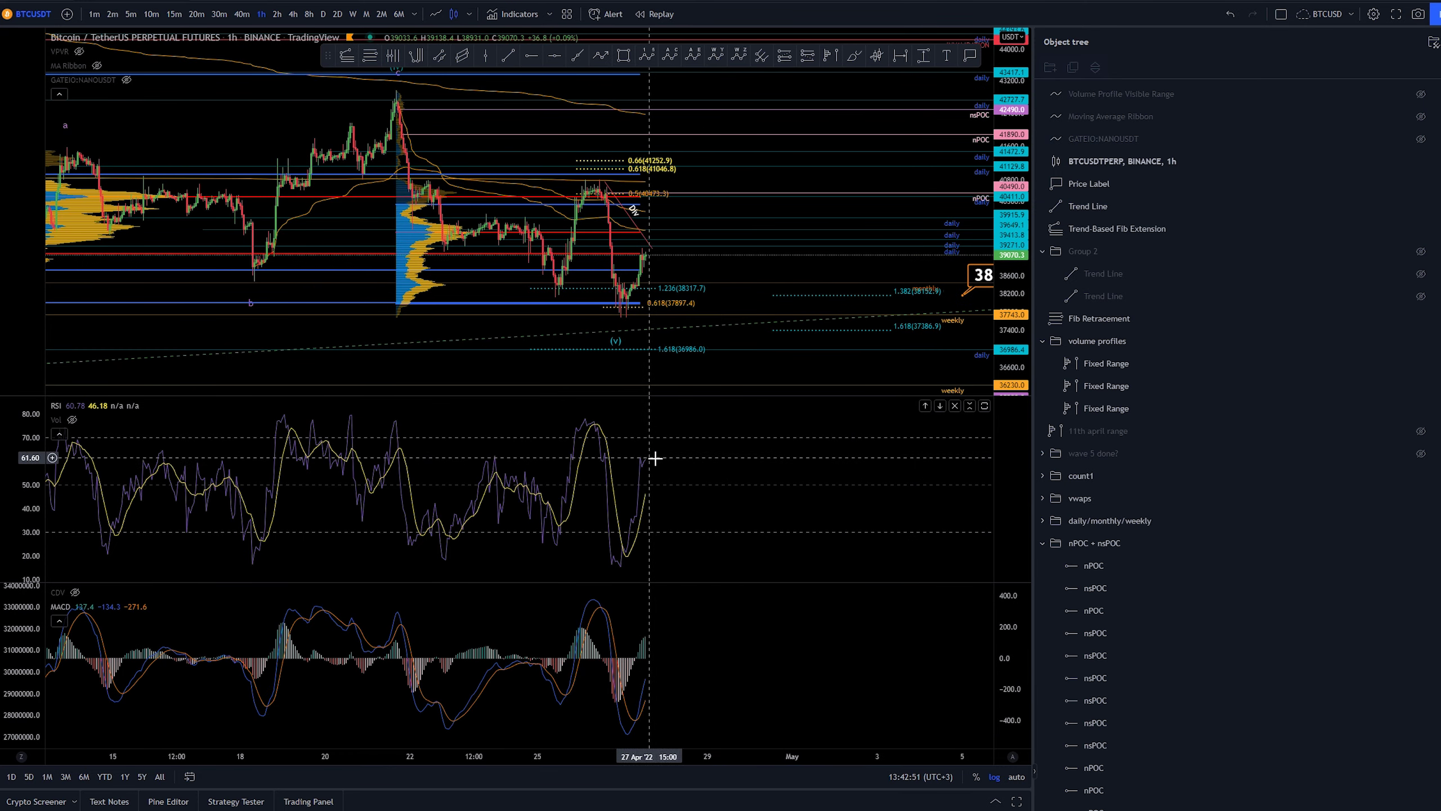
left_click(174, 13)
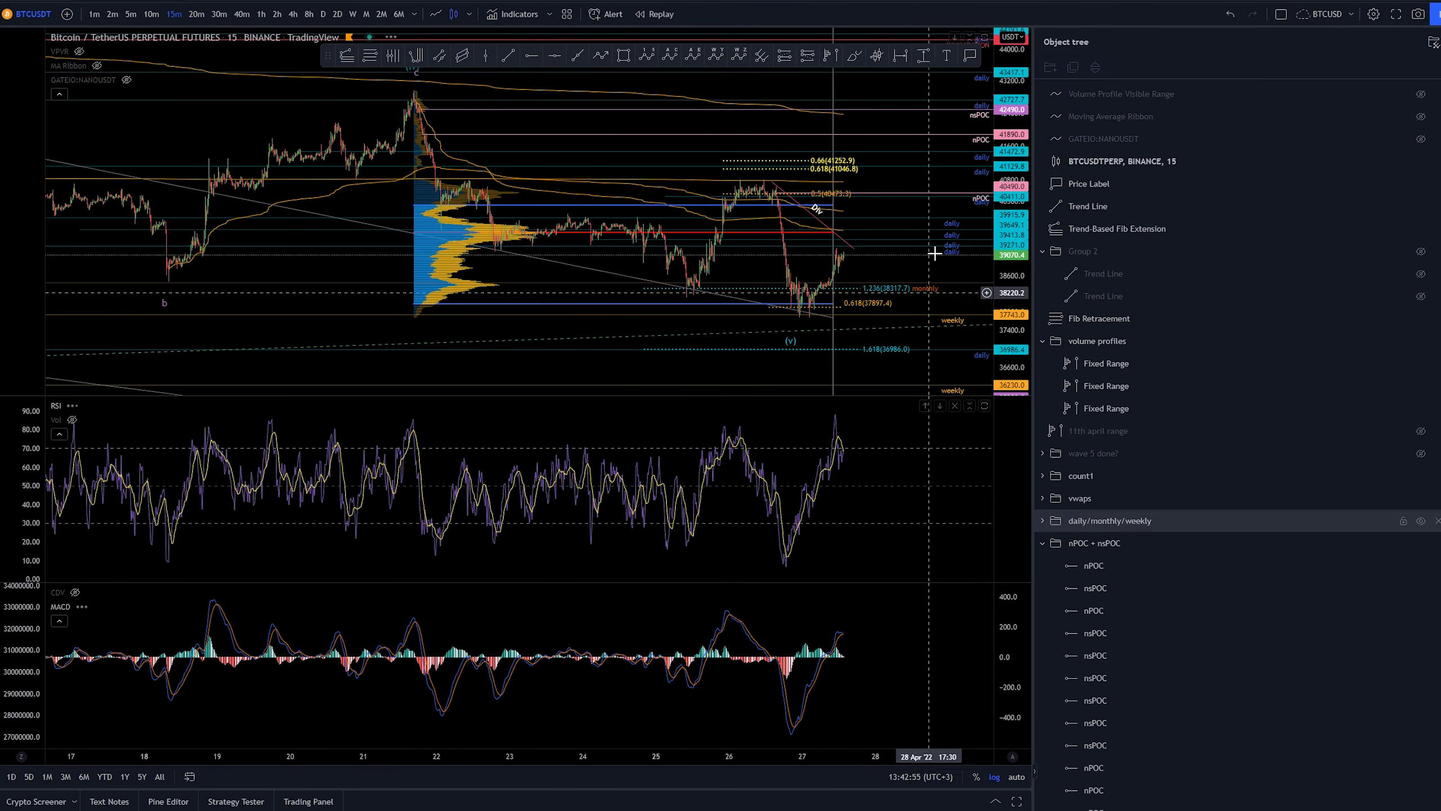
left_click_drag(915, 203, 627, 213)
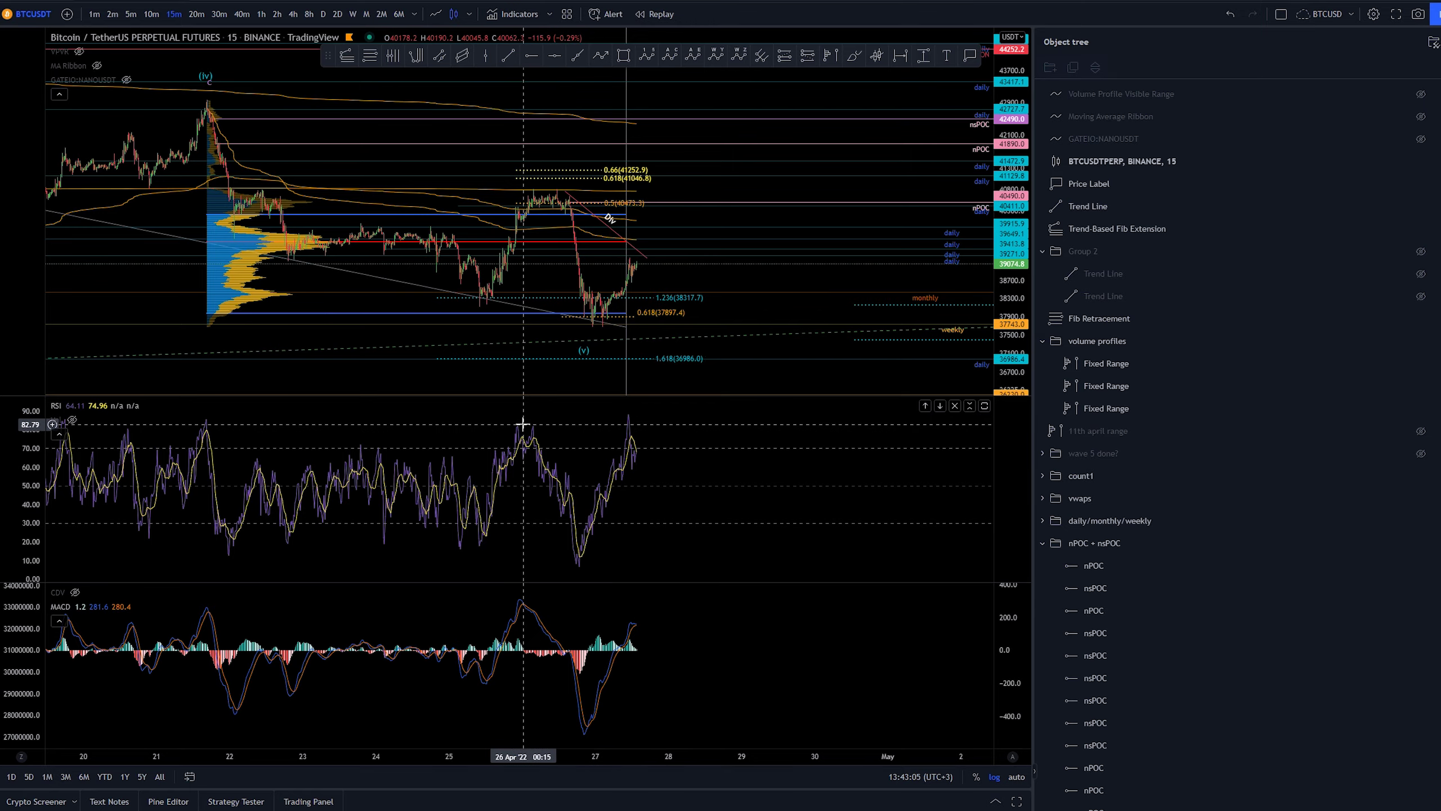
scroll(611, 289, "up", 5)
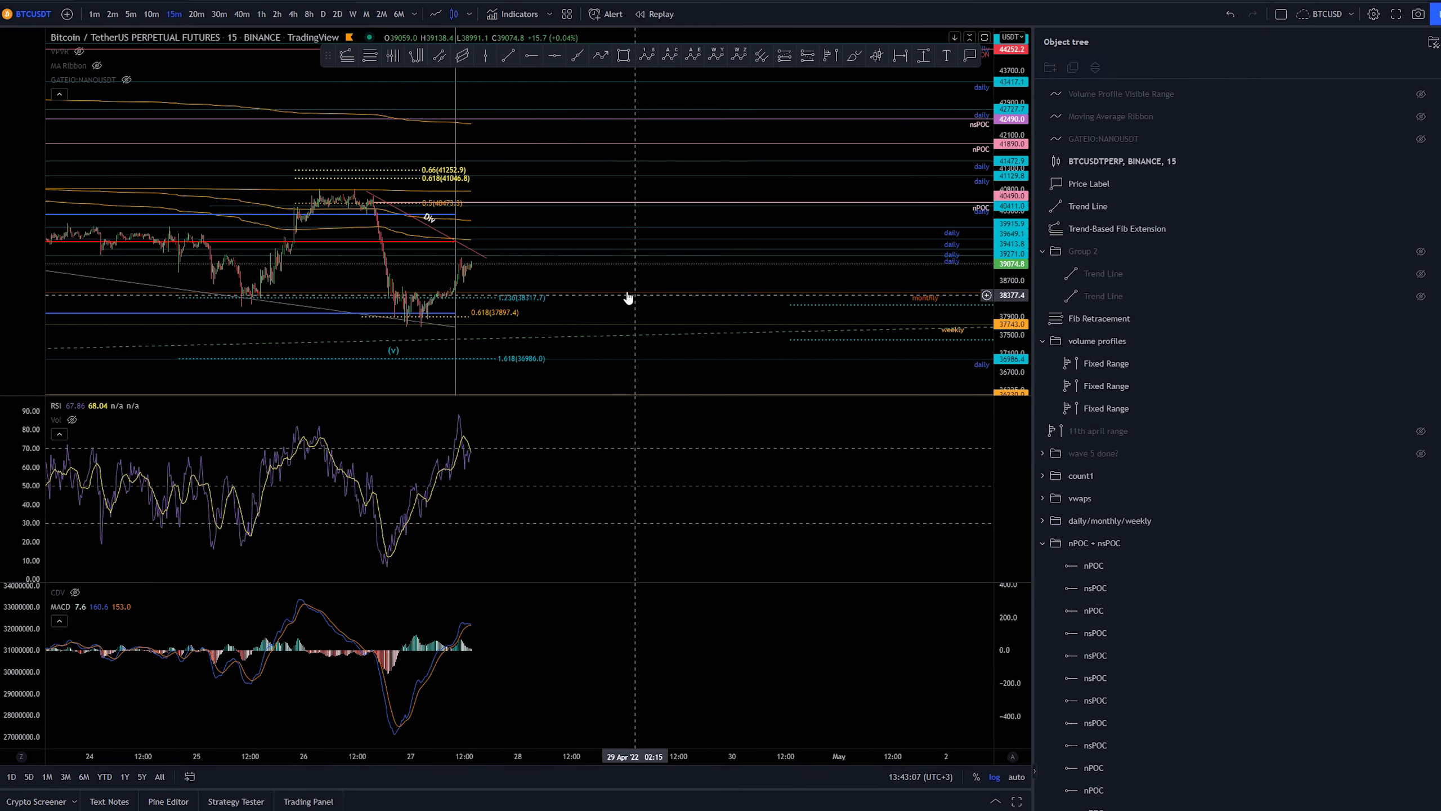
scroll(737, 306, "up", 5)
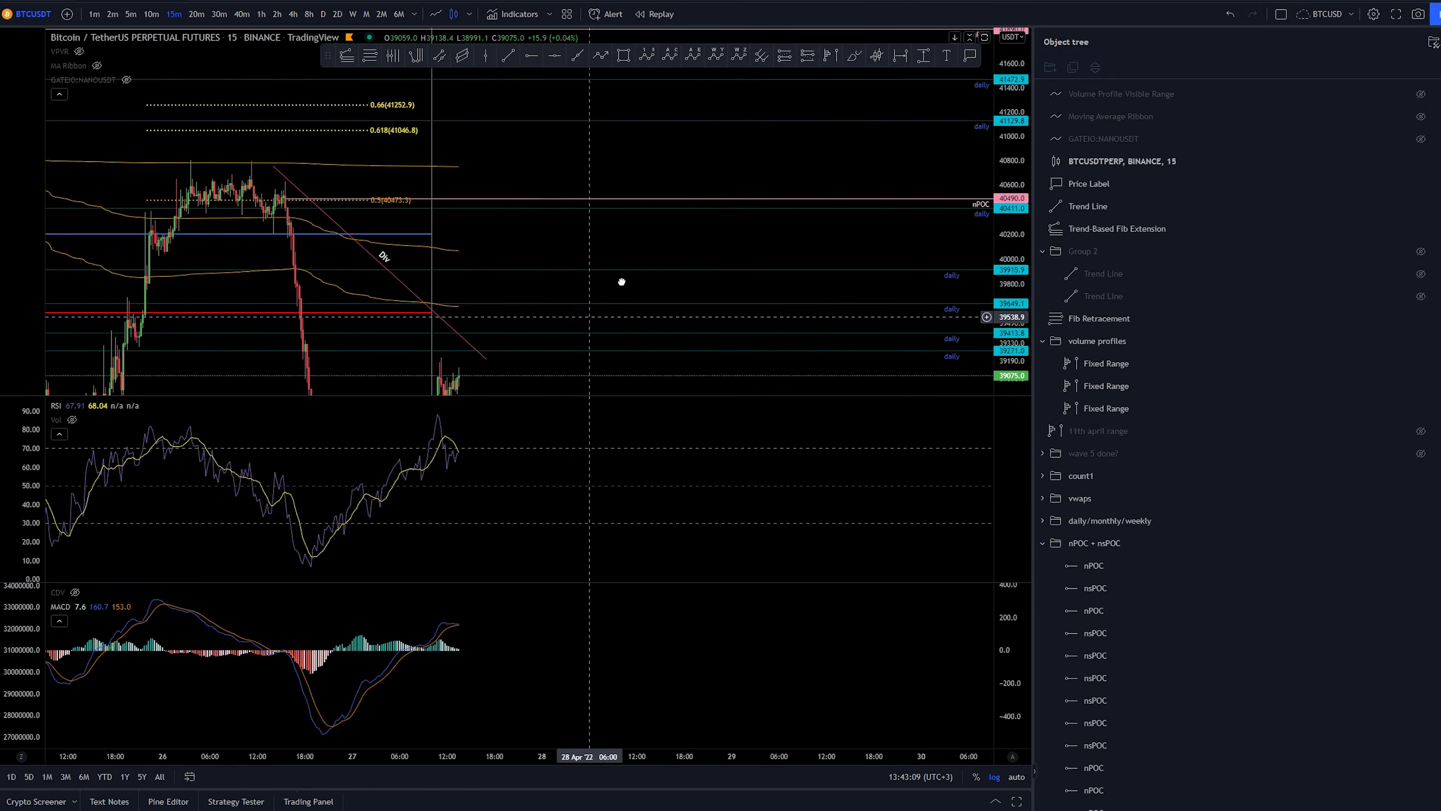
left_click_drag(705, 213, 779, 344)
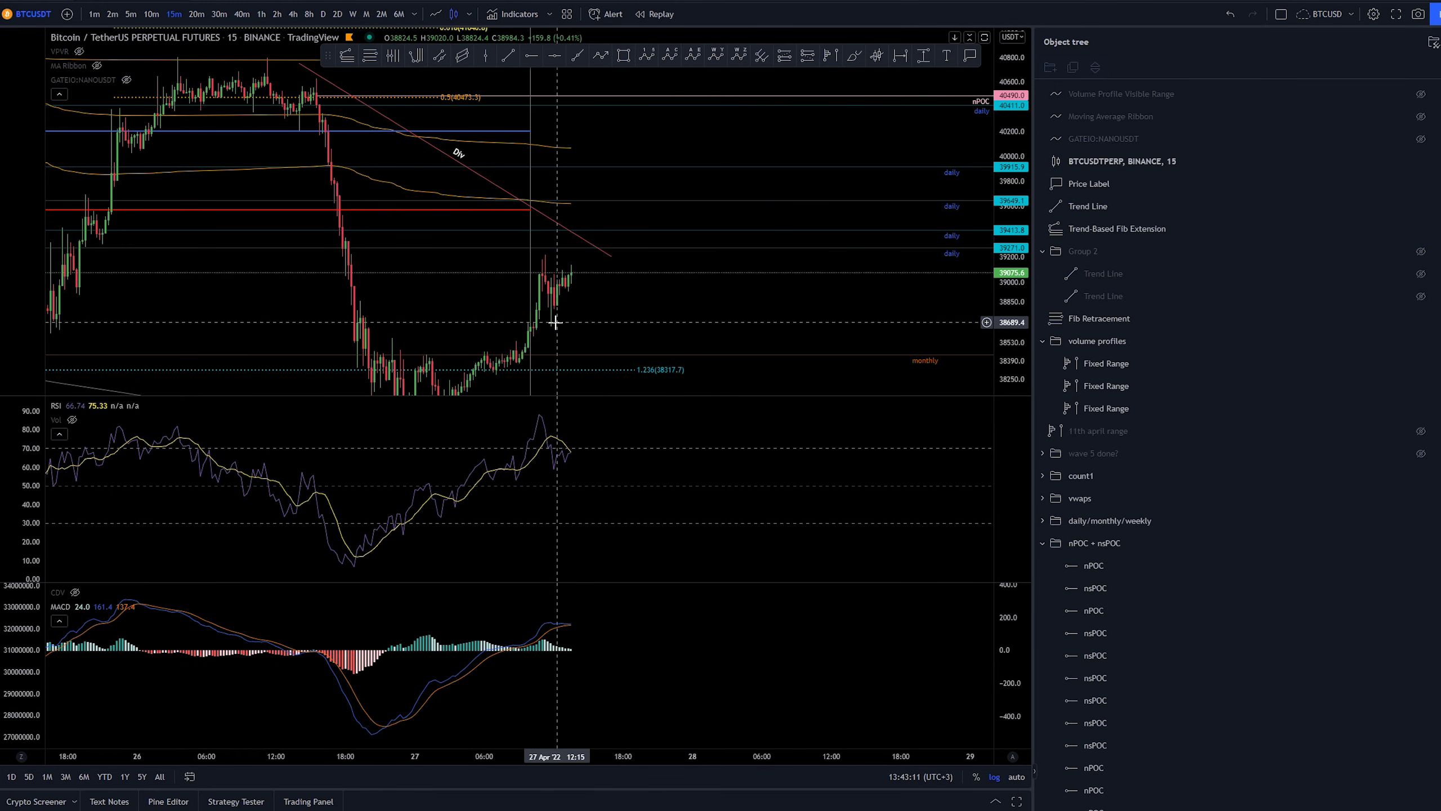
scroll(634, 317, "down", 3)
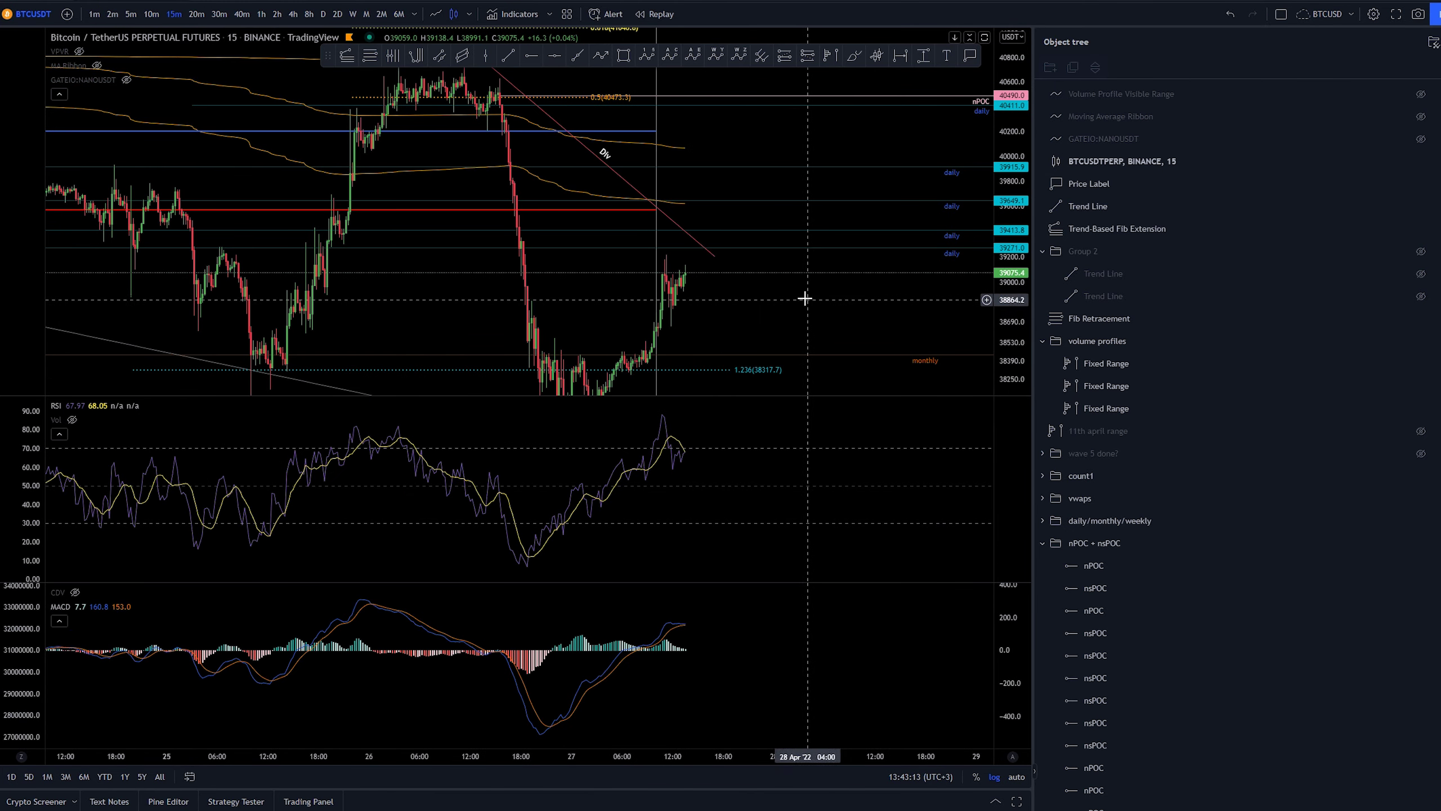
left_click_drag(812, 311, 799, 270)
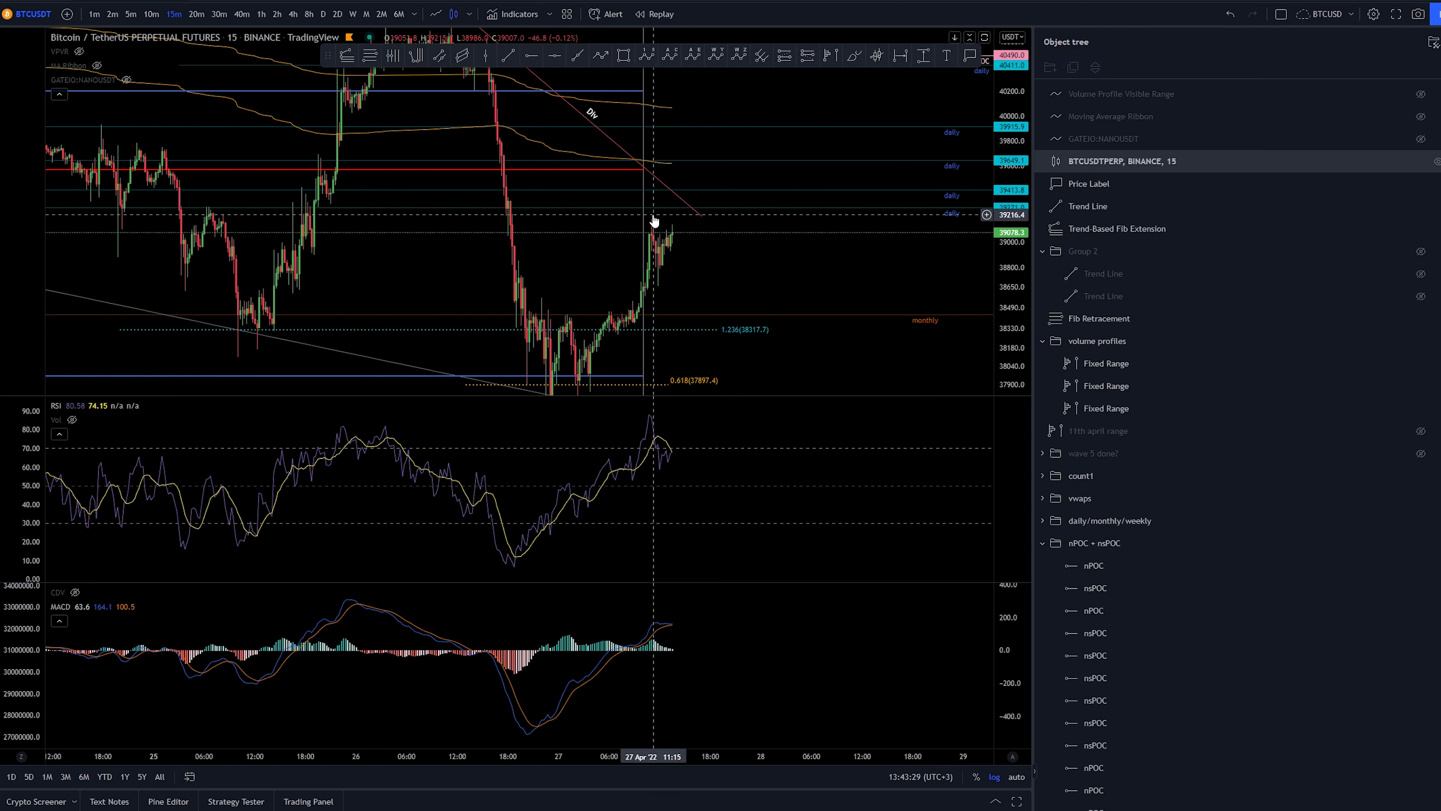
scroll(801, 307, "down", 5)
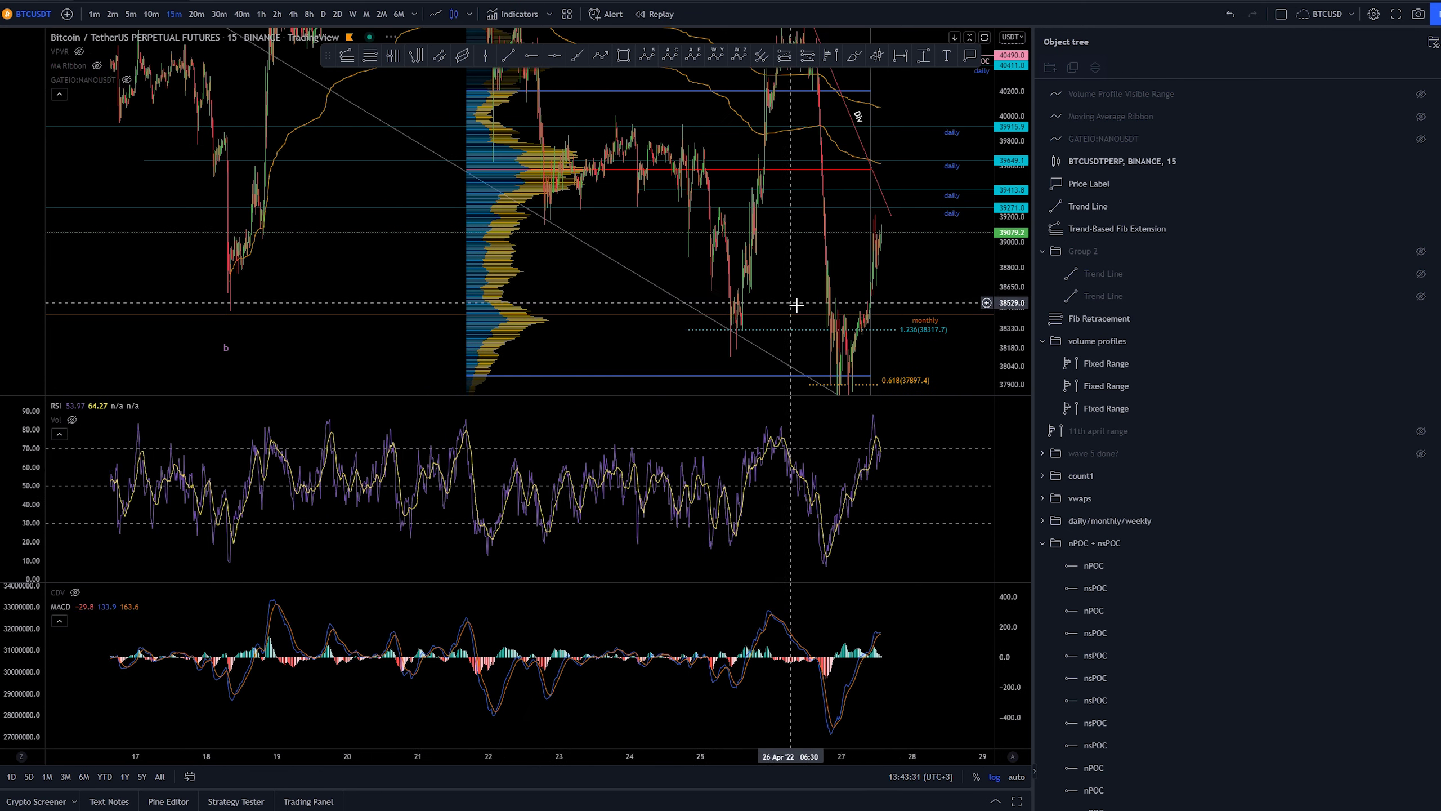
- Hide the volume profiles, vwaps, daily/monthly/weekly and nPOC + nsPOC groups, and collapse the nPOC + nsPOC group
left_click(1421, 342)
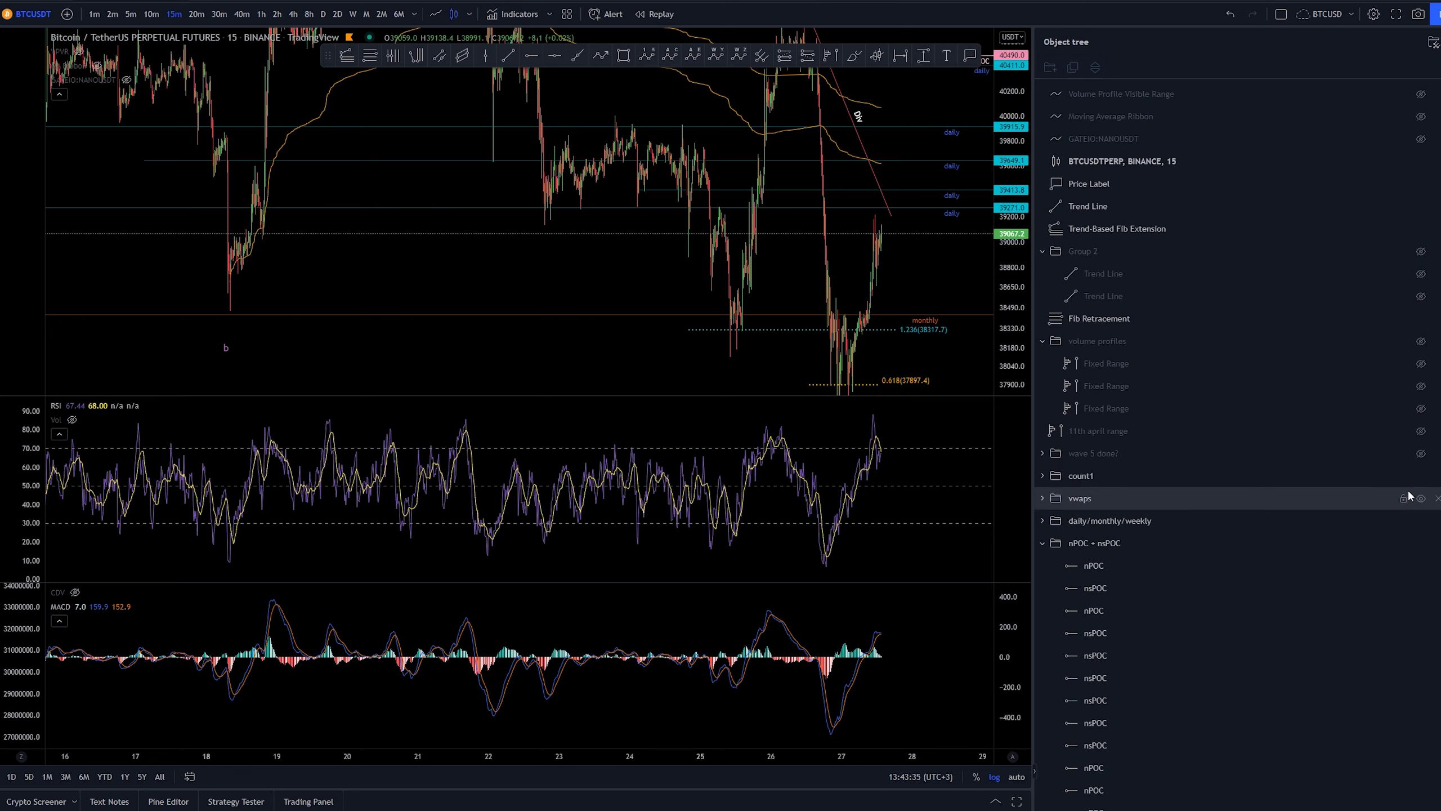
left_click(1422, 497)
left_click(1421, 521)
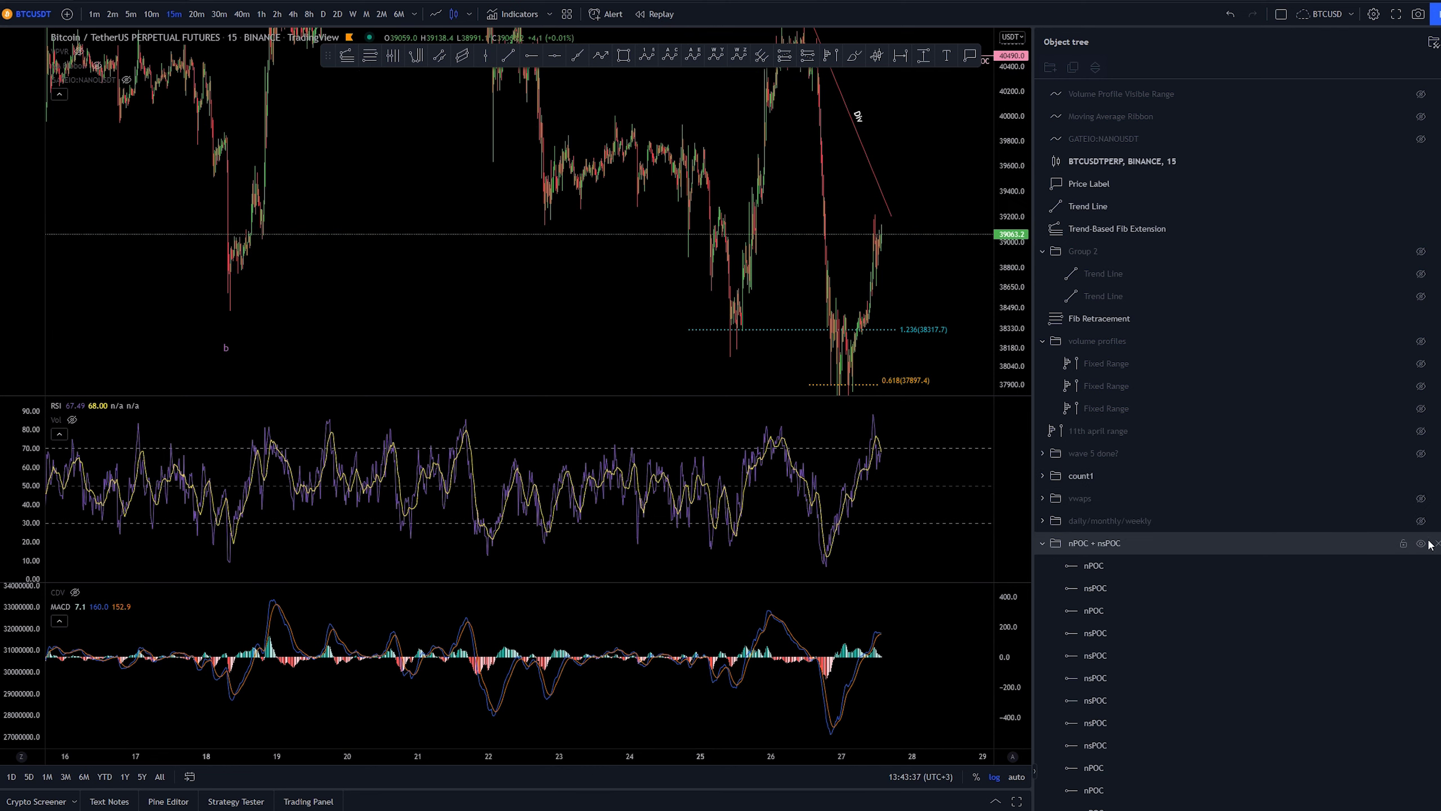
left_click(1422, 543)
left_click(1042, 543)
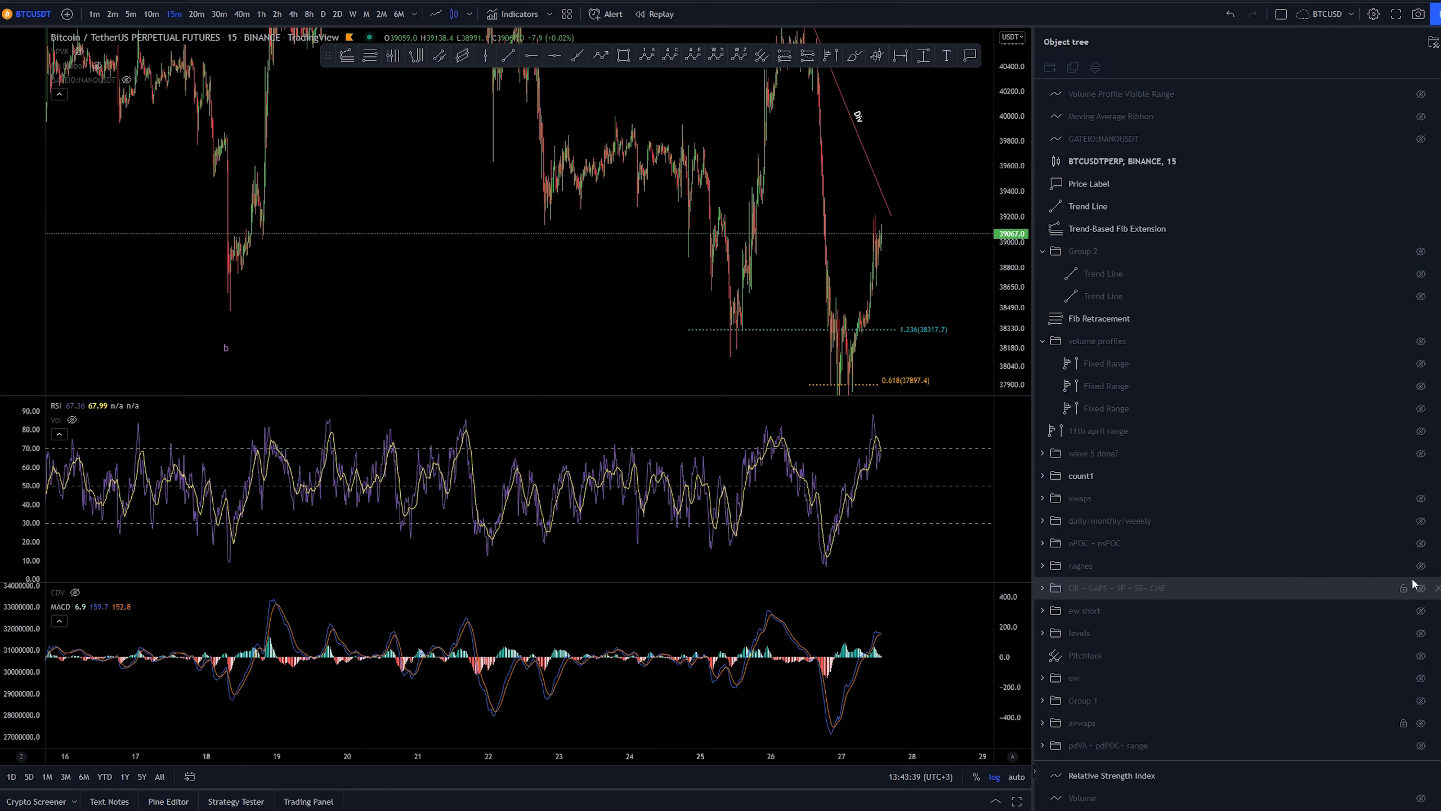
- Maximise the price pane and examine the wave count from wave (i) in early April to wave (v) on 27 April
double_click(936, 281)
left_click_drag(1016, 93, 1009, 660)
scroll(920, 600, "down", 8)
left_click_drag(747, 466, 594, 611)
left_click_drag(1007, 219, 1007, 397)
left_click_drag(937, 301, 930, 322)
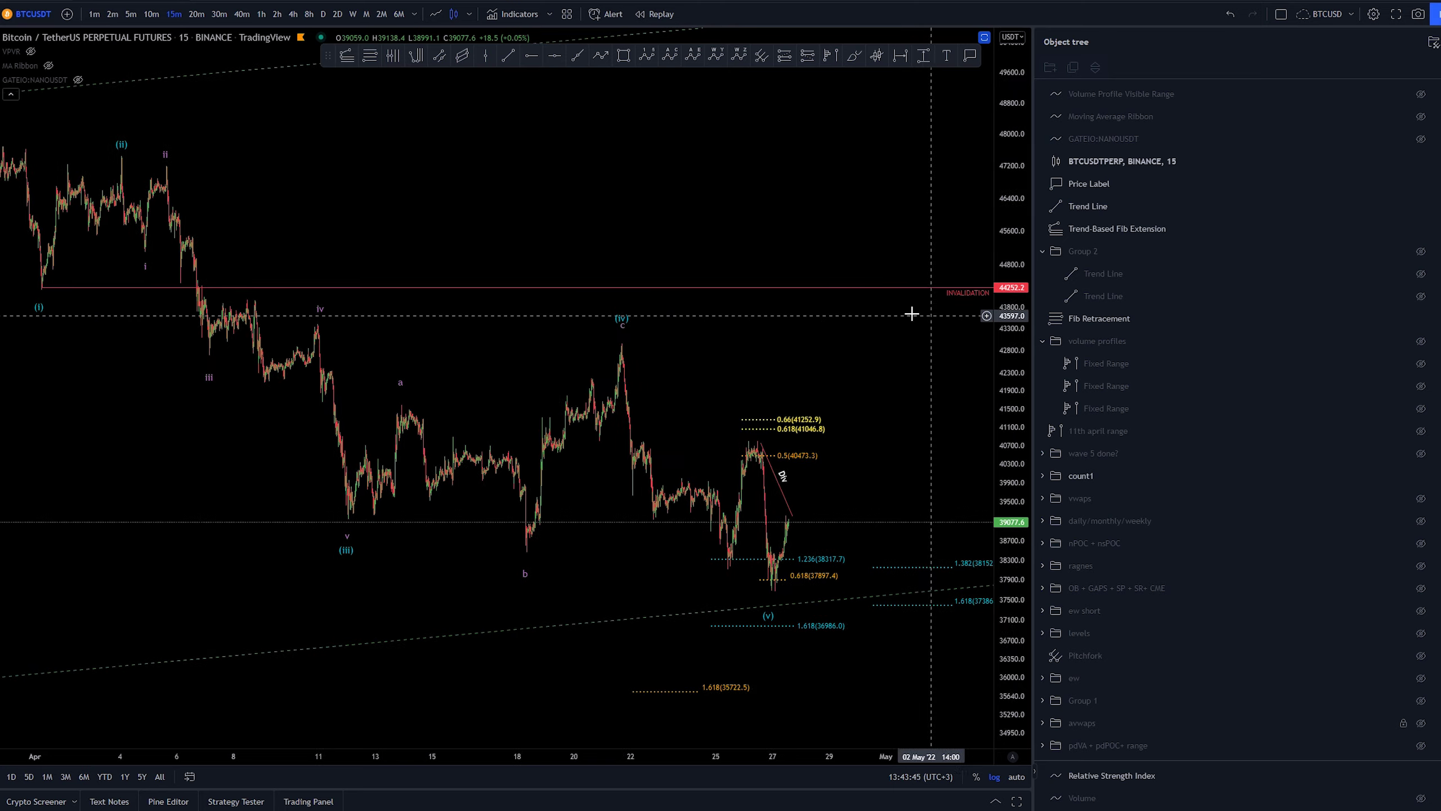
left_click_drag(928, 455, 917, 405)
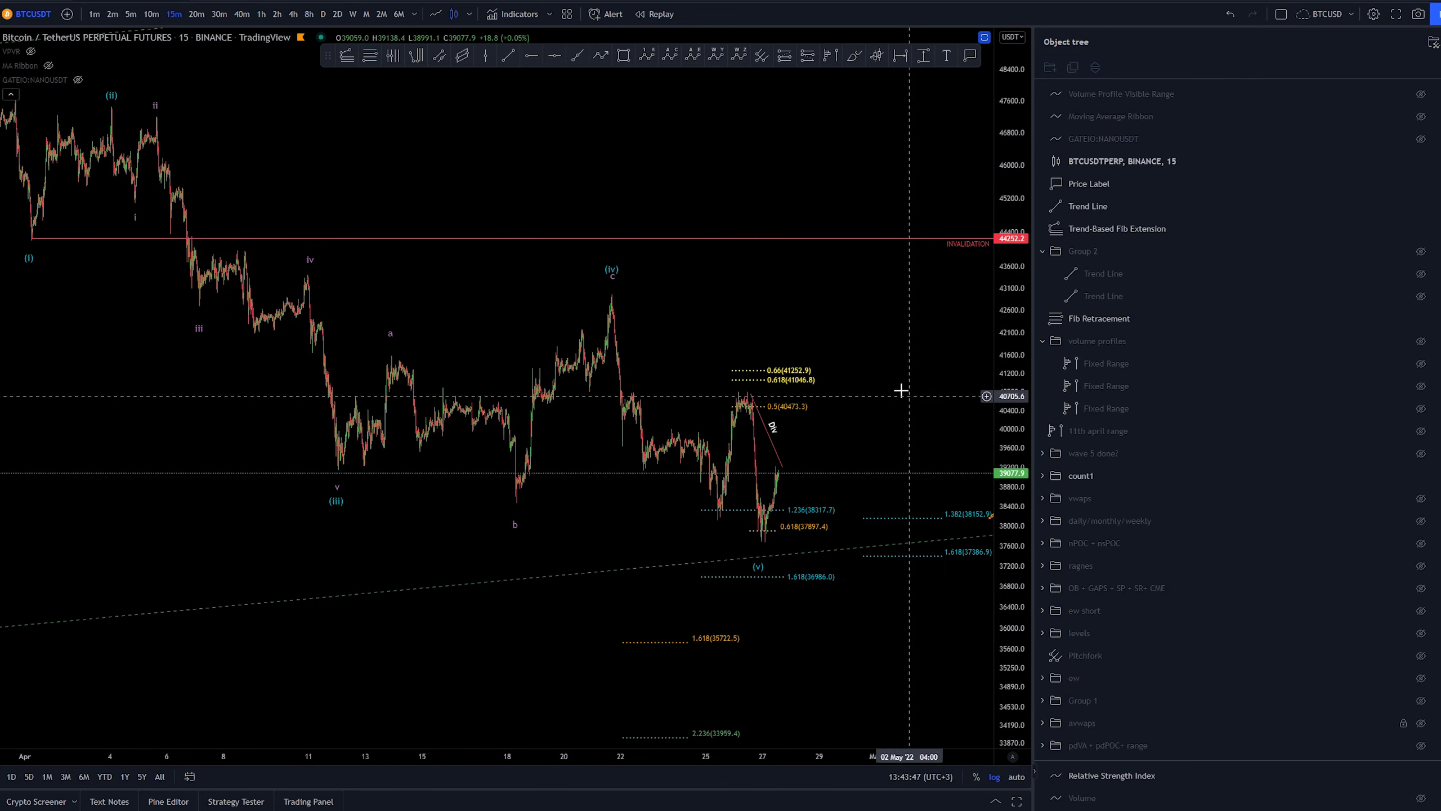
left_click_drag(846, 356, 930, 365)
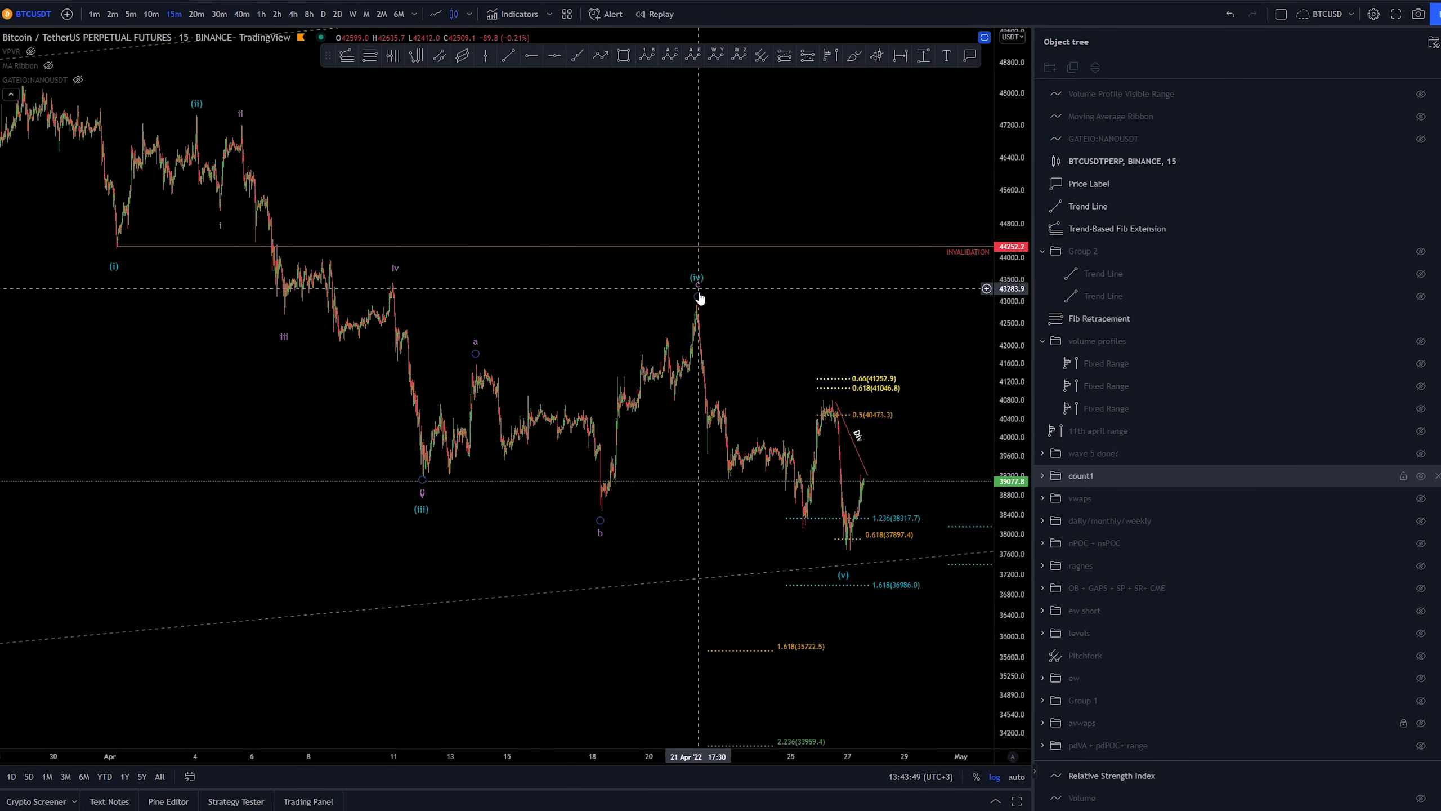
left_click(700, 298)
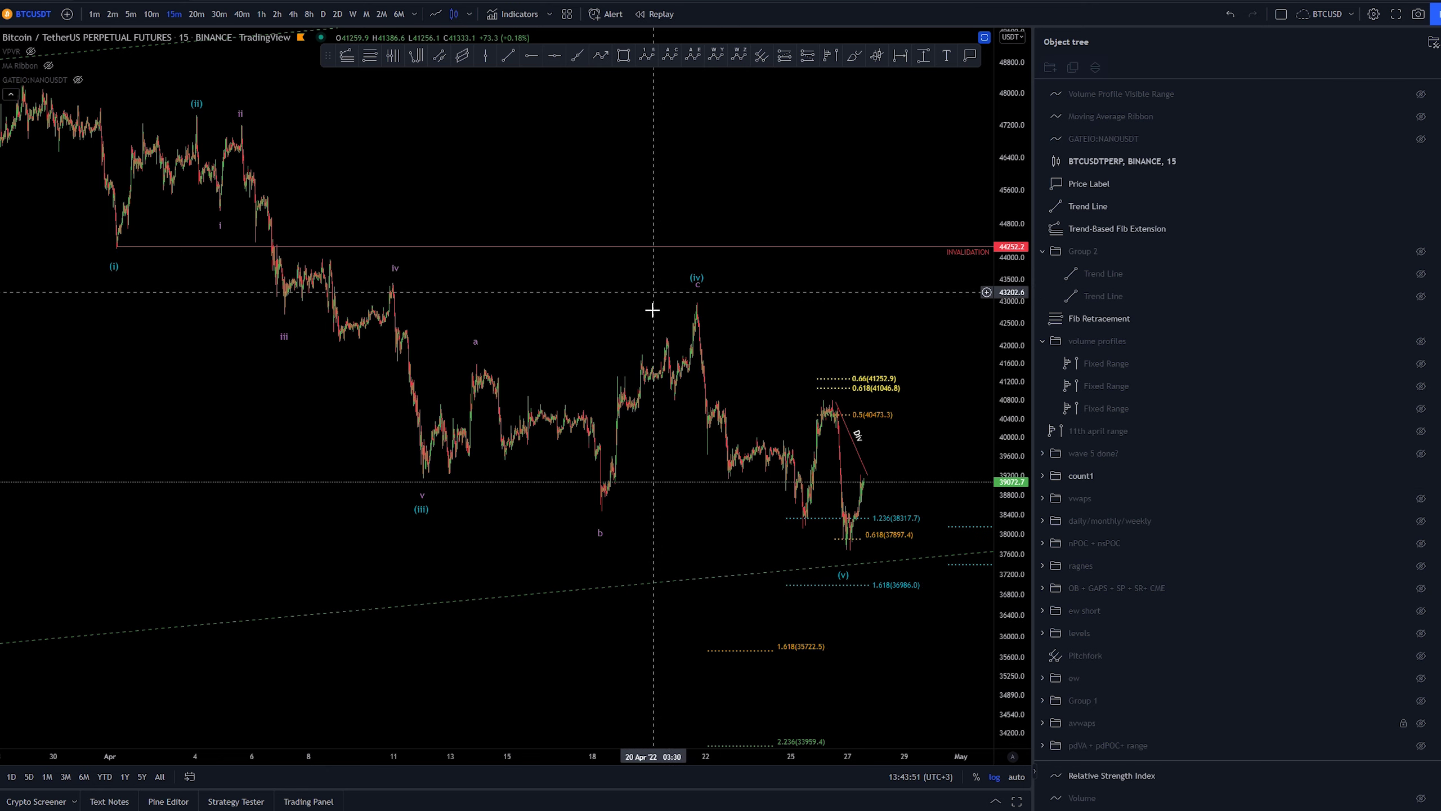
left_click(849, 494)
left_click(886, 456)
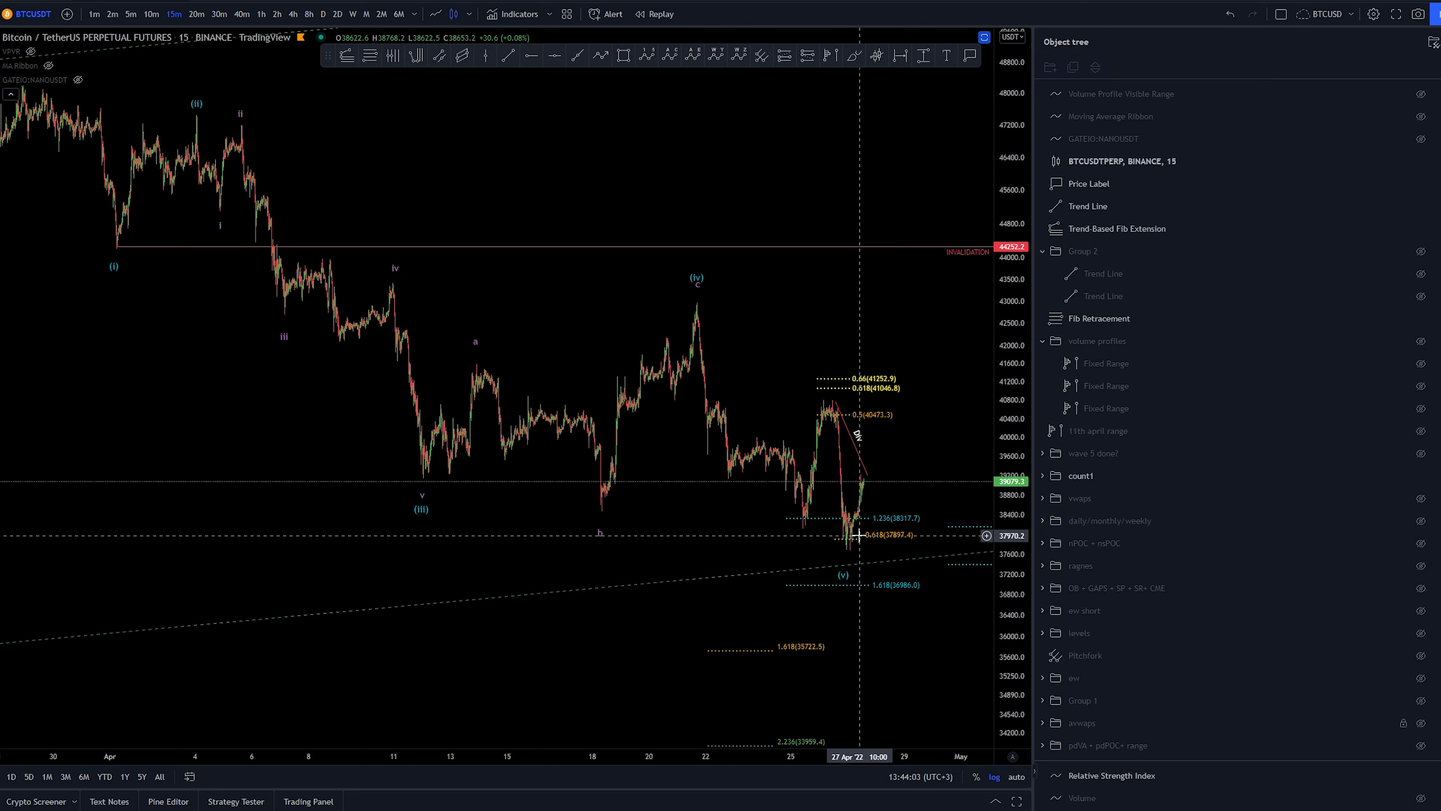
- Show the Group 2 trend lines and anchor the lower line's start at the wave (iii) low
left_click(1420, 252)
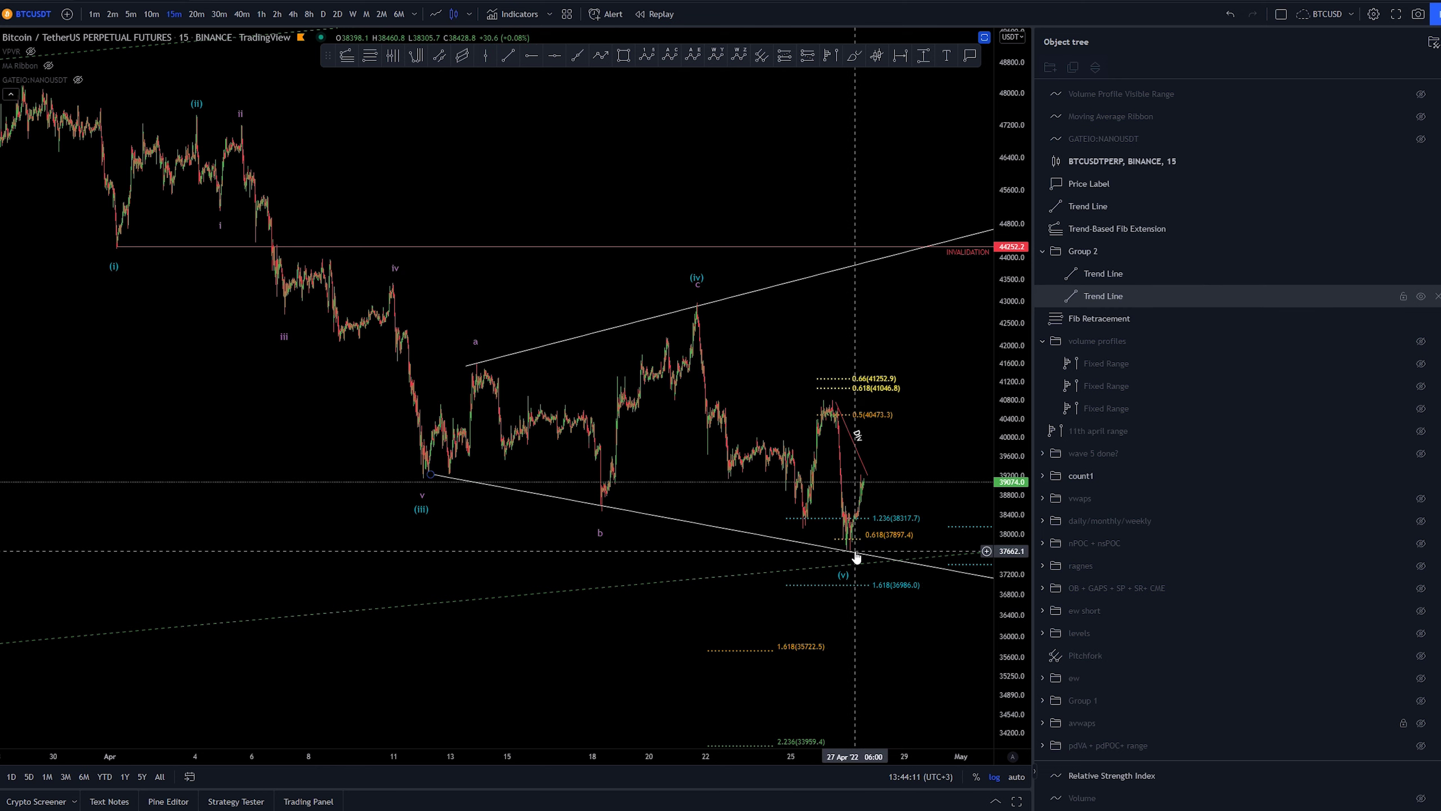
left_click_drag(429, 475, 424, 482)
left_click(903, 323)
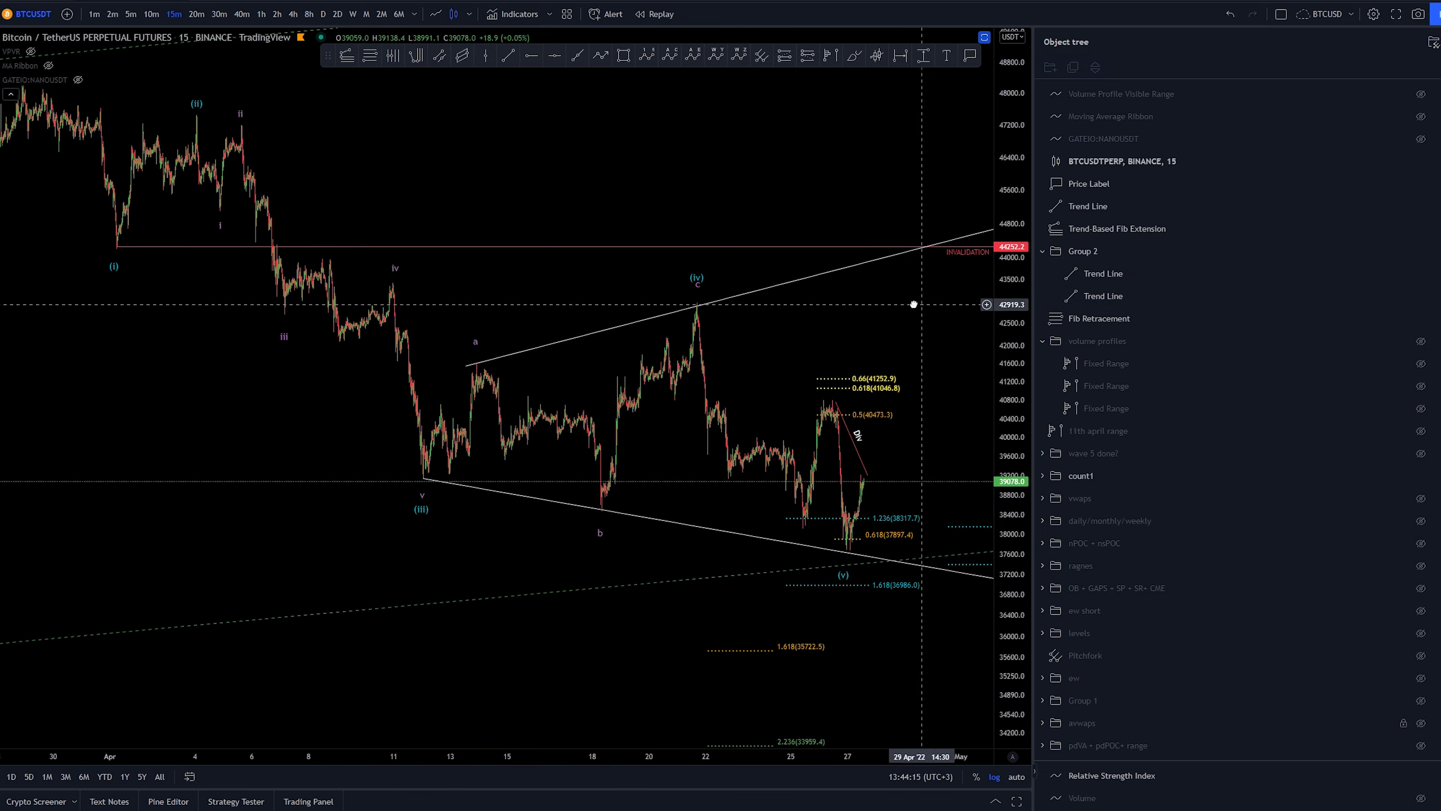
- Switch the chart to the 1-hour timeframe with the full wave count in view
left_click_drag(908, 306, 848, 341)
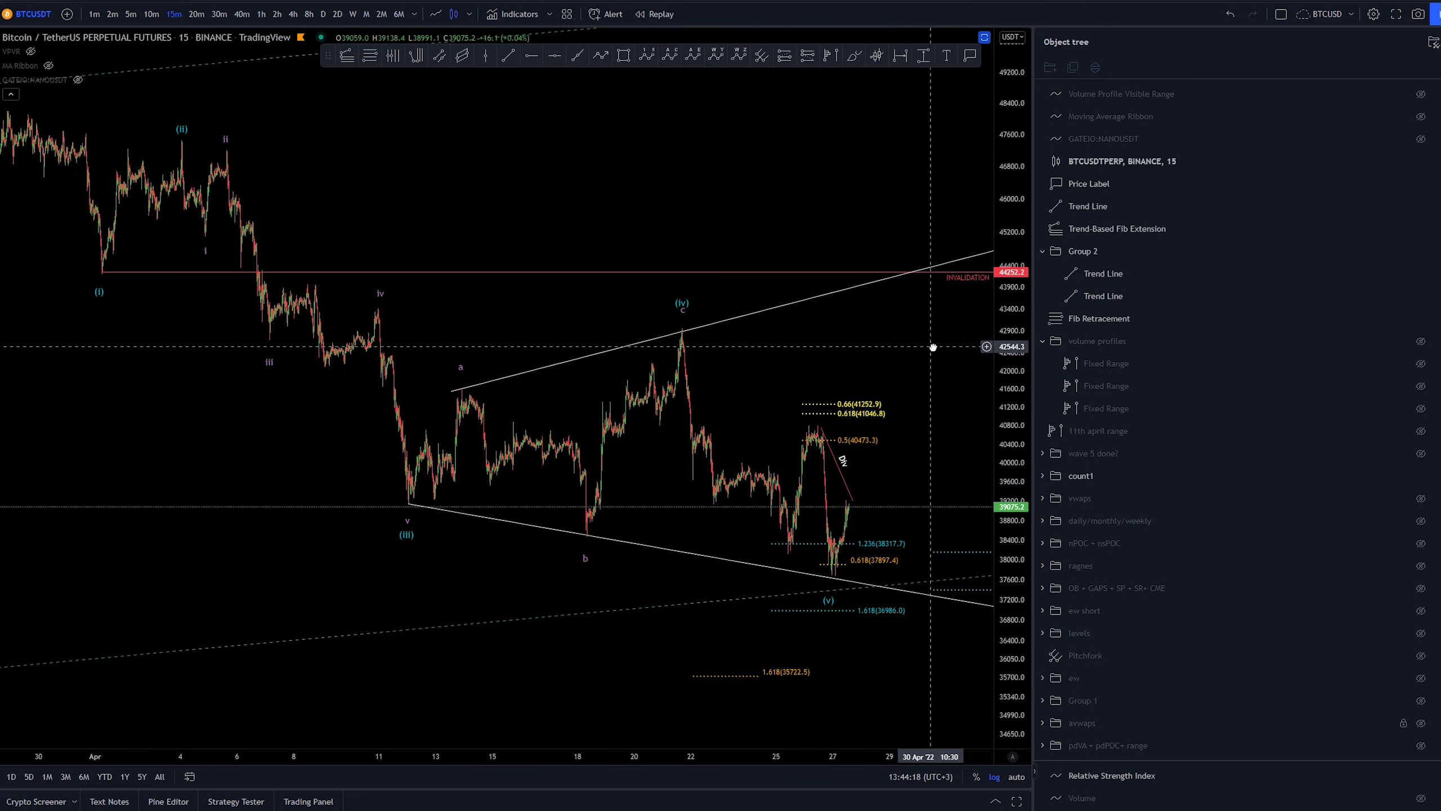
left_click(261, 13)
left_click_drag(831, 199, 553, 187)
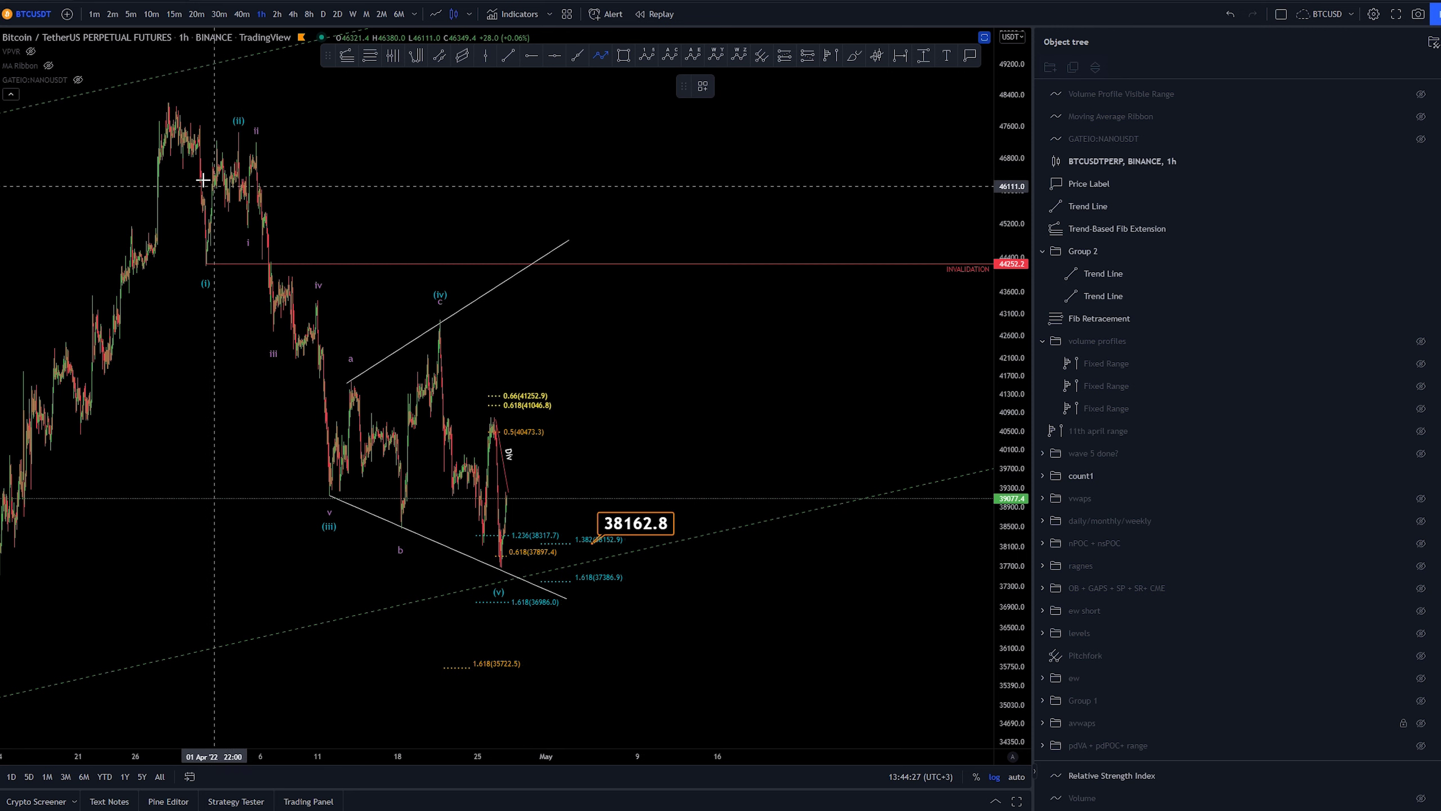
- Draw a path from the 30 March high through waves (i), (ii), (iii), a, b, (iv) and (v), up to about 41090 and down to about 35300
left_click(191, 101)
left_click(224, 265)
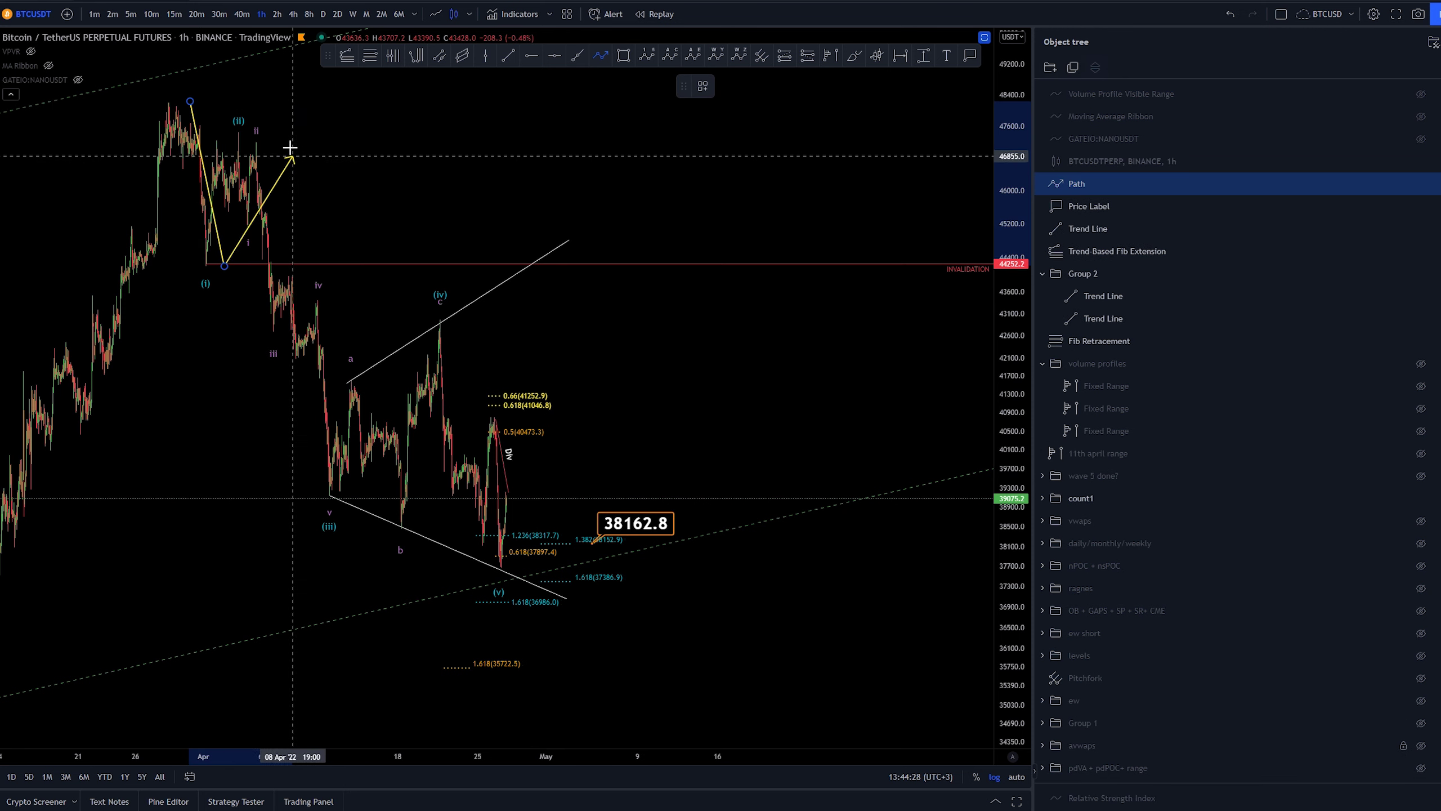
left_click(240, 132)
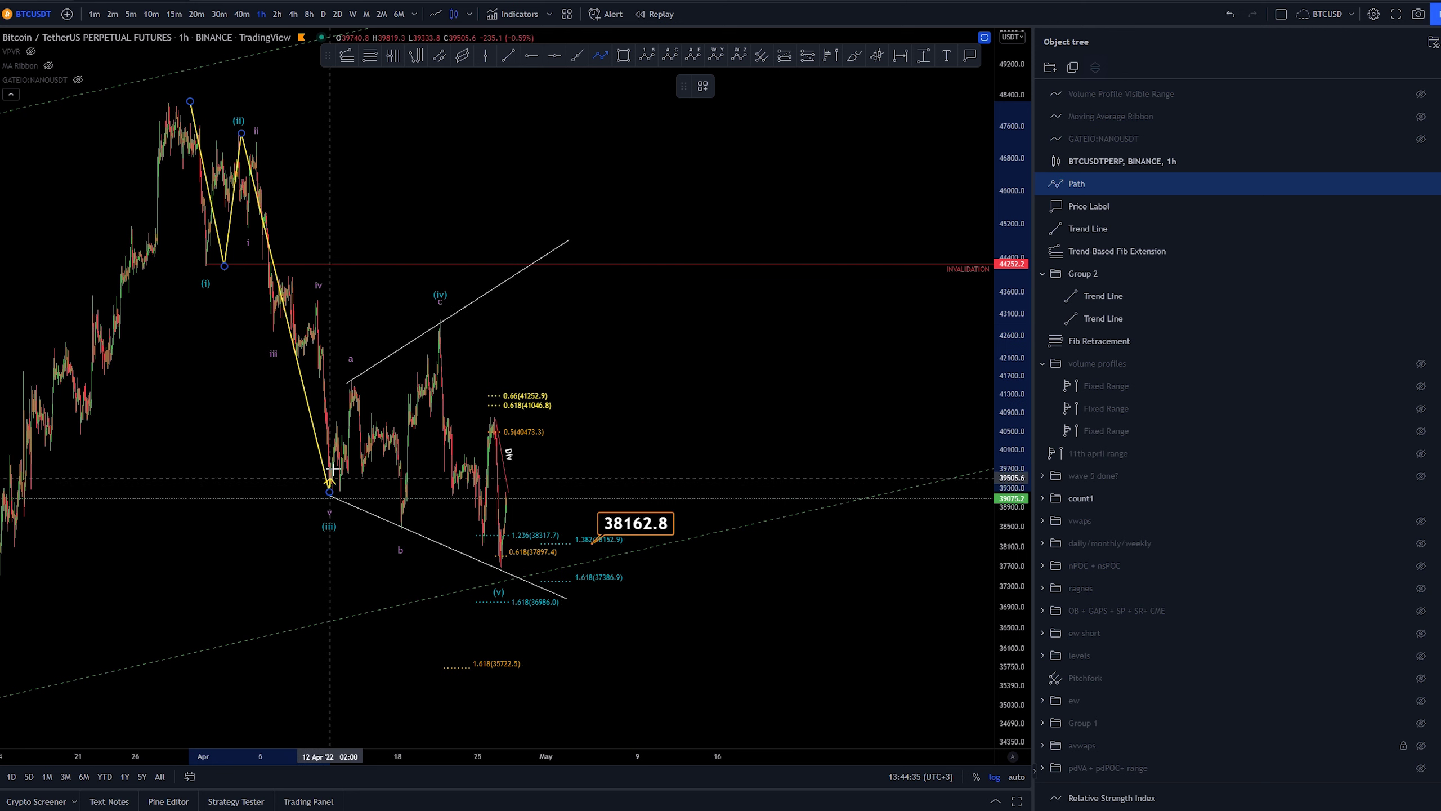
left_click(330, 488)
left_click(399, 530)
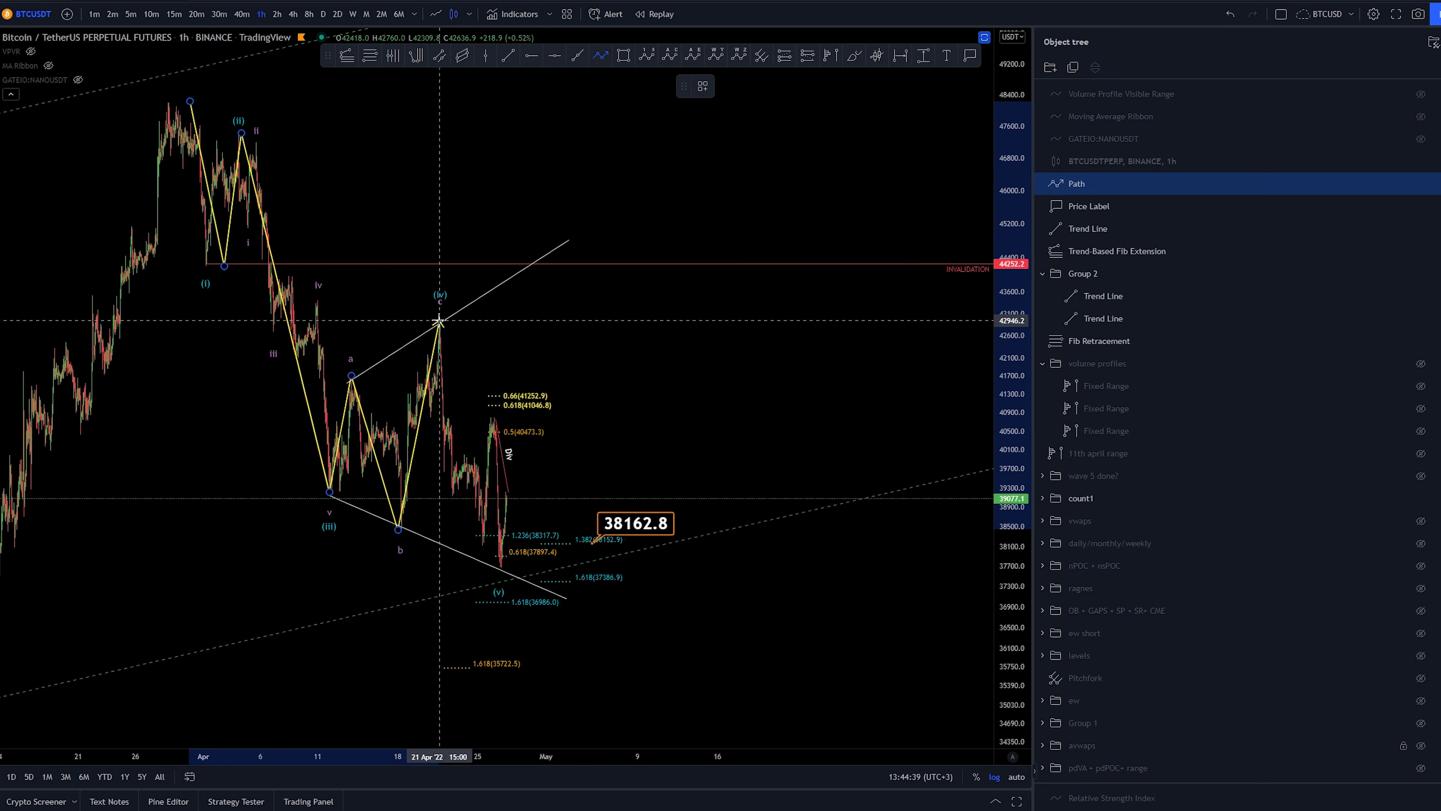
left_click(439, 328)
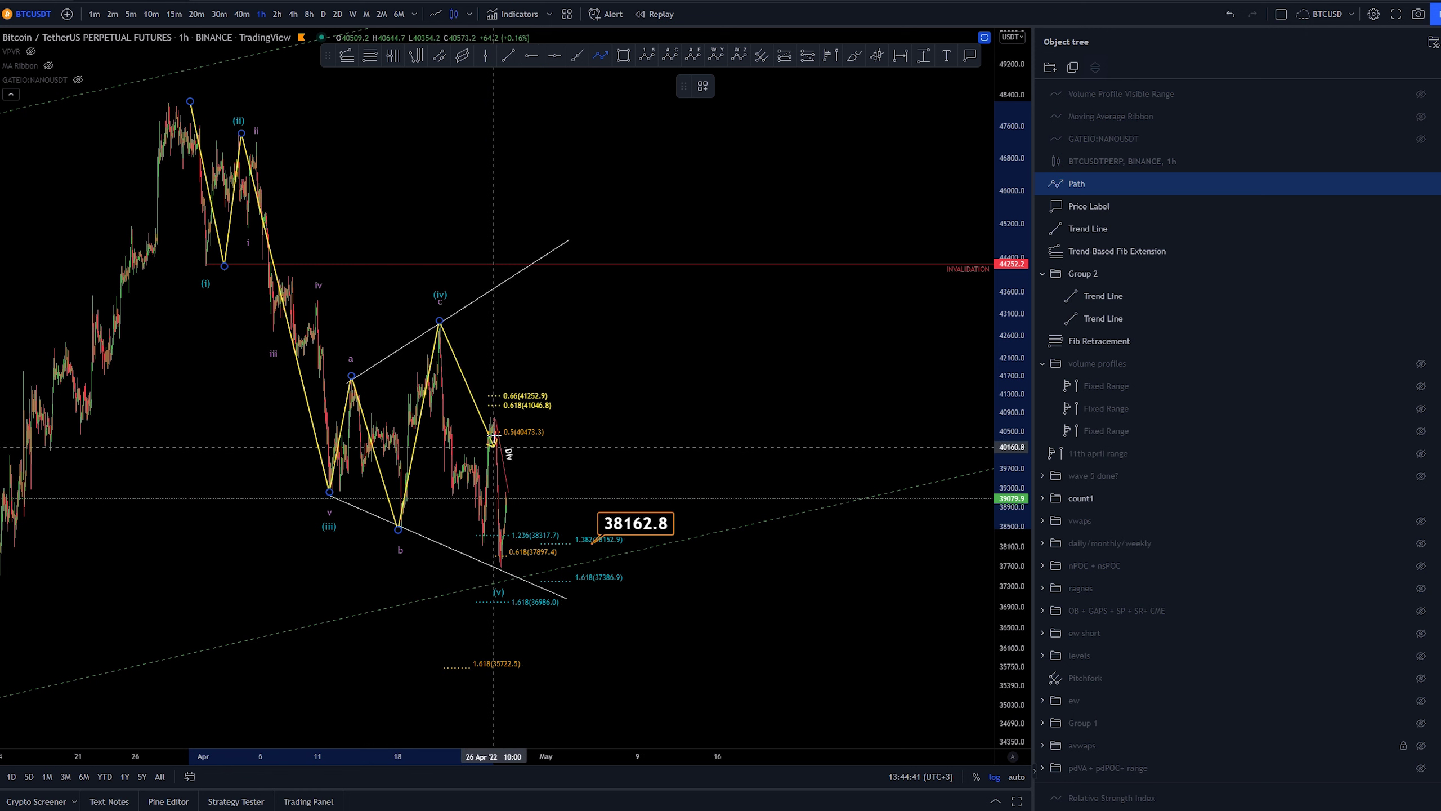
left_click(498, 567)
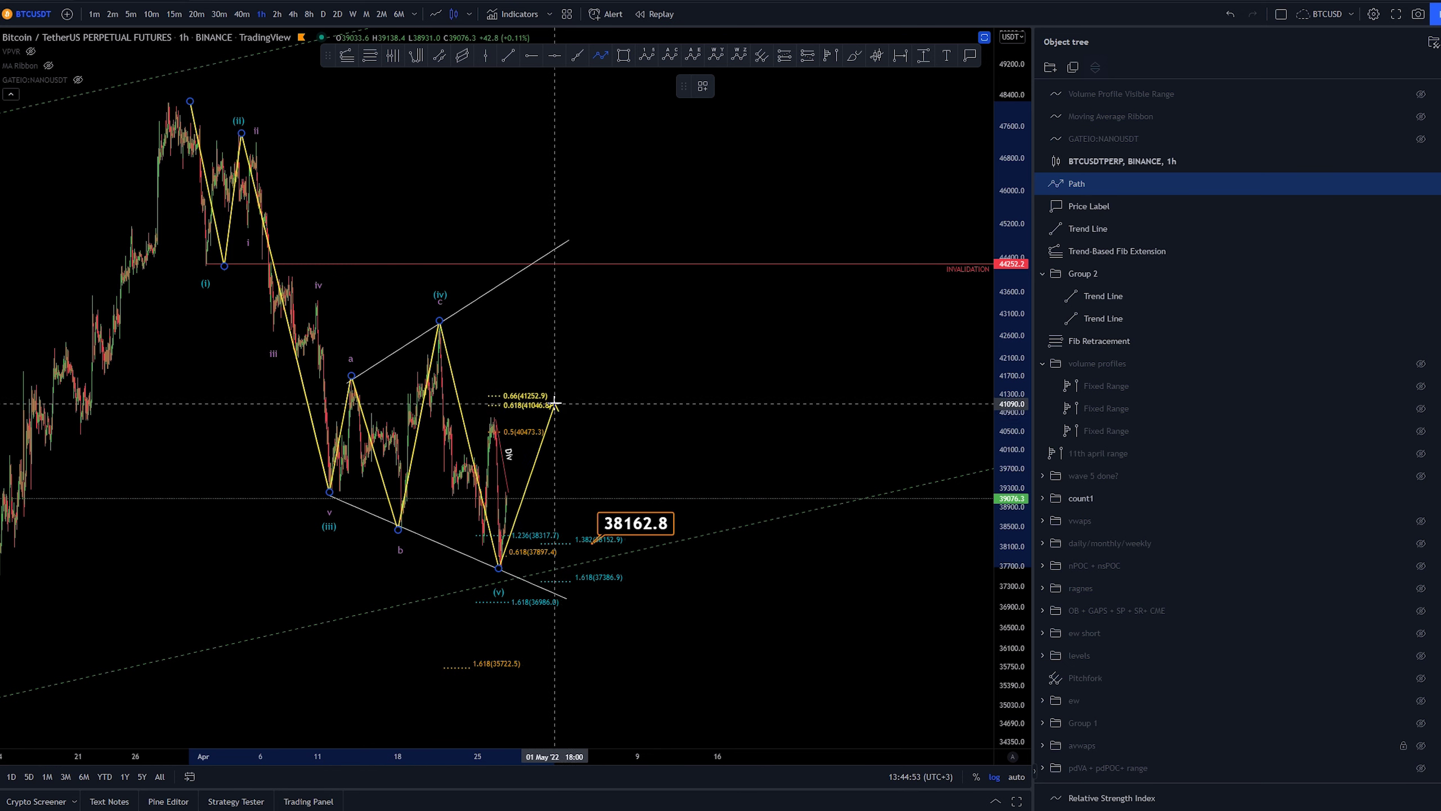
double_click(634, 688)
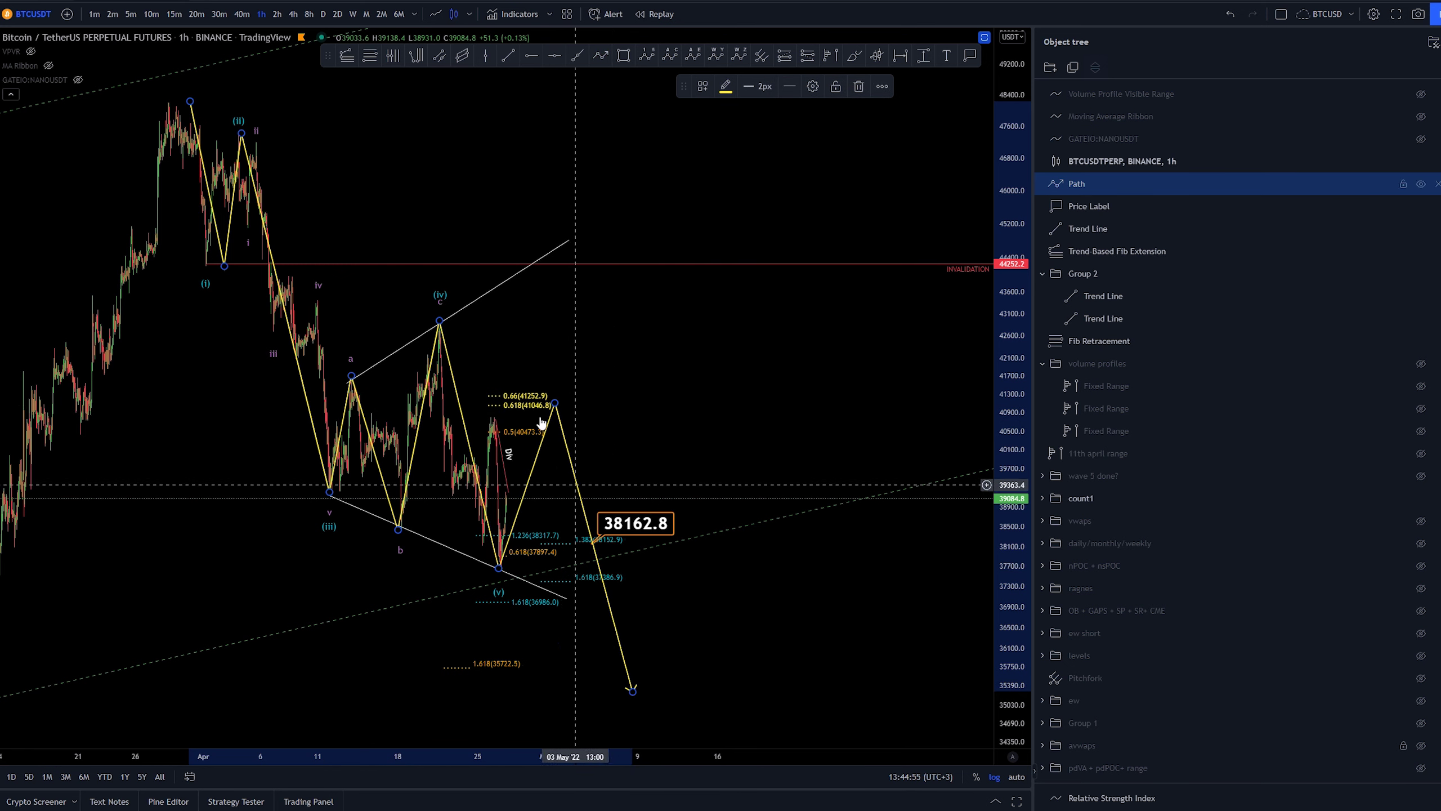
- Place an Elliott double combo wave with 0 at 48483, W at 38812.3, X at 43816.1 and Y at 34955.6
left_click(717, 167)
left_click(185, 91)
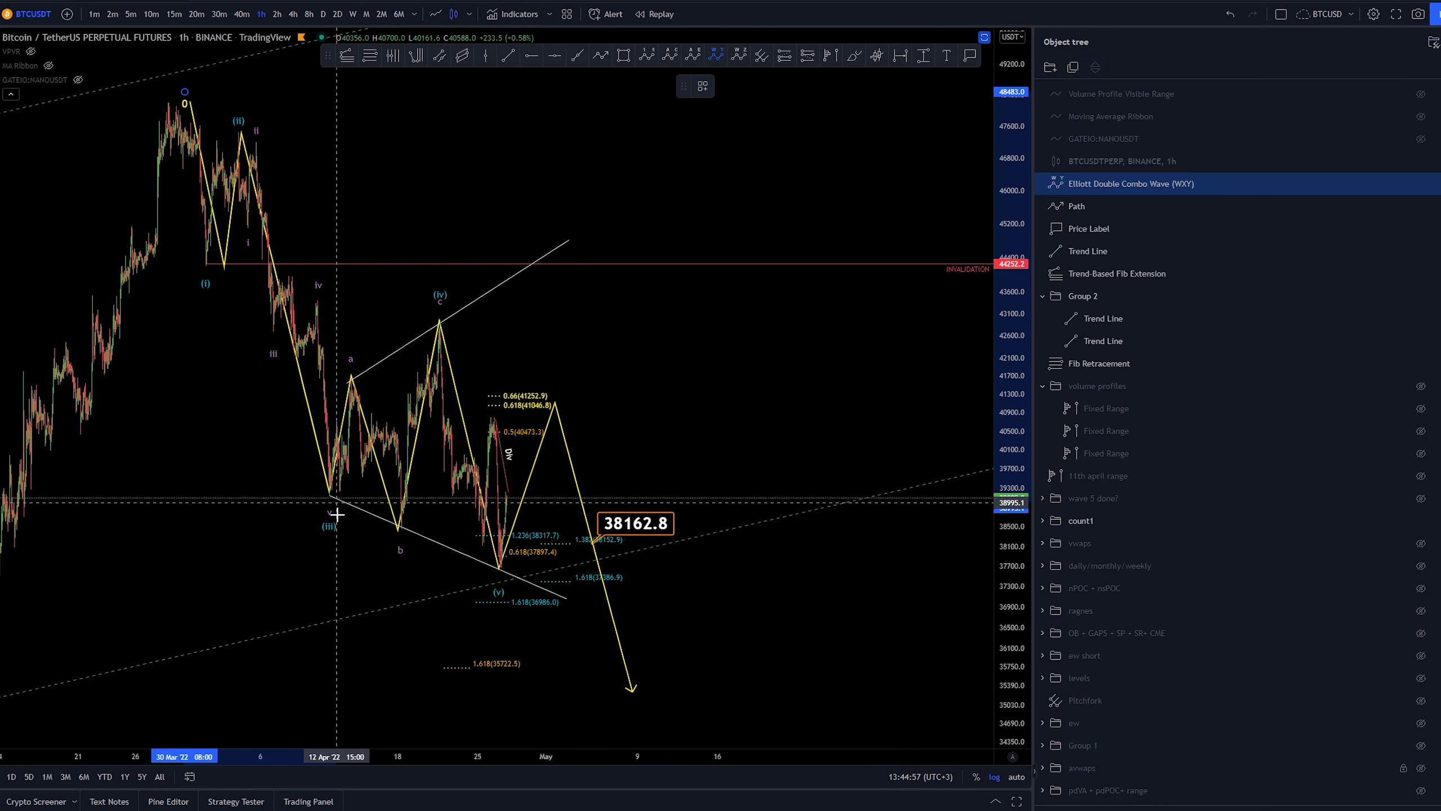
left_click(320, 511)
left_click(440, 283)
left_click(639, 709)
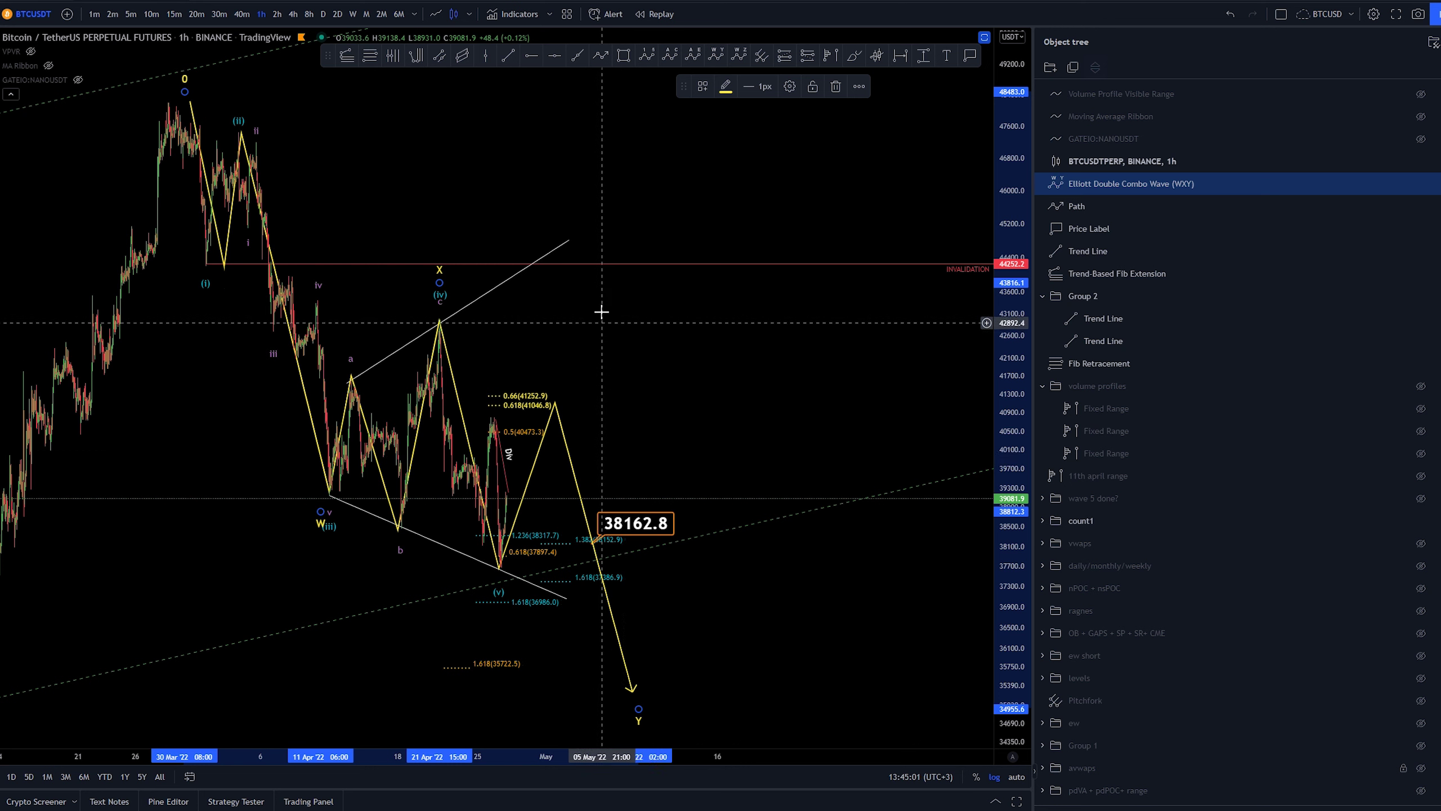
- Delete the yellow path drawn through the wave points
left_click(567, 437)
left_click(562, 437)
key("Delete")
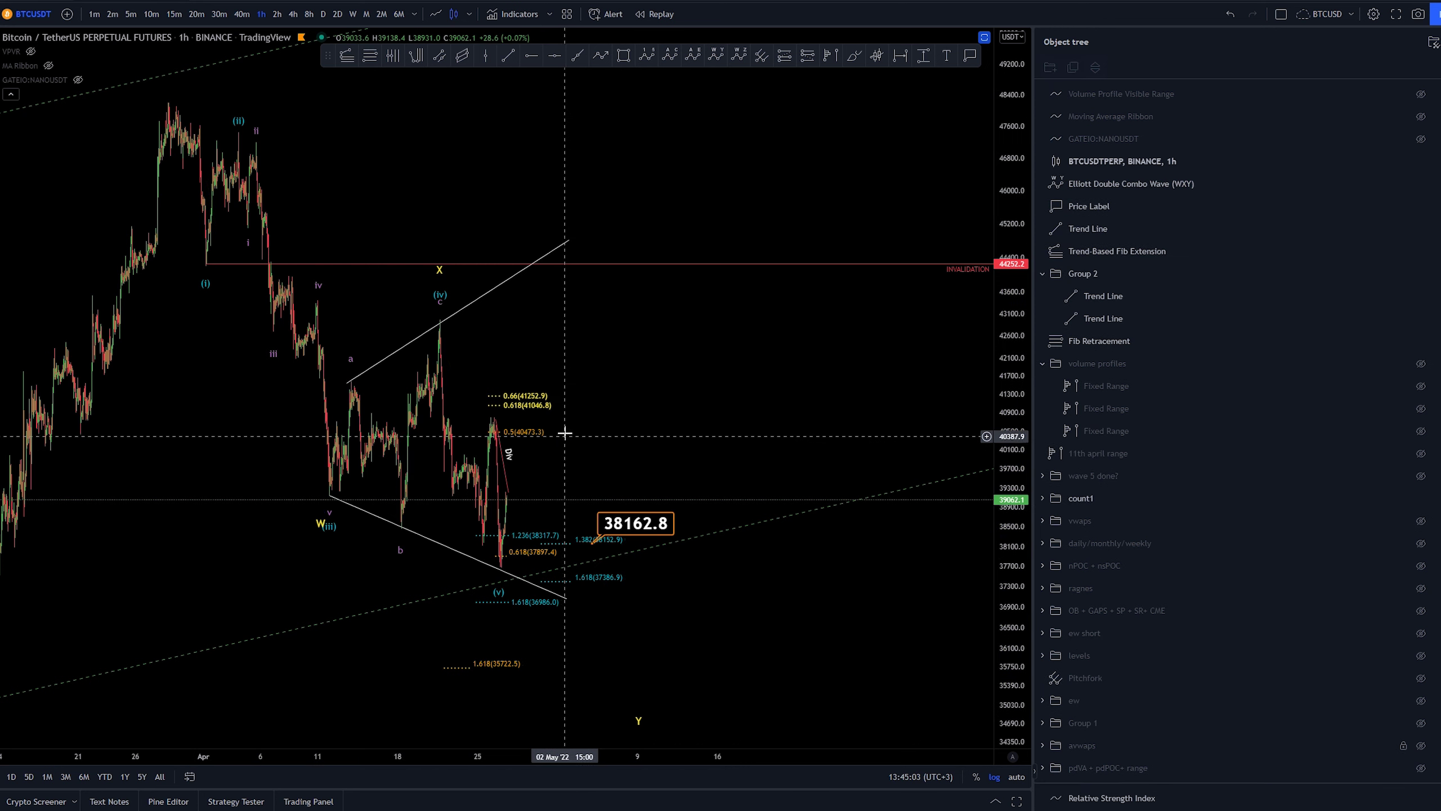
- Draw a path from the W low through a, b, c and the (v) low, ending up at about 44050
left_click(600, 55)
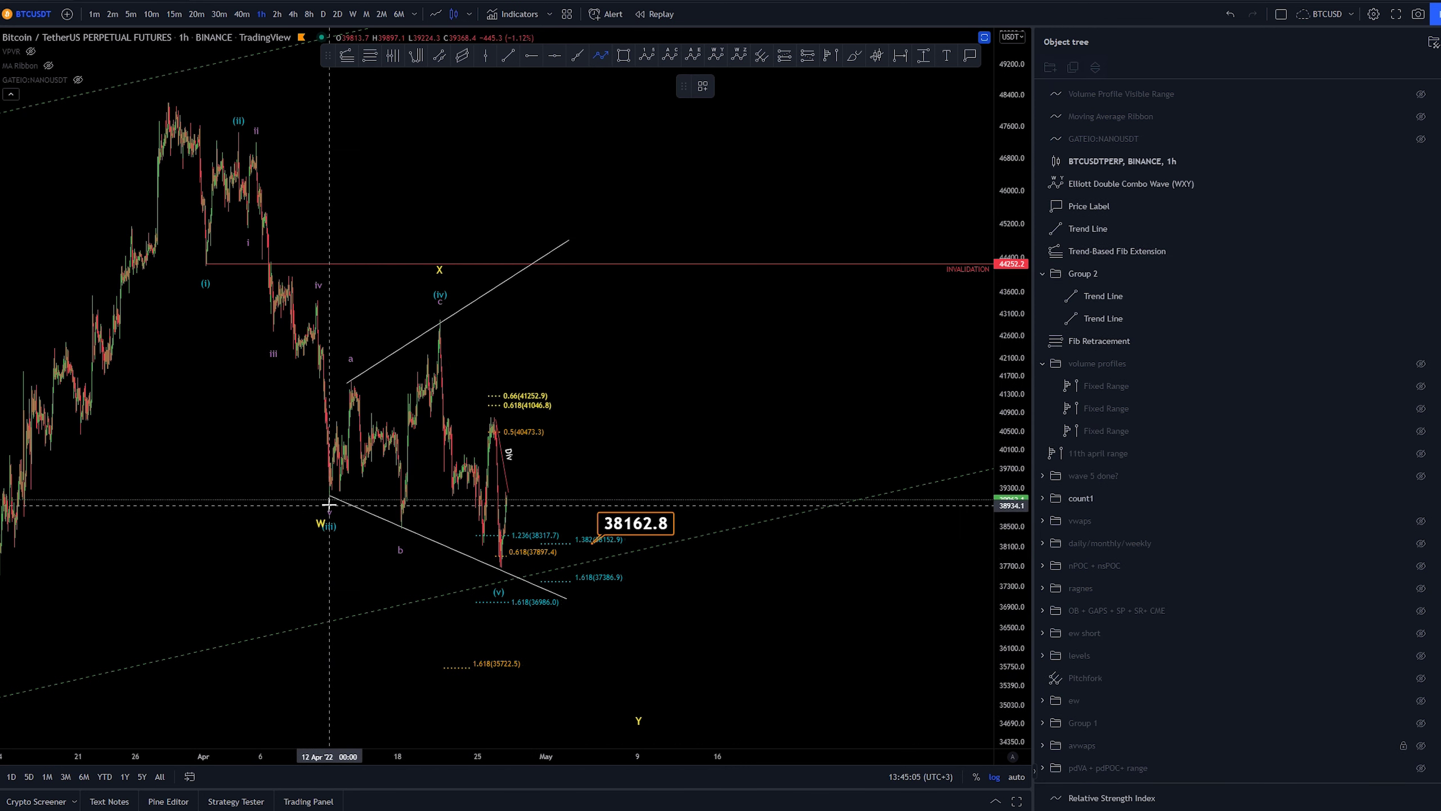
left_click(329, 499)
left_click(352, 387)
left_click(399, 526)
left_click(438, 320)
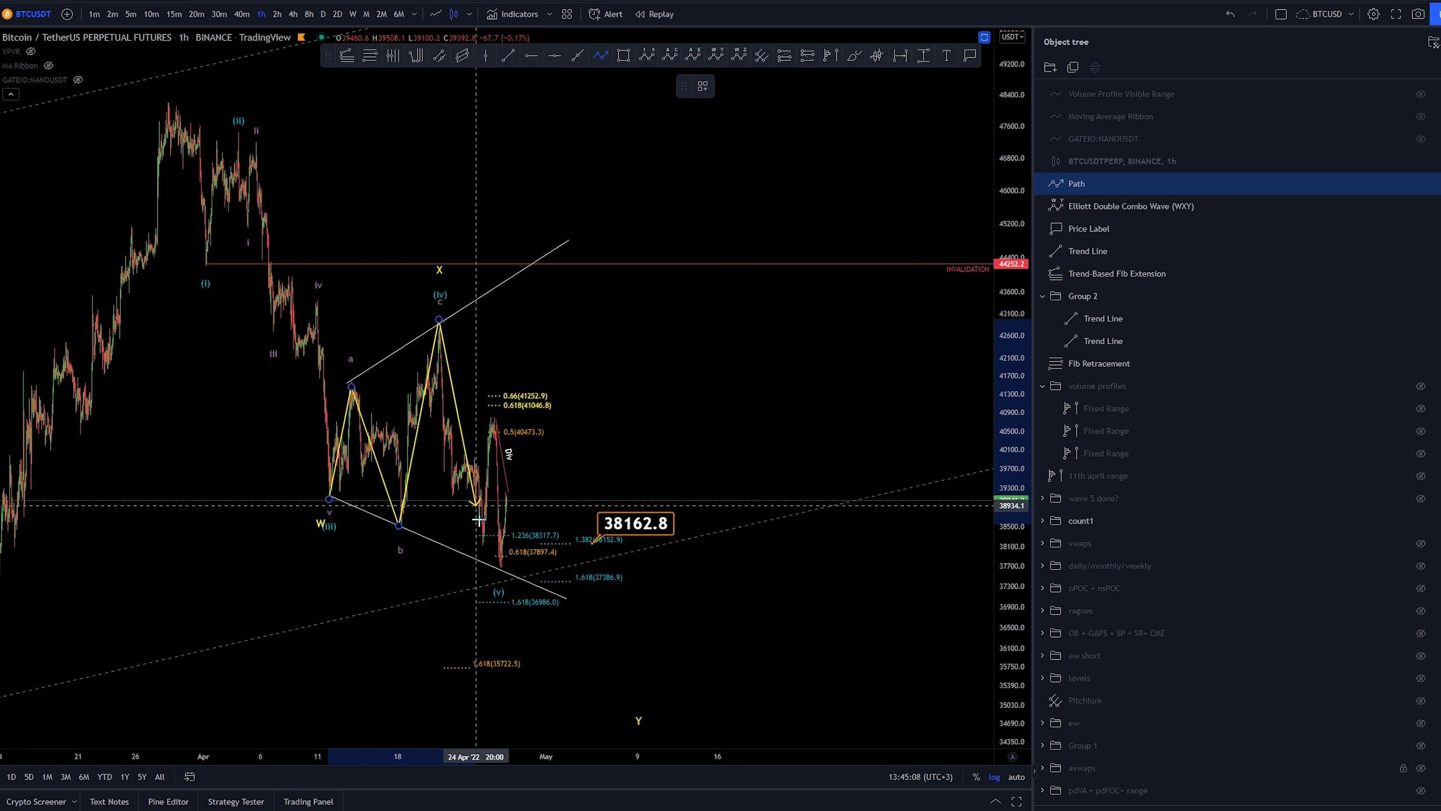
left_click(501, 567)
double_click(529, 275)
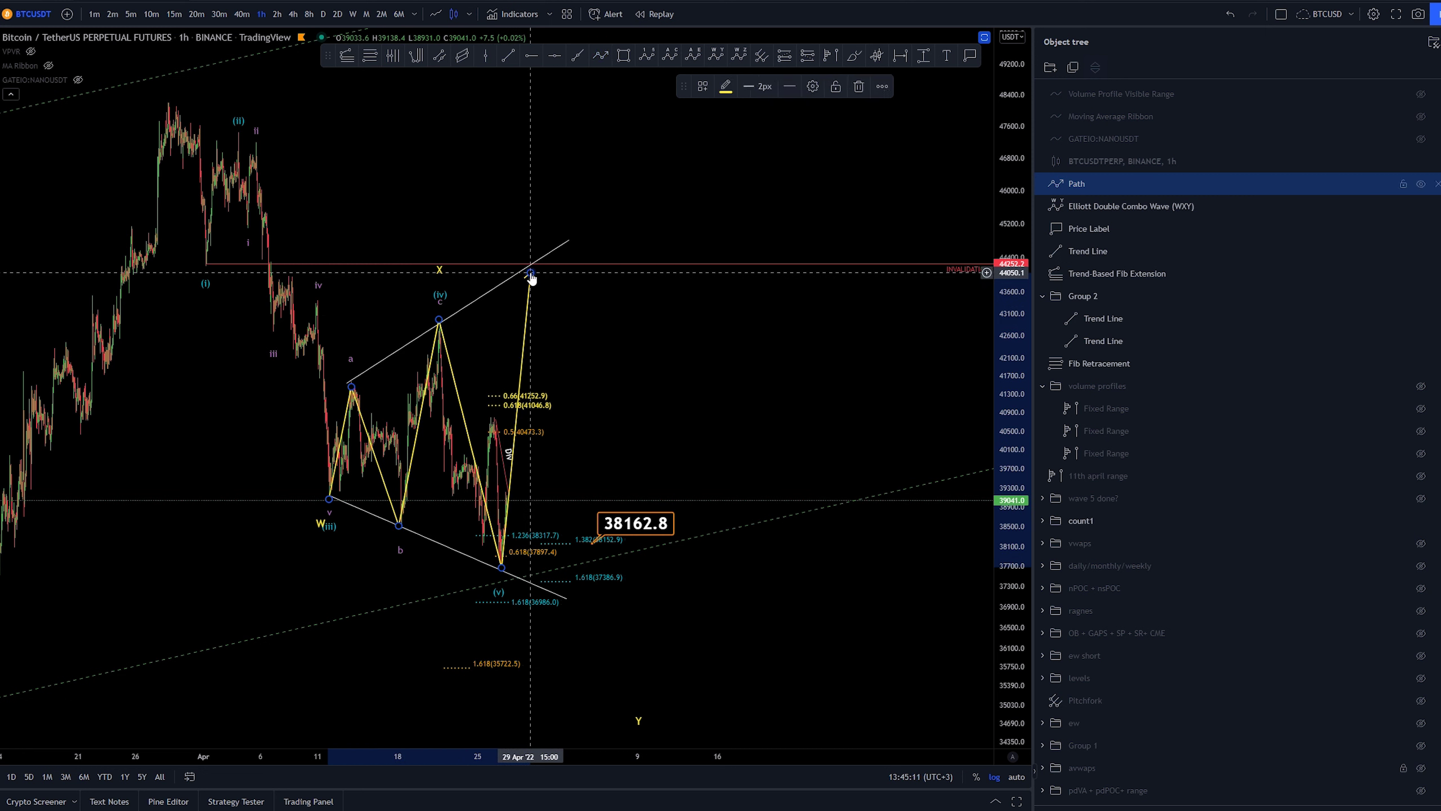
left_click(660, 361)
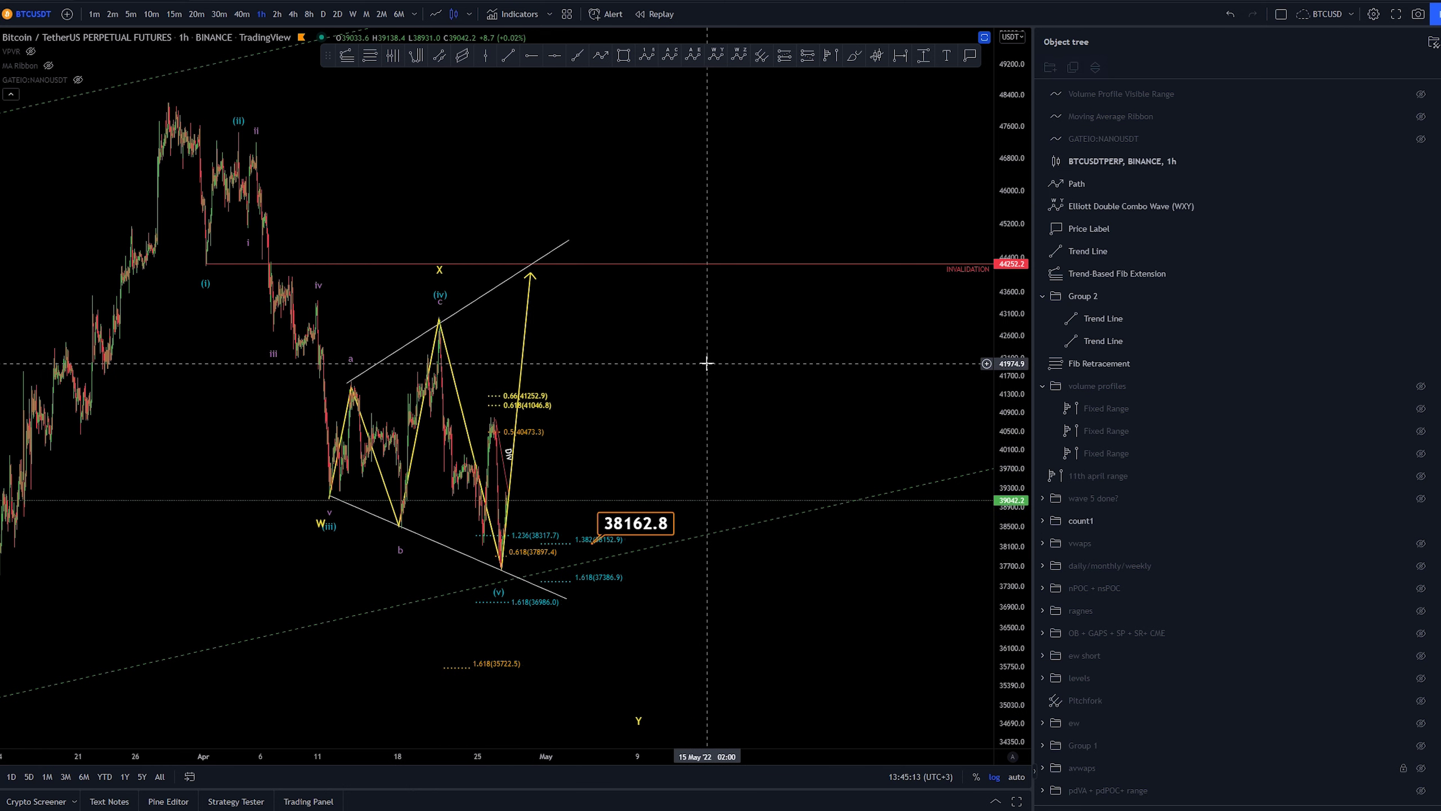
left_click_drag(713, 367, 732, 375)
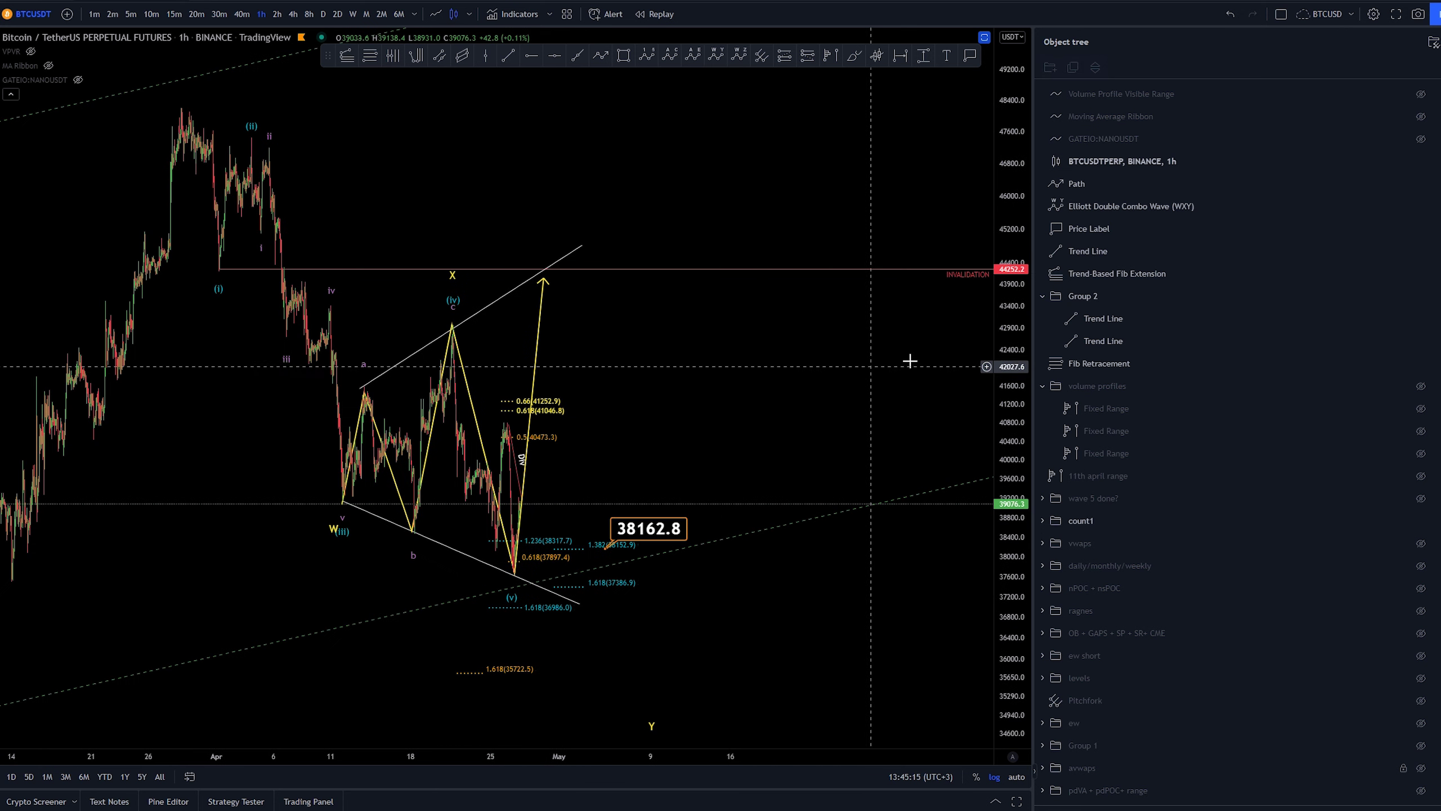
left_click_drag(1011, 333, 1009, 347)
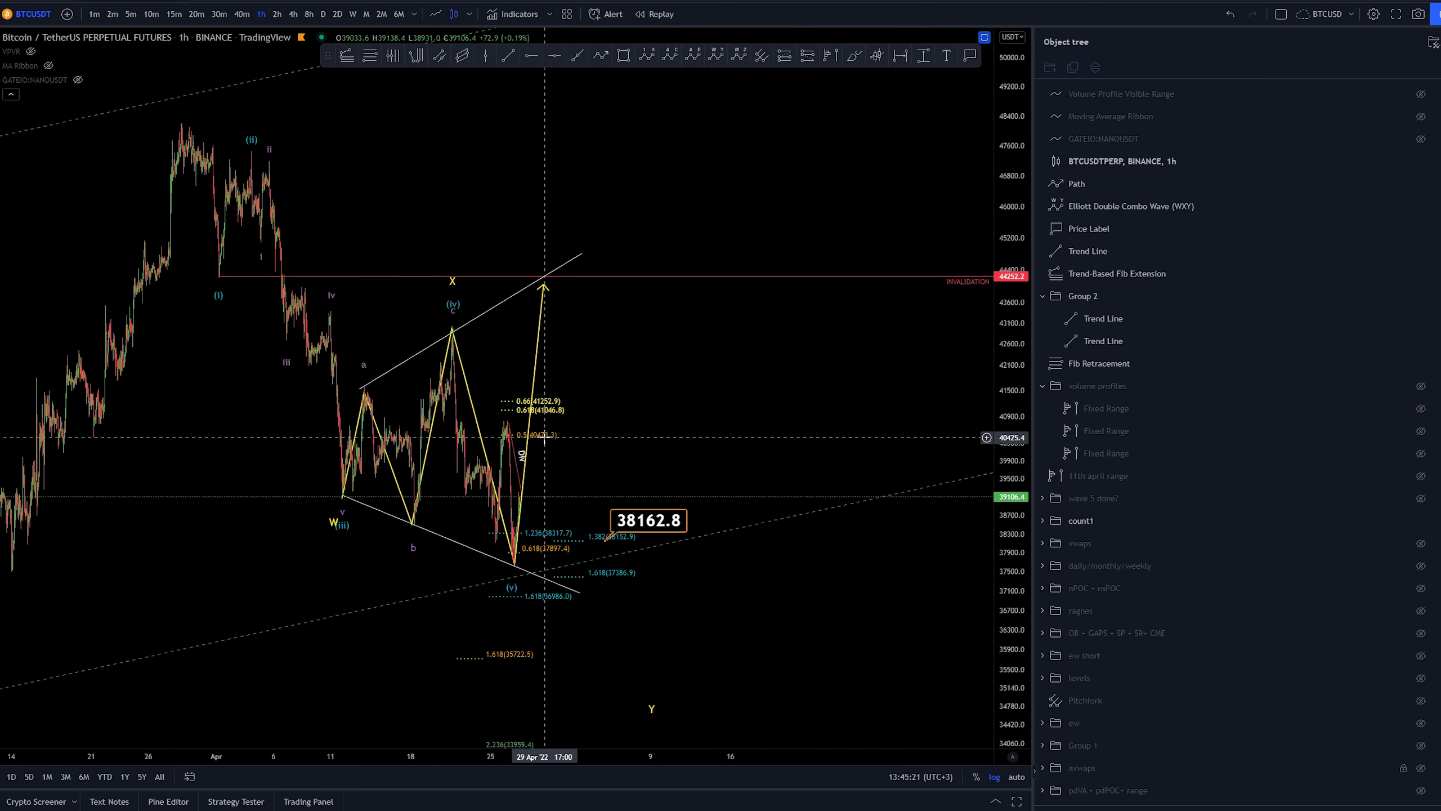
left_click_drag(636, 398, 638, 390)
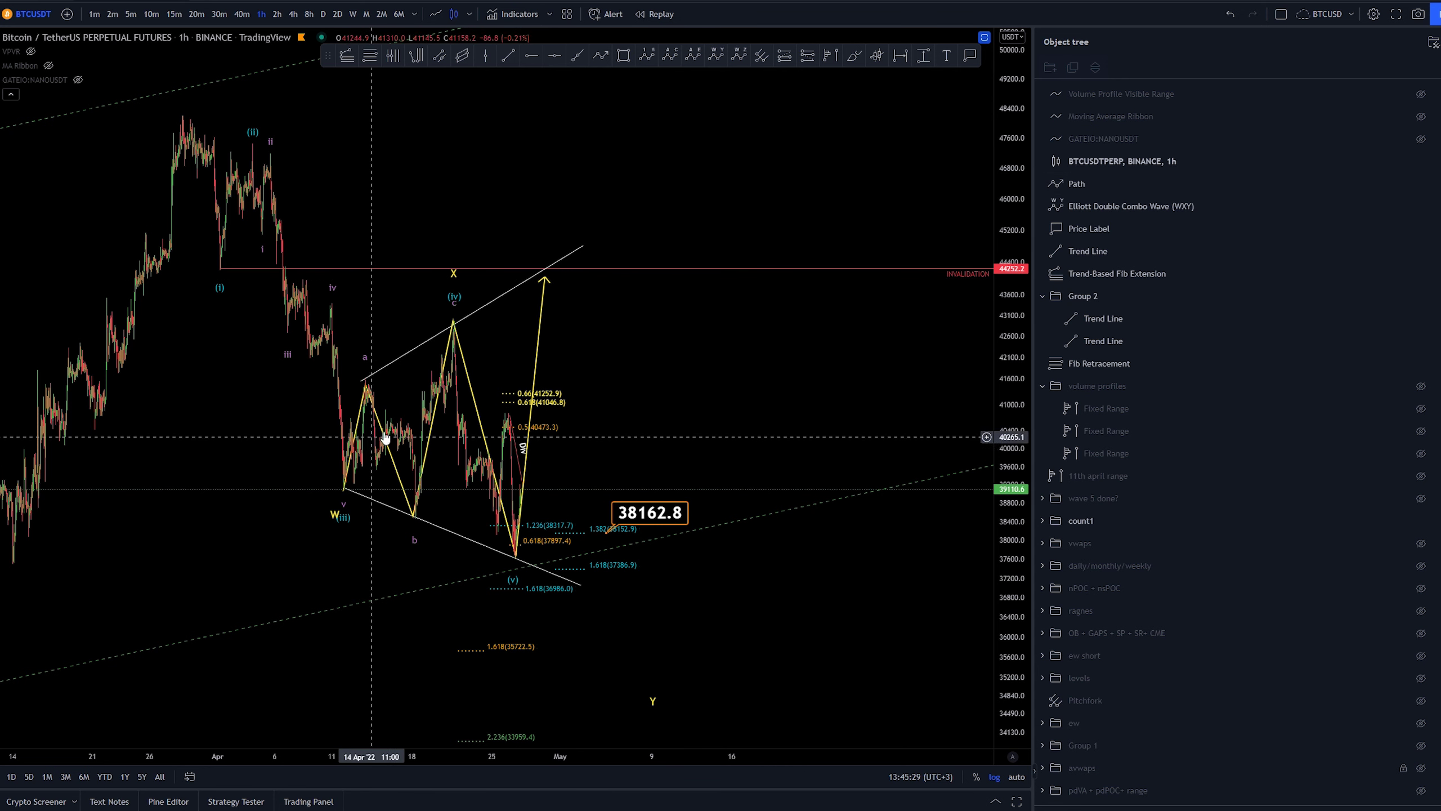
- Try a trend-based Fib extension from the W low through a and b with the waveC template
left_click(352, 60)
left_click(340, 488)
left_click(362, 377)
left_click(447, 518)
left_click(703, 87)
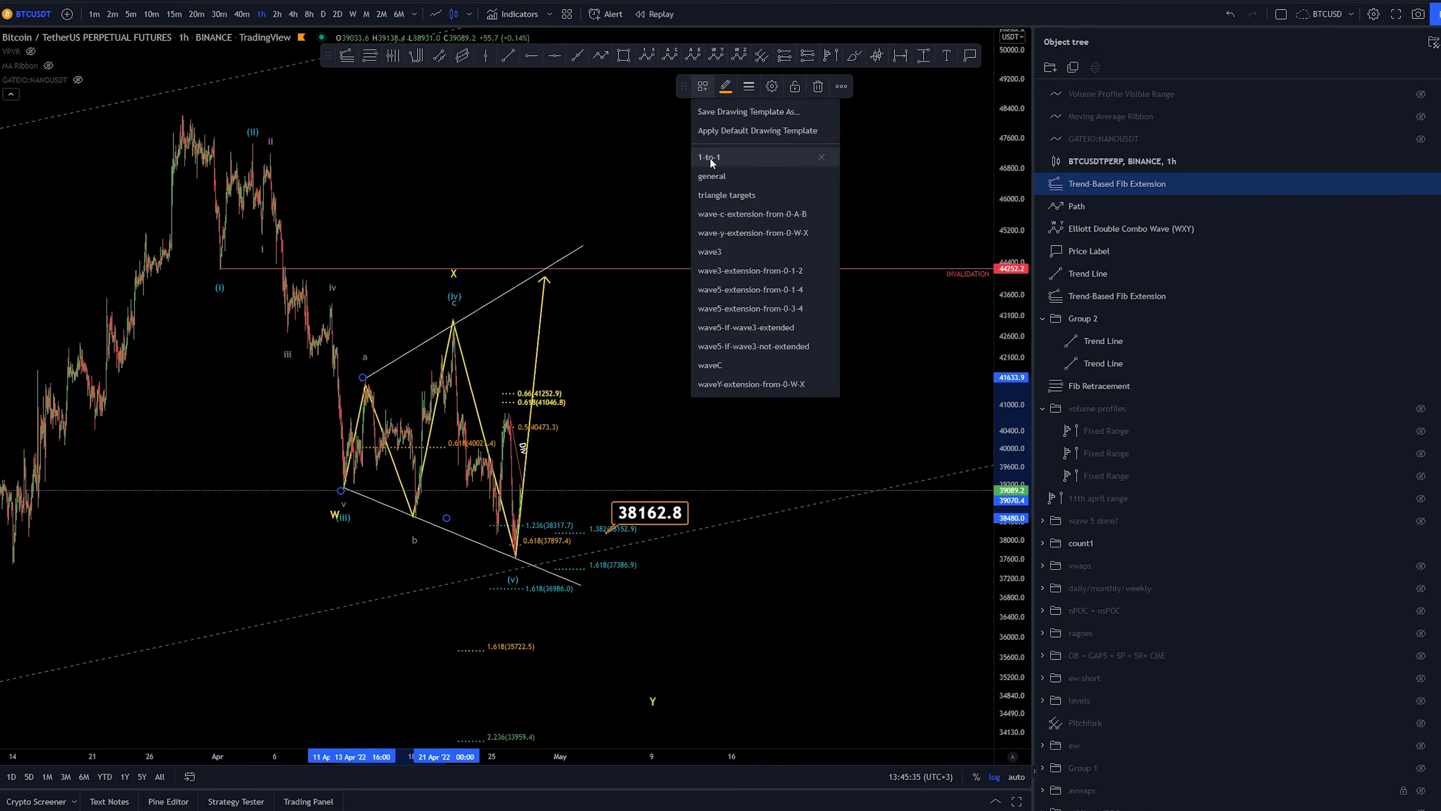
left_click(716, 365)
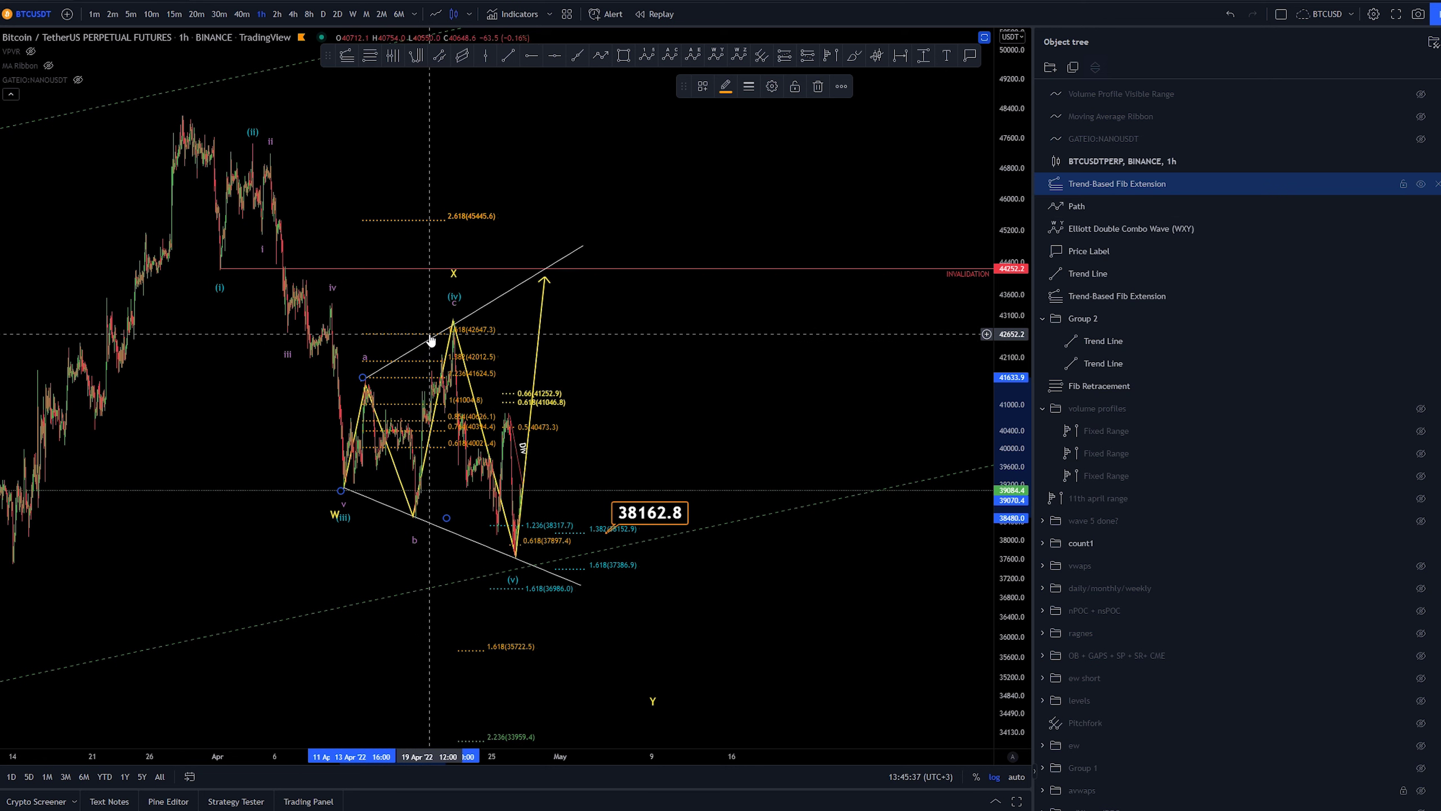
key("Delete")
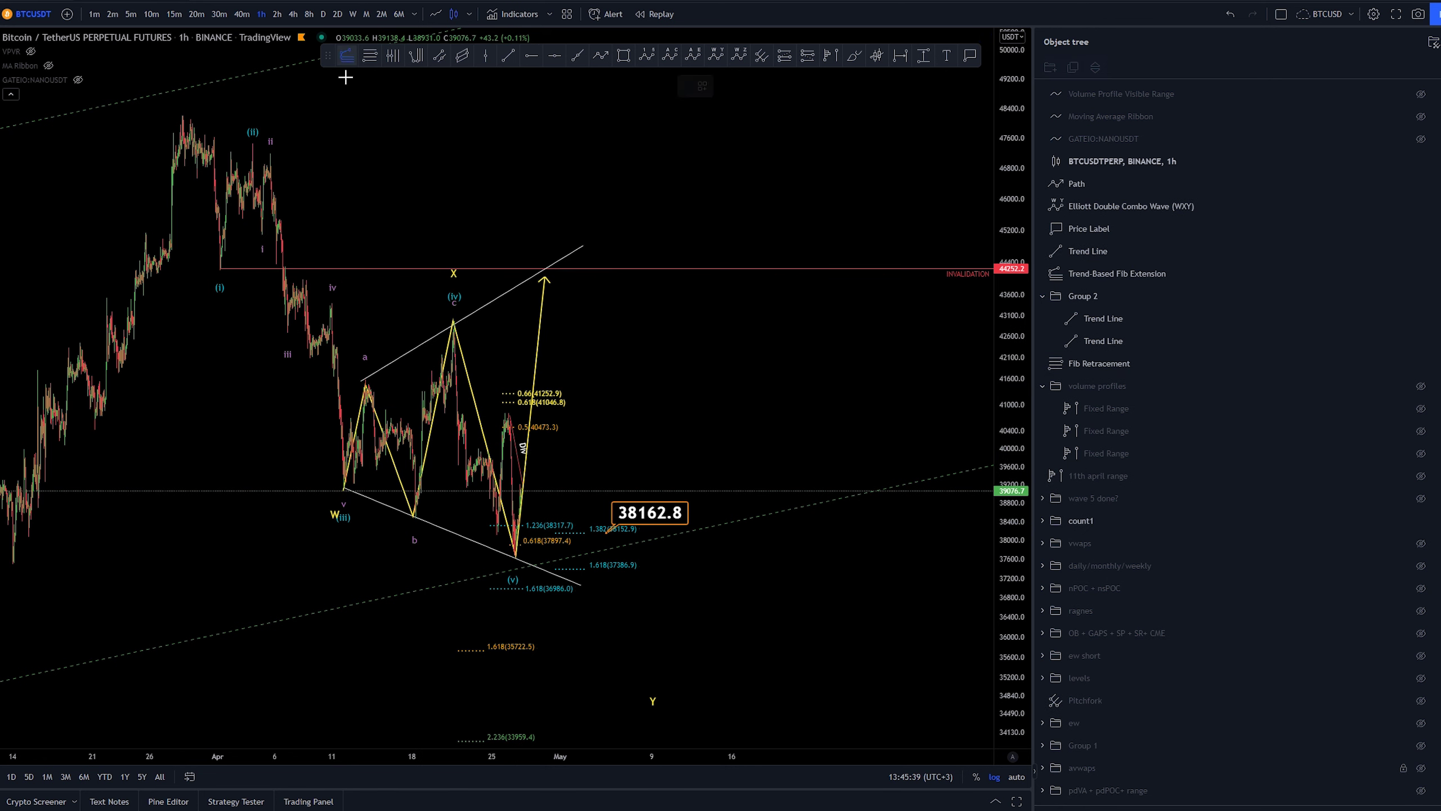
left_click(376, 381)
left_click(431, 518)
left_click(468, 462)
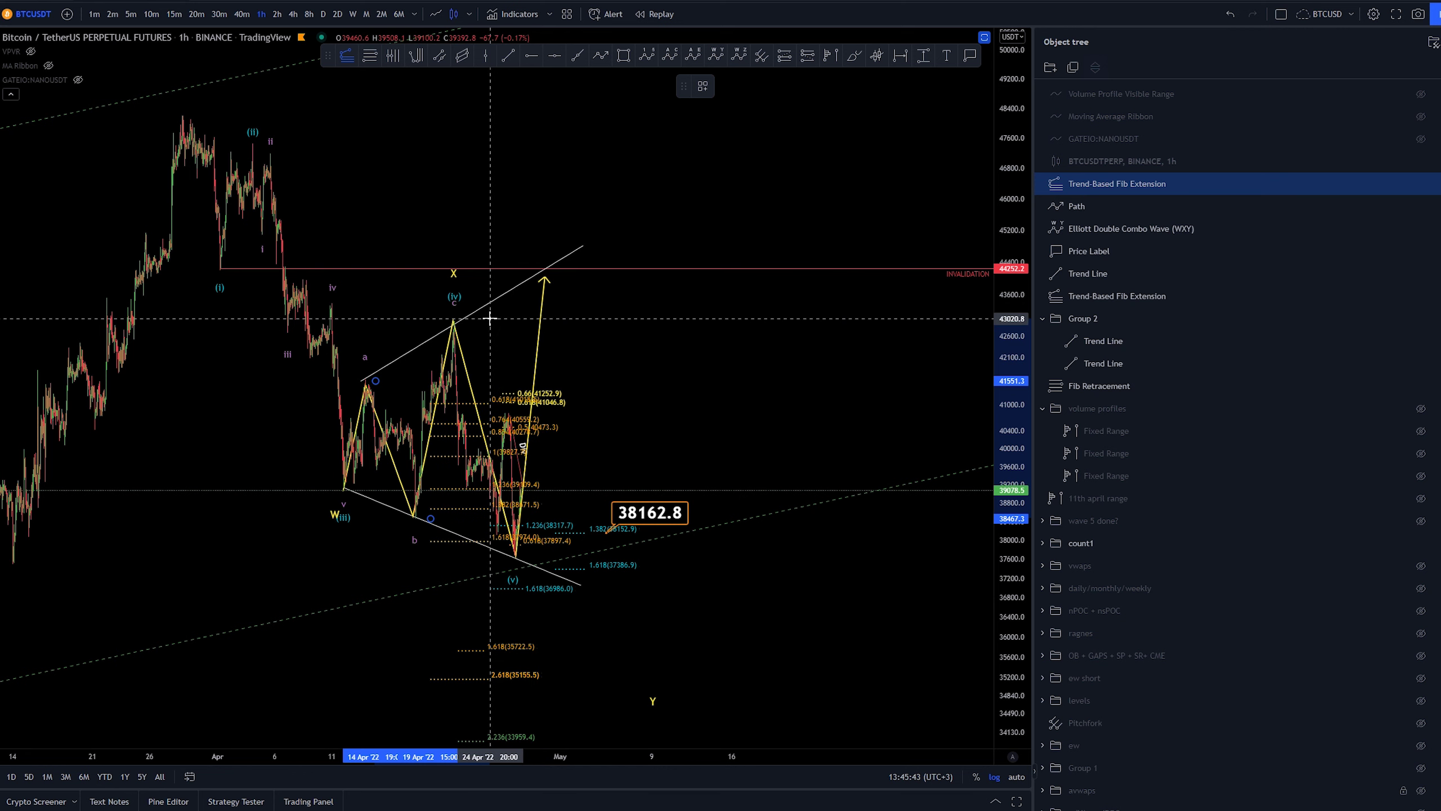
key("Delete")
- Place a trend-based Fib extension at 38480.0, 42935.5 and 37685.9, and extend the path's arrowhead to around the 1.618 level
left_click(348, 57)
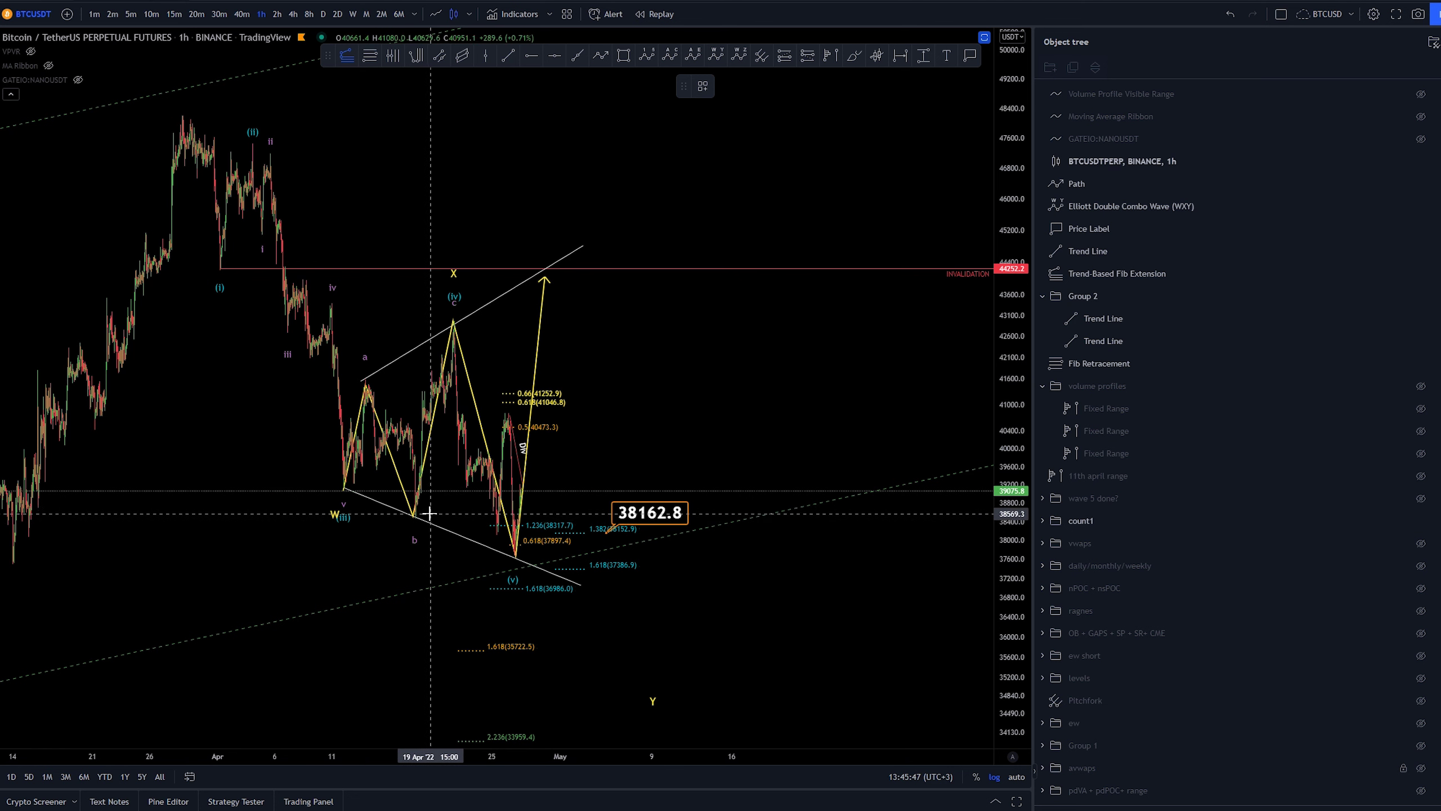
left_click(428, 516)
left_click(477, 322)
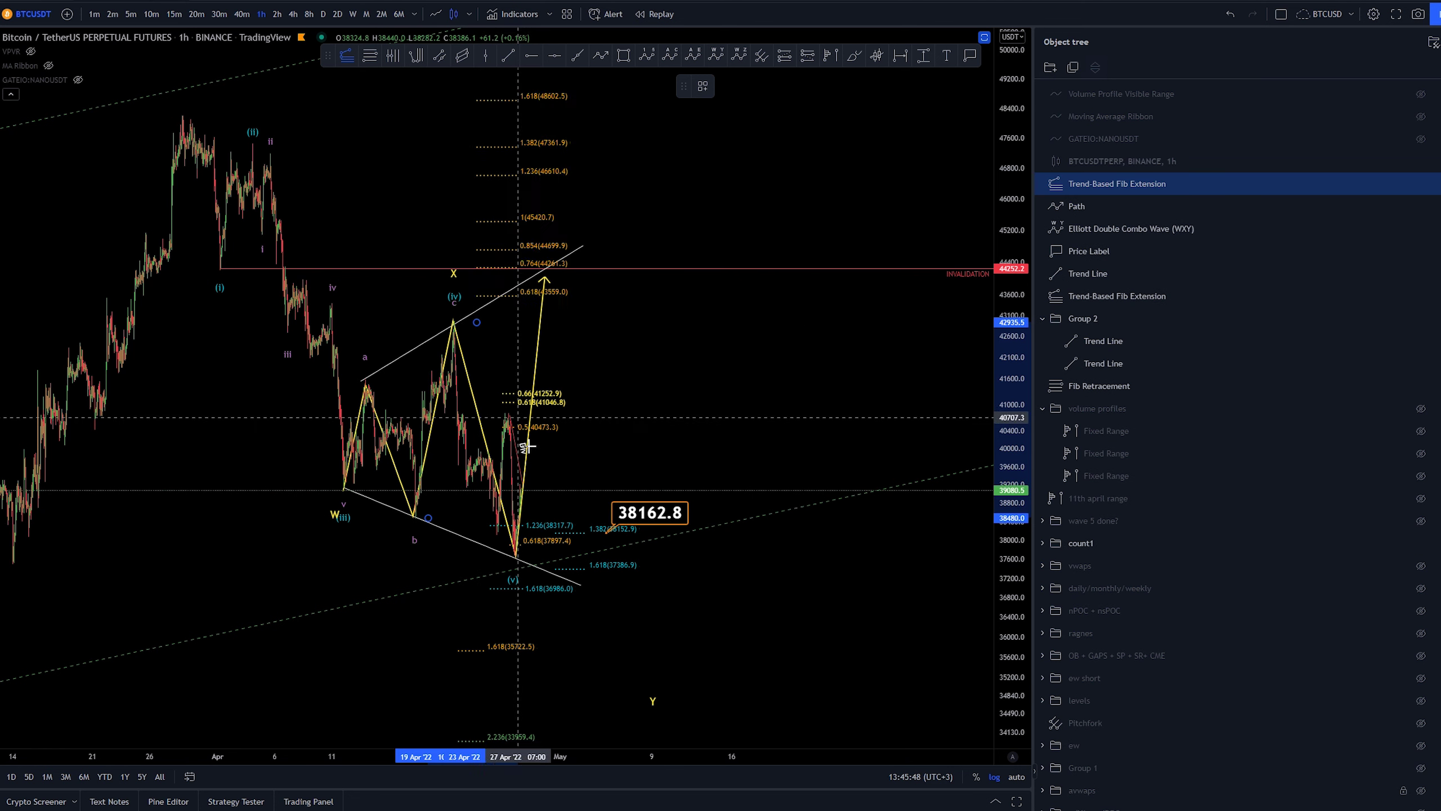
left_click(560, 554)
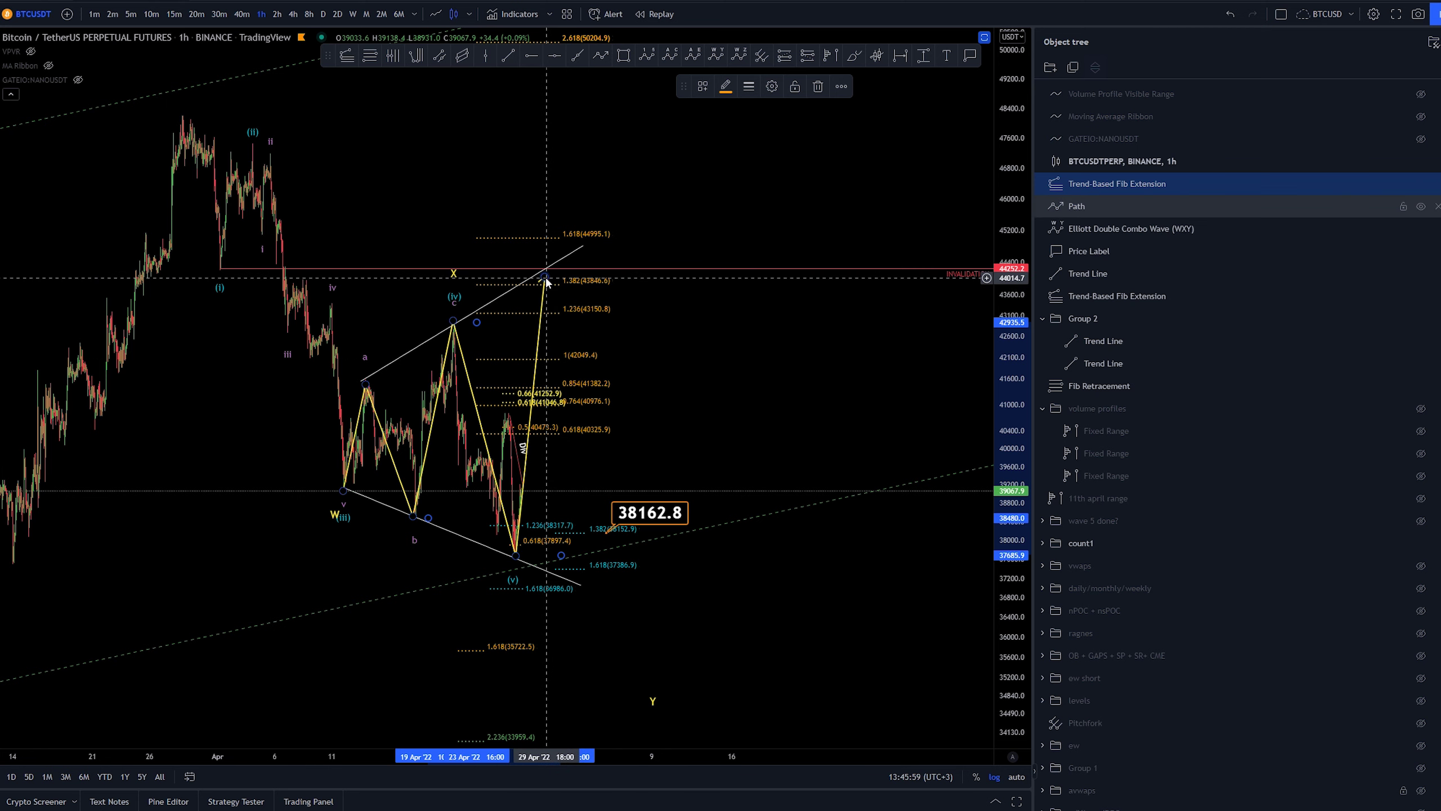
mouse_move(544, 278)
left_mouse_down()
mouse_move(630, 250)
mouse_move(620, 243)
left_mouse_up()
left_click_drag(745, 373, 773, 393)
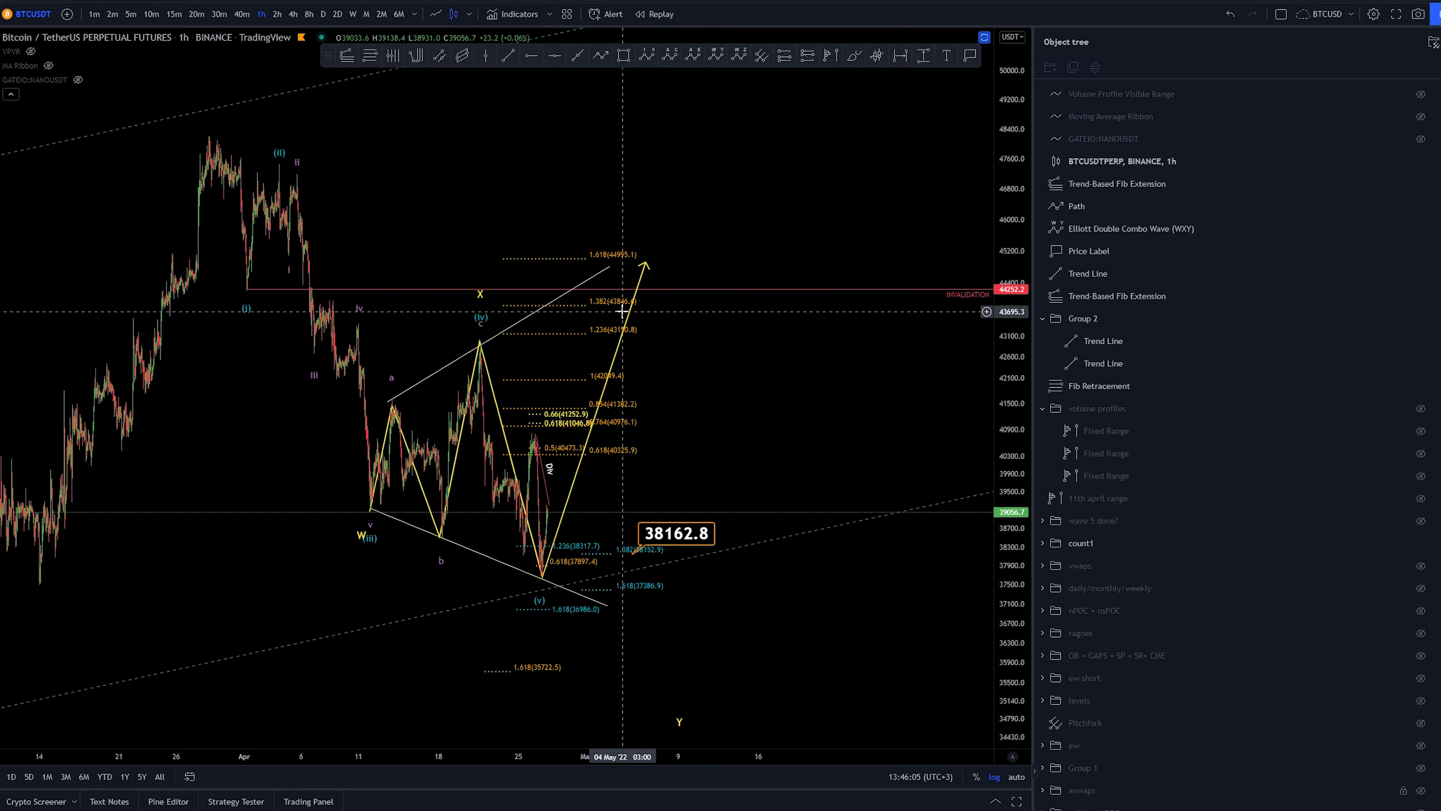
- Restore the indicator panes, show Volume and hide the RSI
double_click(680, 363)
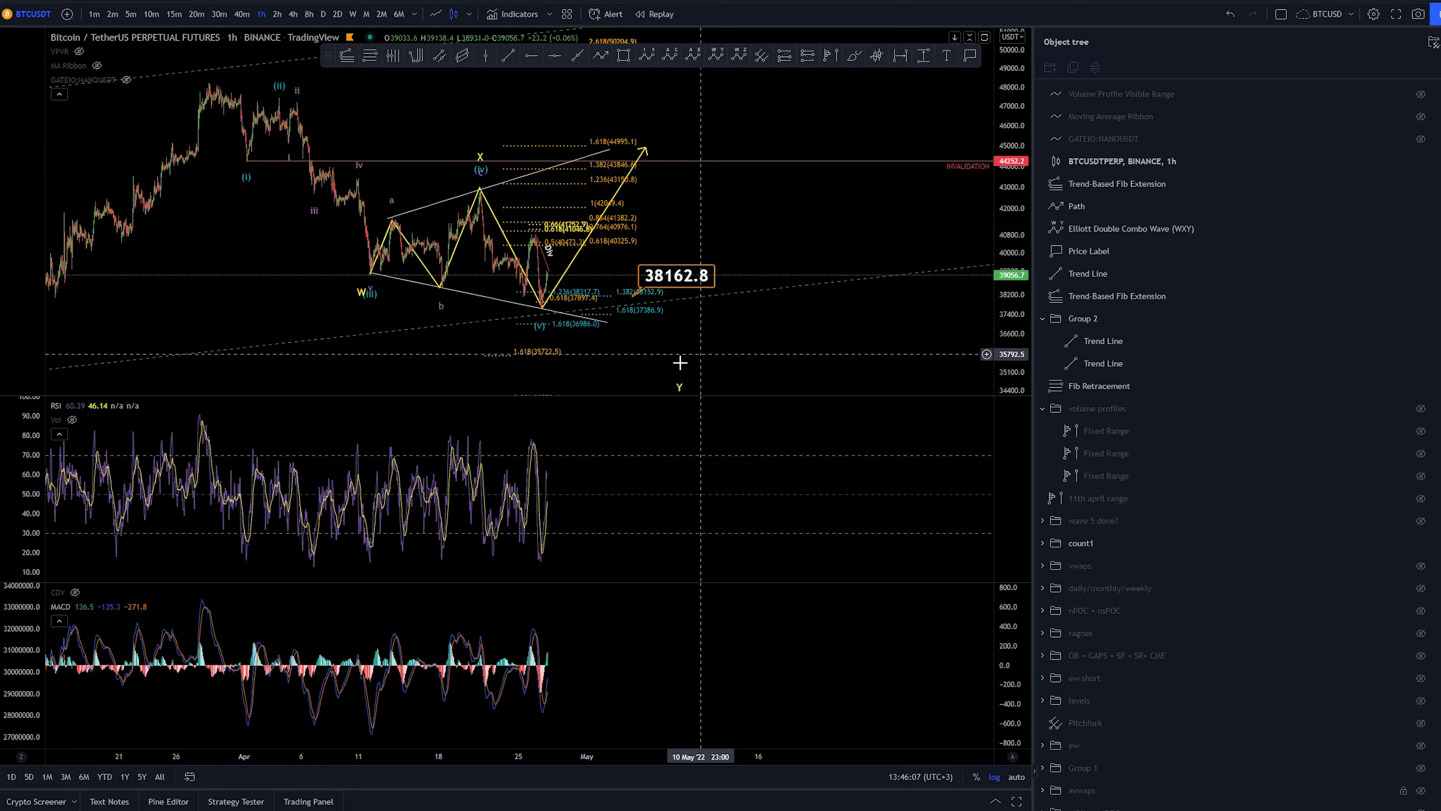
left_click(72, 419)
left_click(72, 405)
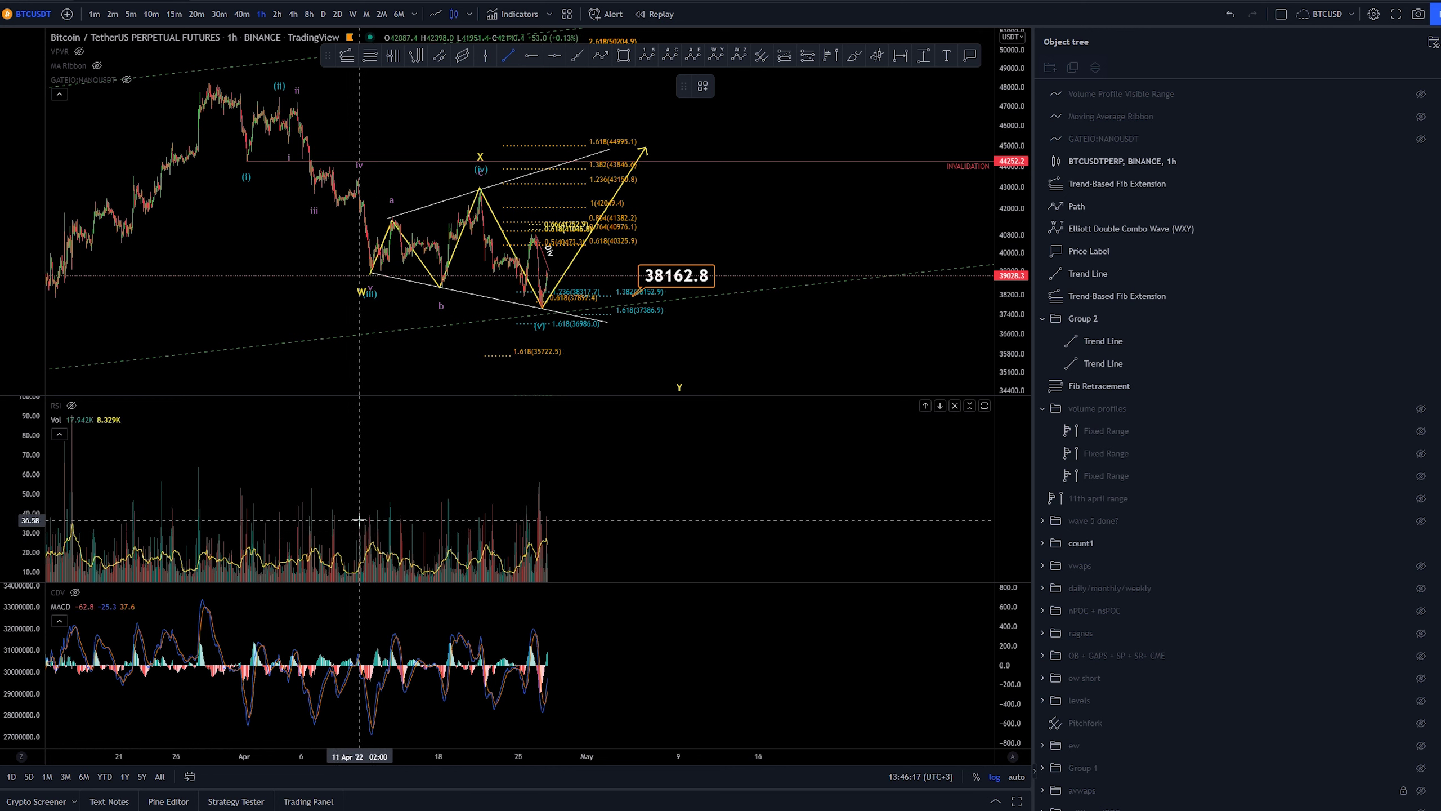
- Draw a rising trend line over the volume bars from 11 April to 2 May and delete it
left_click(363, 516)
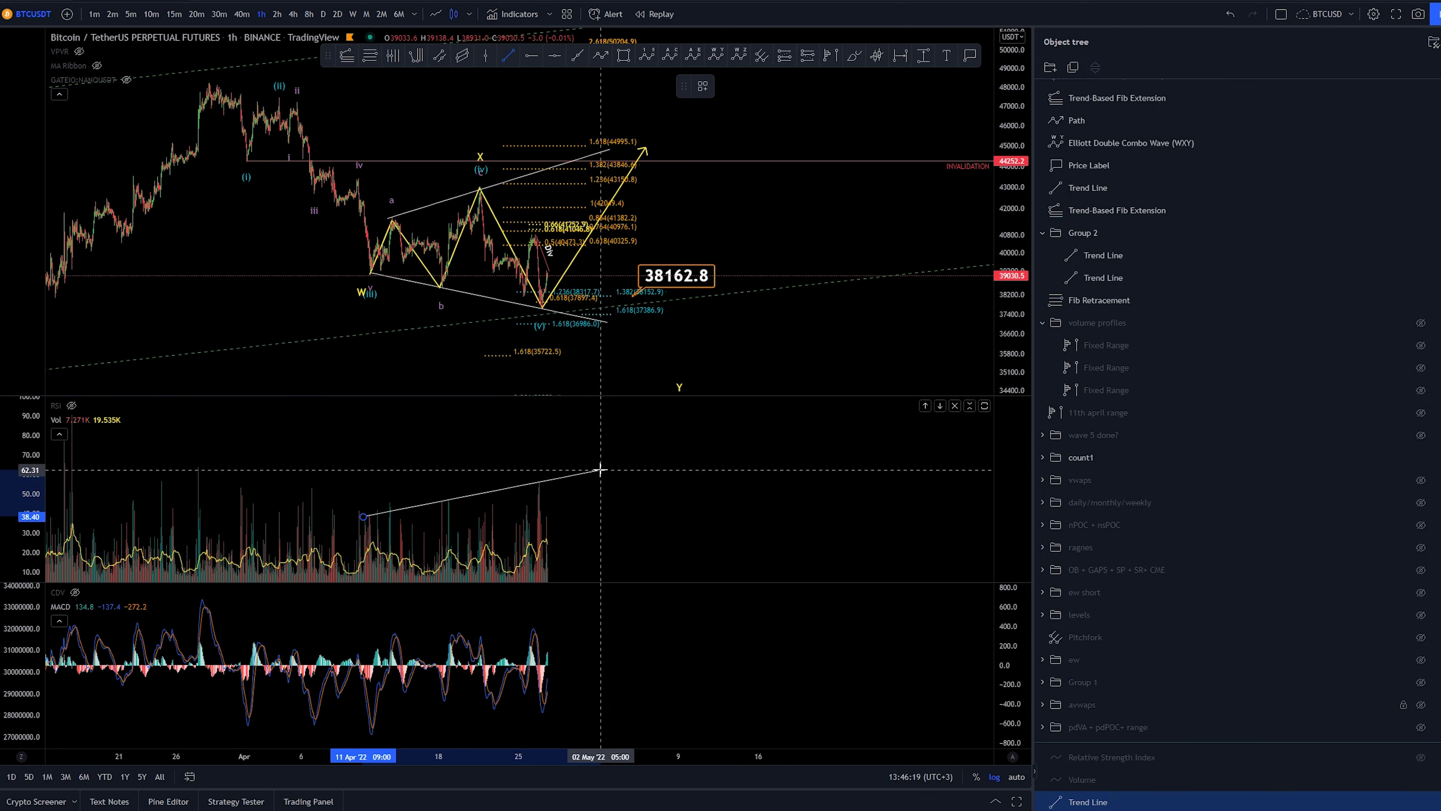
left_click(601, 470)
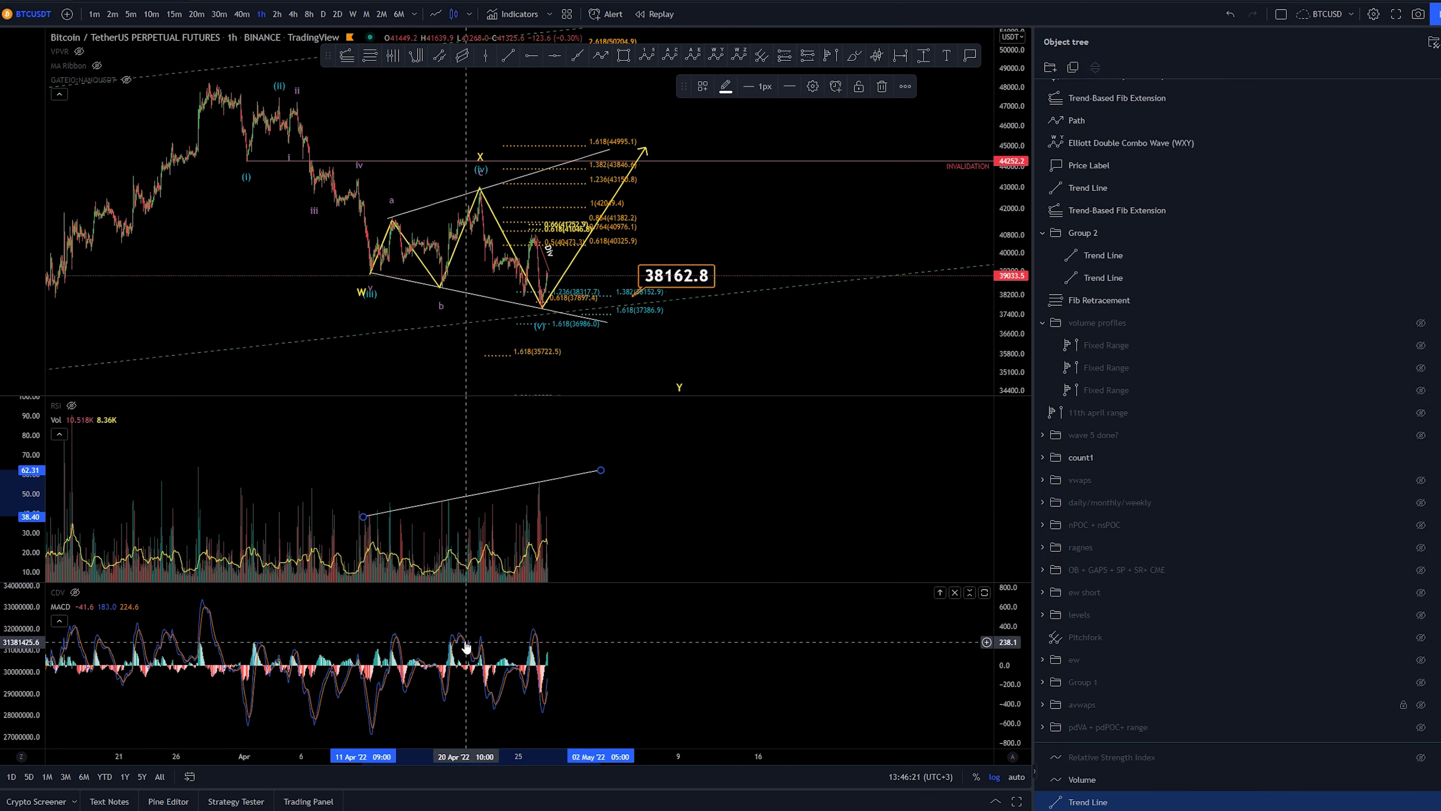
scroll(547, 515, "up", 3)
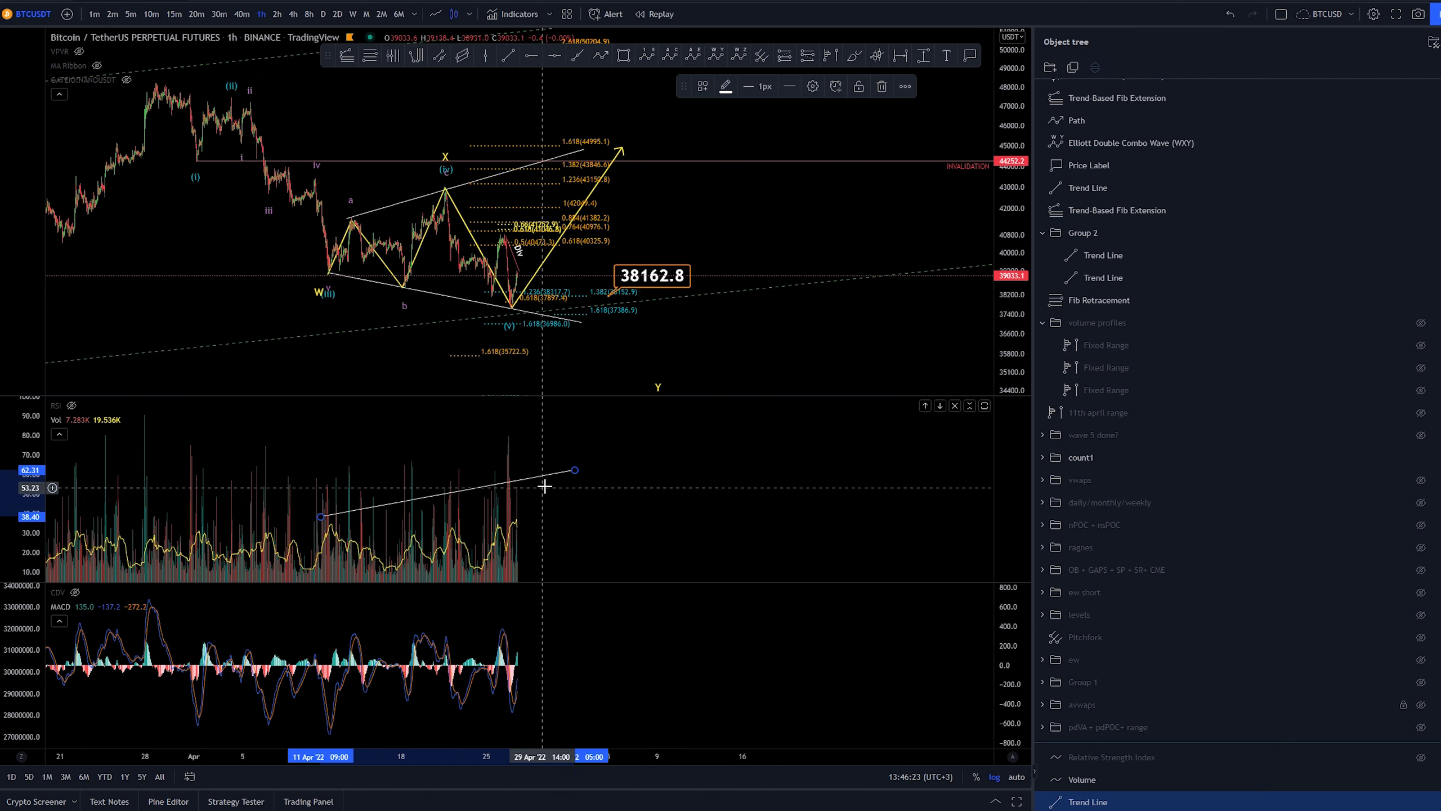
scroll(549, 484, "down", 3)
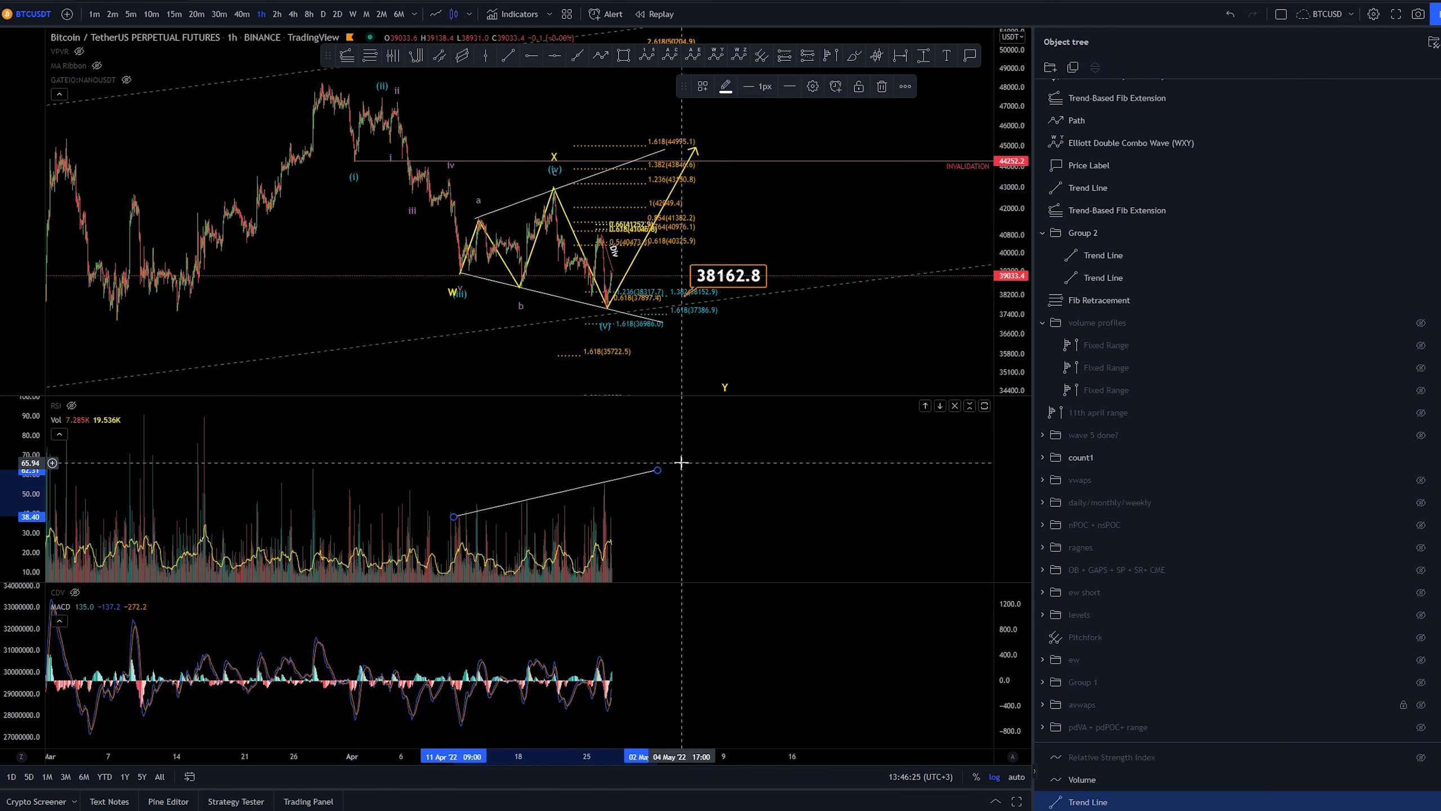
key("Delete")
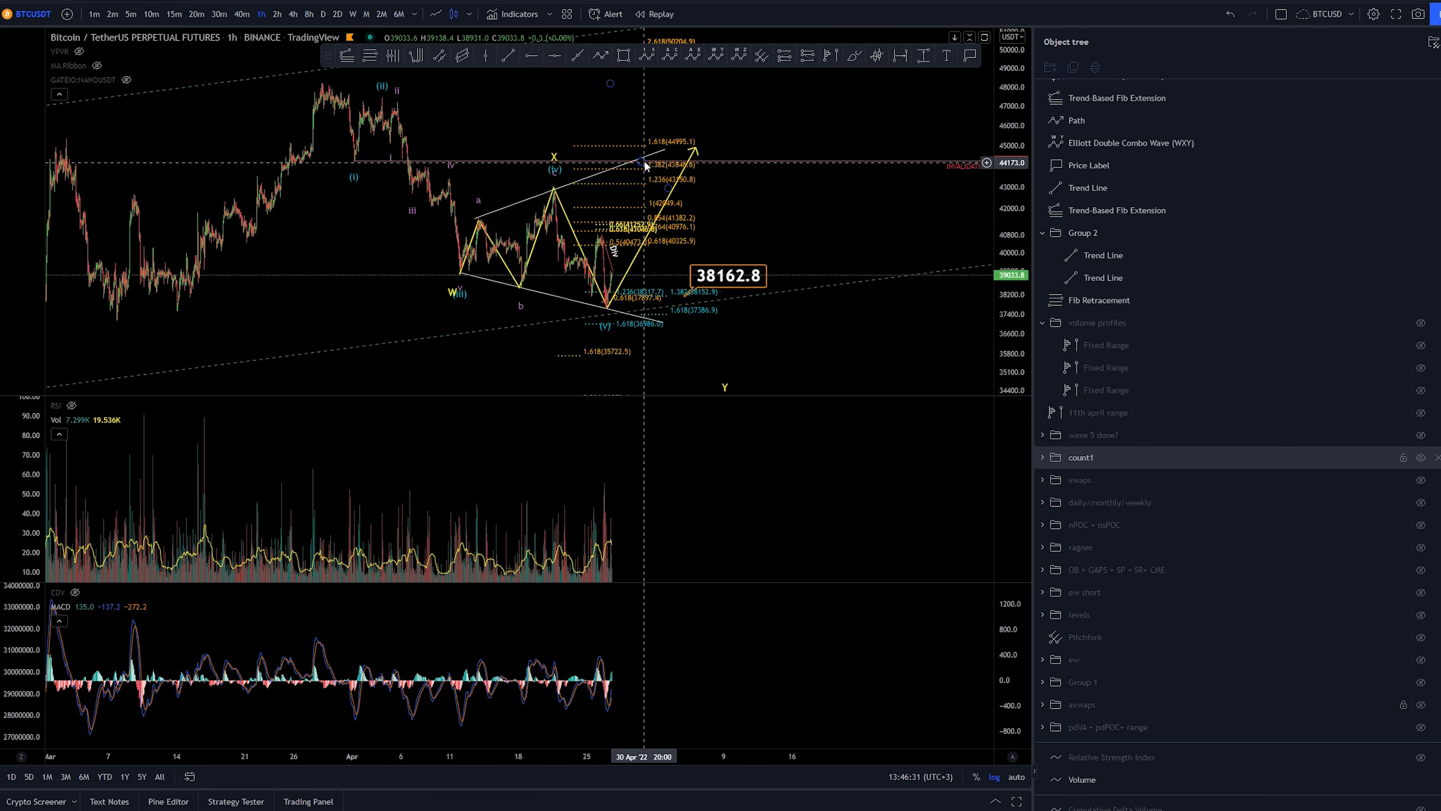
- Maximize the price pane and delete the 38162.8 price label
left_click_drag(771, 152, 672, 164)
double_click(701, 239)
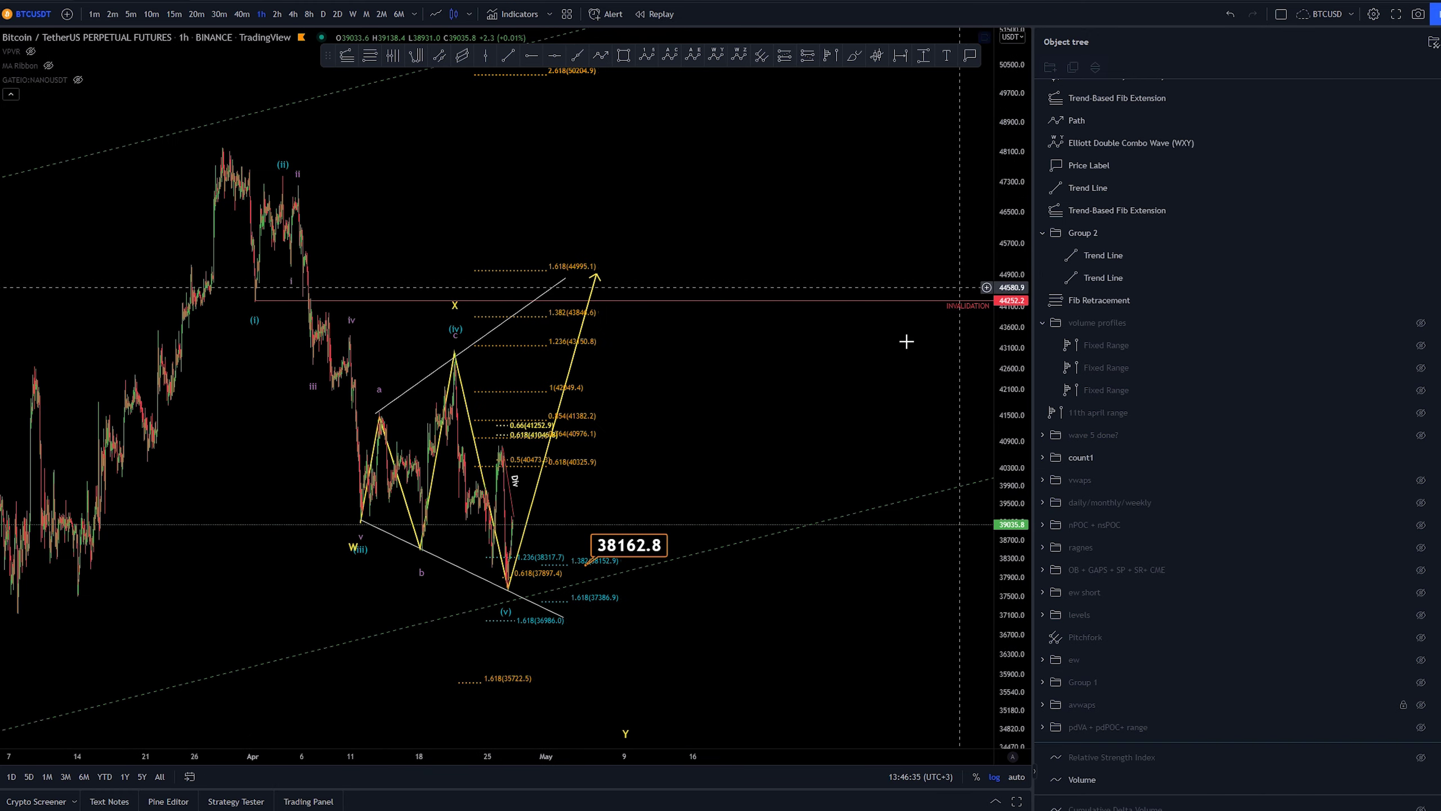
left_click(649, 550)
key("Delete")
scroll(751, 239, "down", 1)
left_click_drag(737, 237, 743, 249)
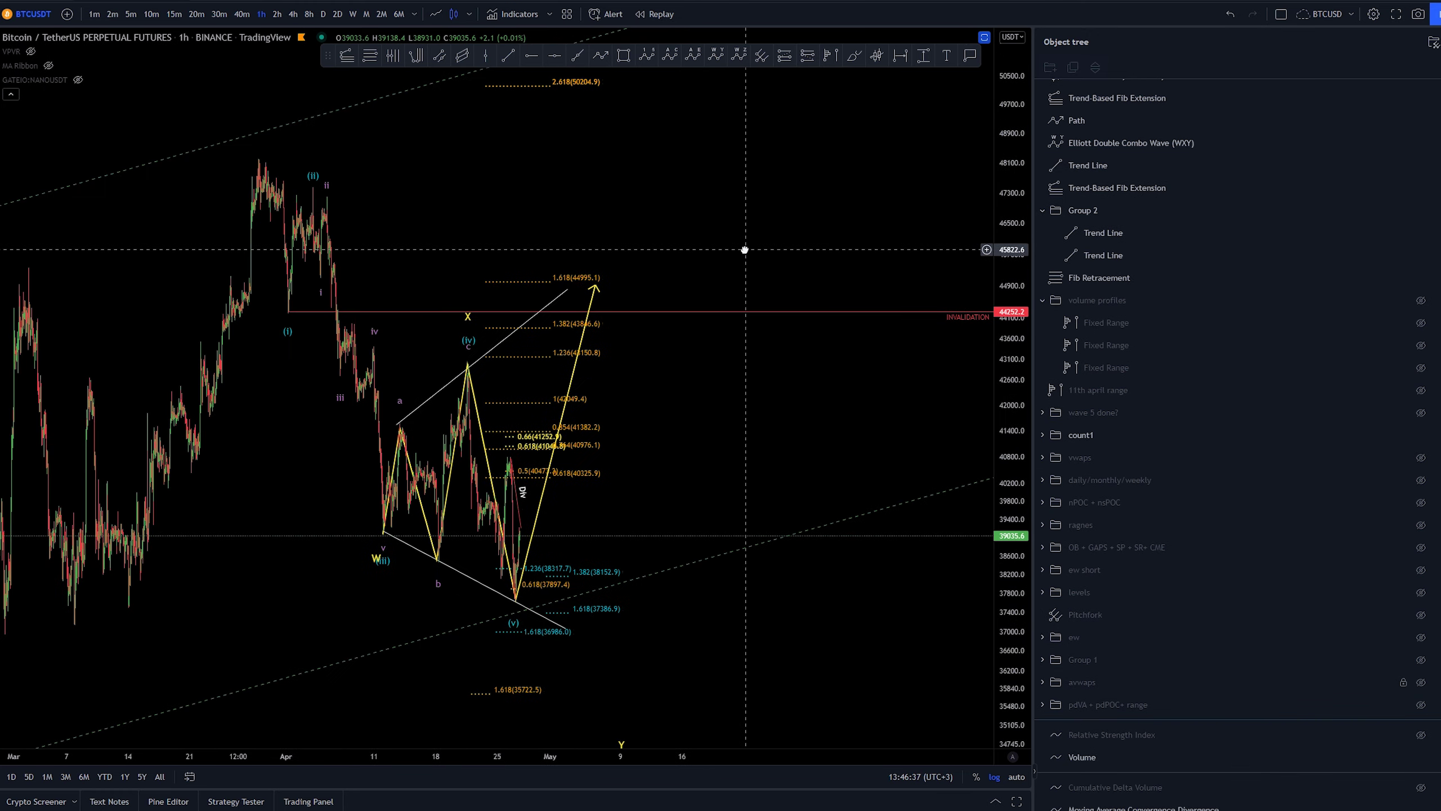
- Move the X point of the double combo wave to just above the path's arrowhead
left_click_drag(467, 327, 600, 269)
left_click(699, 375)
left_click(641, 227)
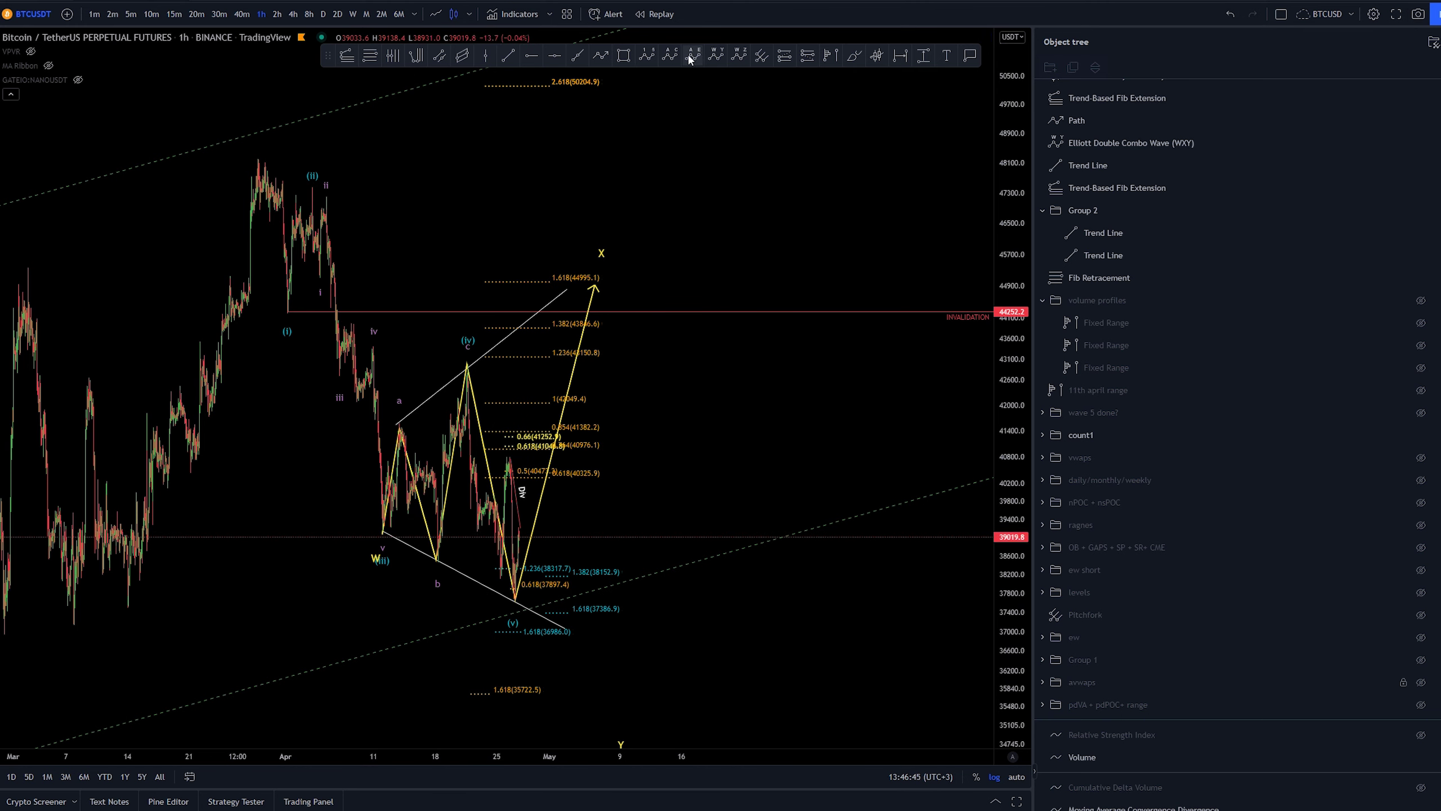
- Place an Elliott triangle wave with 0 at 38987.9, a at 42491.8, b at 37793.6, c at 43863.7, d at 36940.2 and e at 45115.3
left_click(692, 57)
left_click(384, 537)
left_click(399, 385)
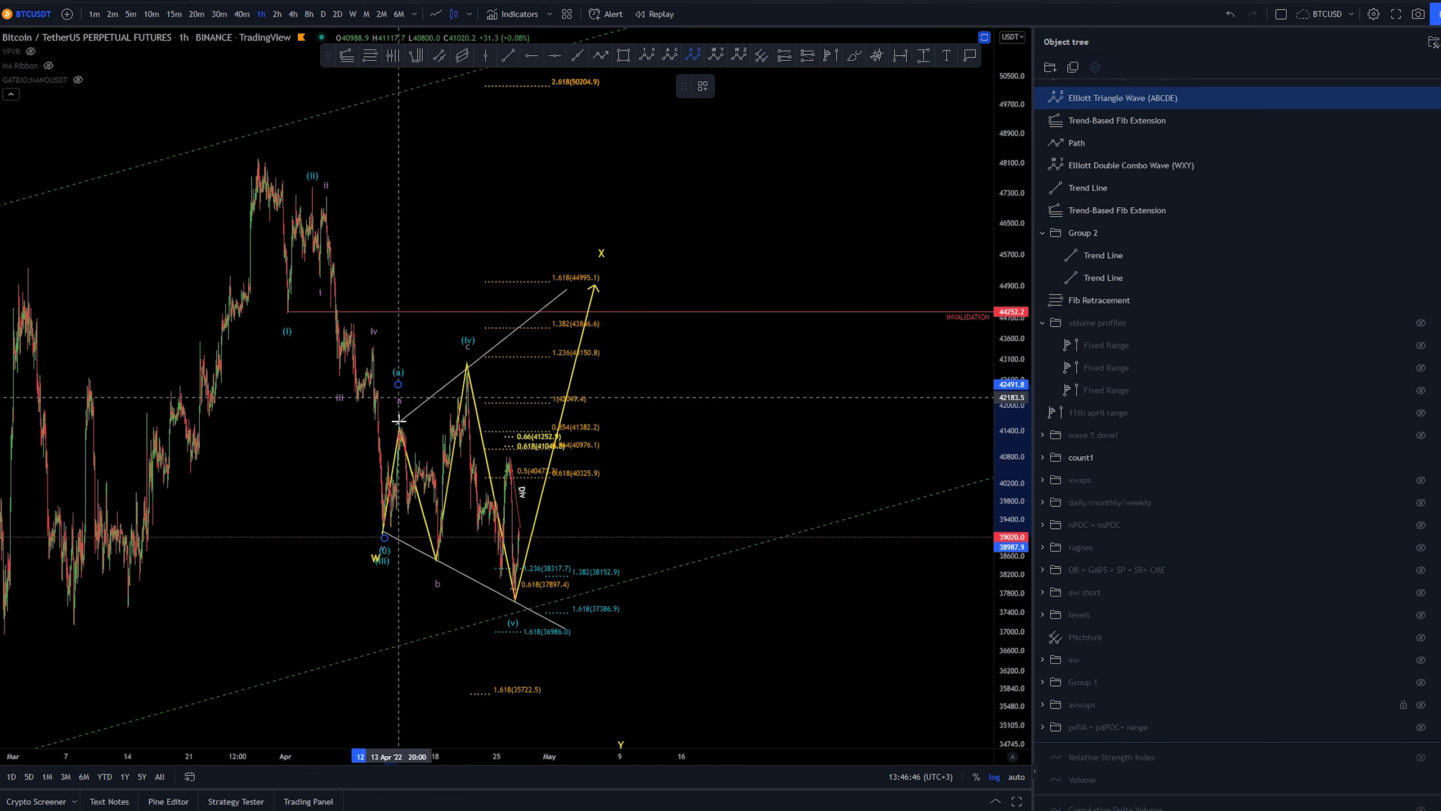
left_click(436, 593)
left_click(470, 328)
left_click(508, 633)
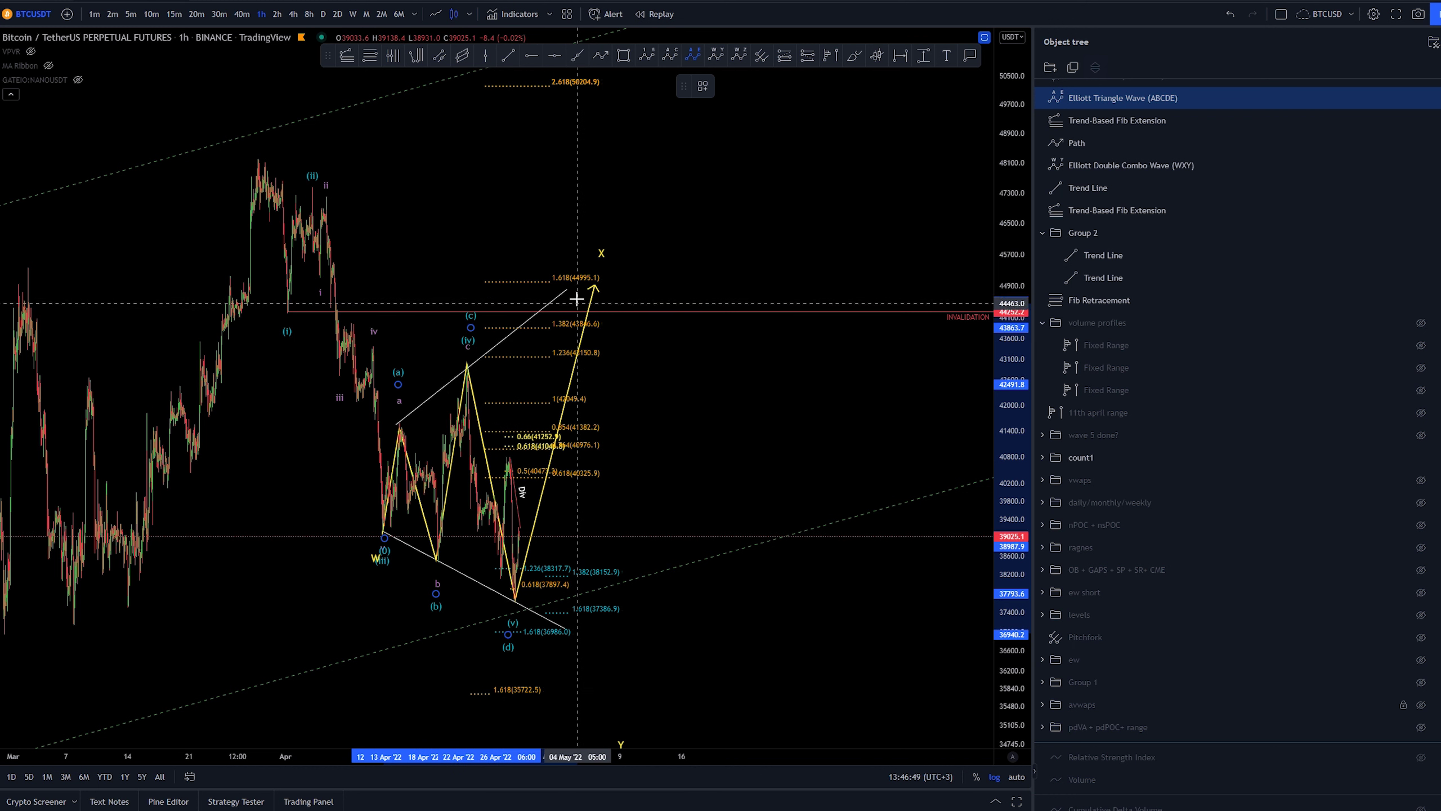
left_click(576, 277)
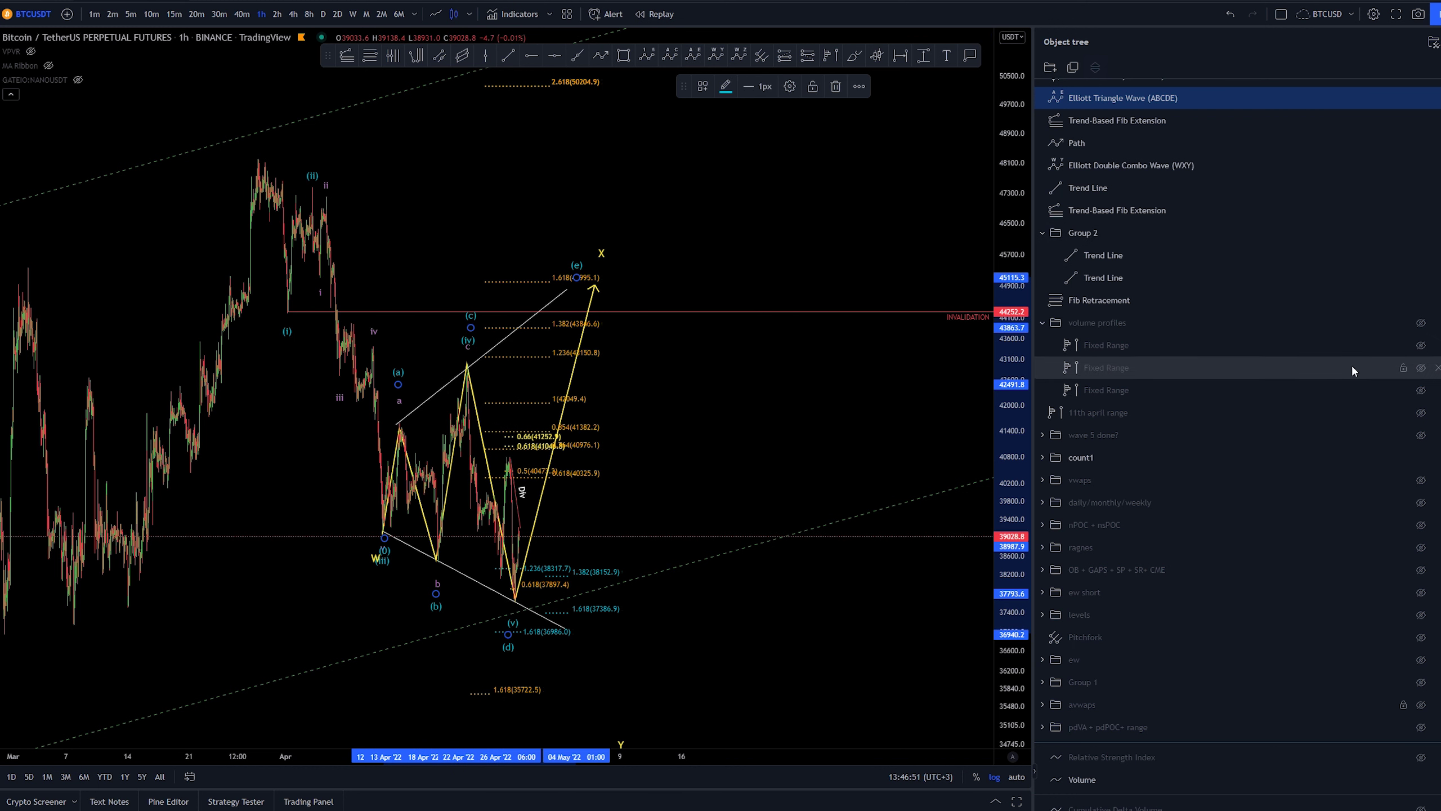
- Hide the count1 group and apply the wave-degree template with green circled labels to the ABCDE triangle
left_click(1422, 460)
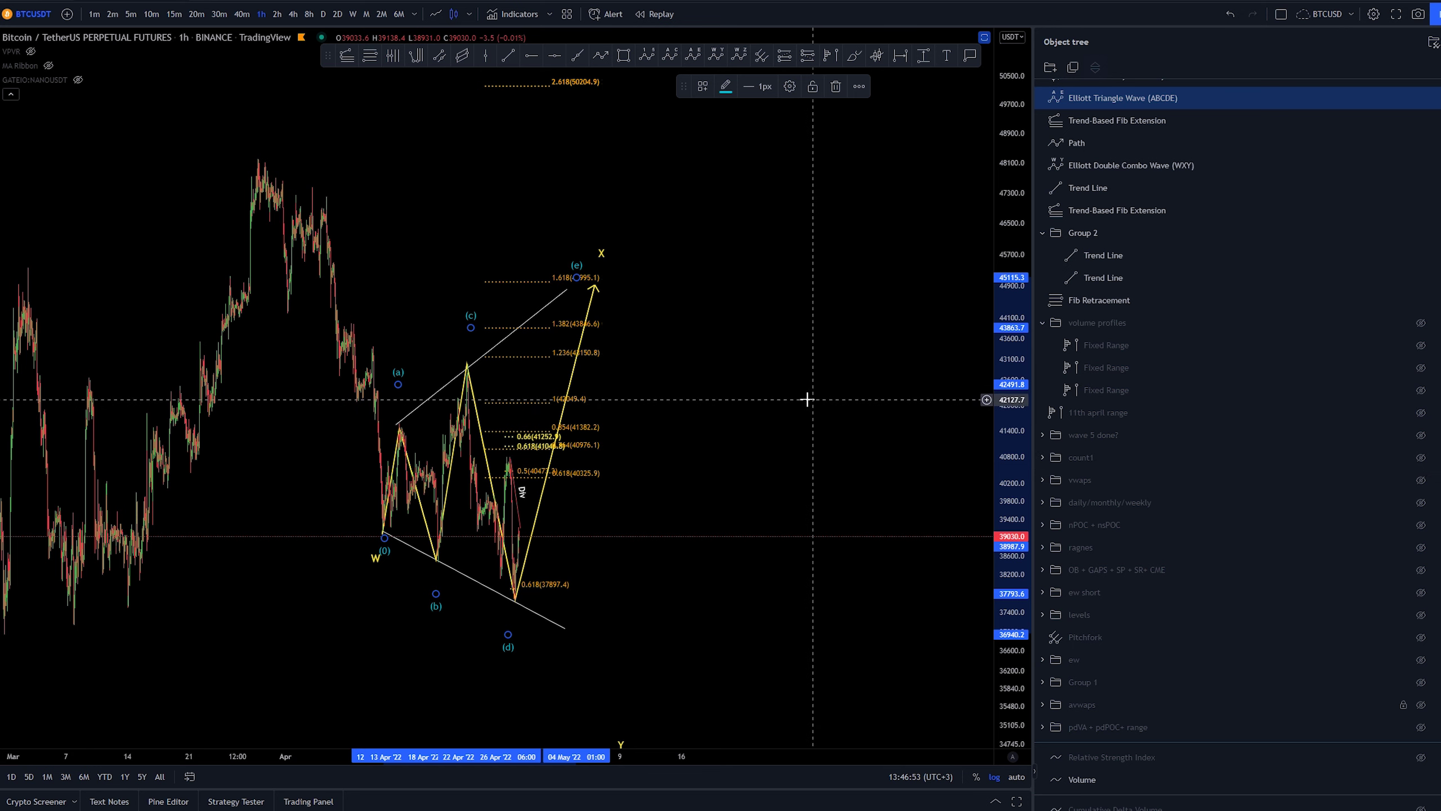
right_click(720, 389)
left_click(604, 254)
left_click(576, 267)
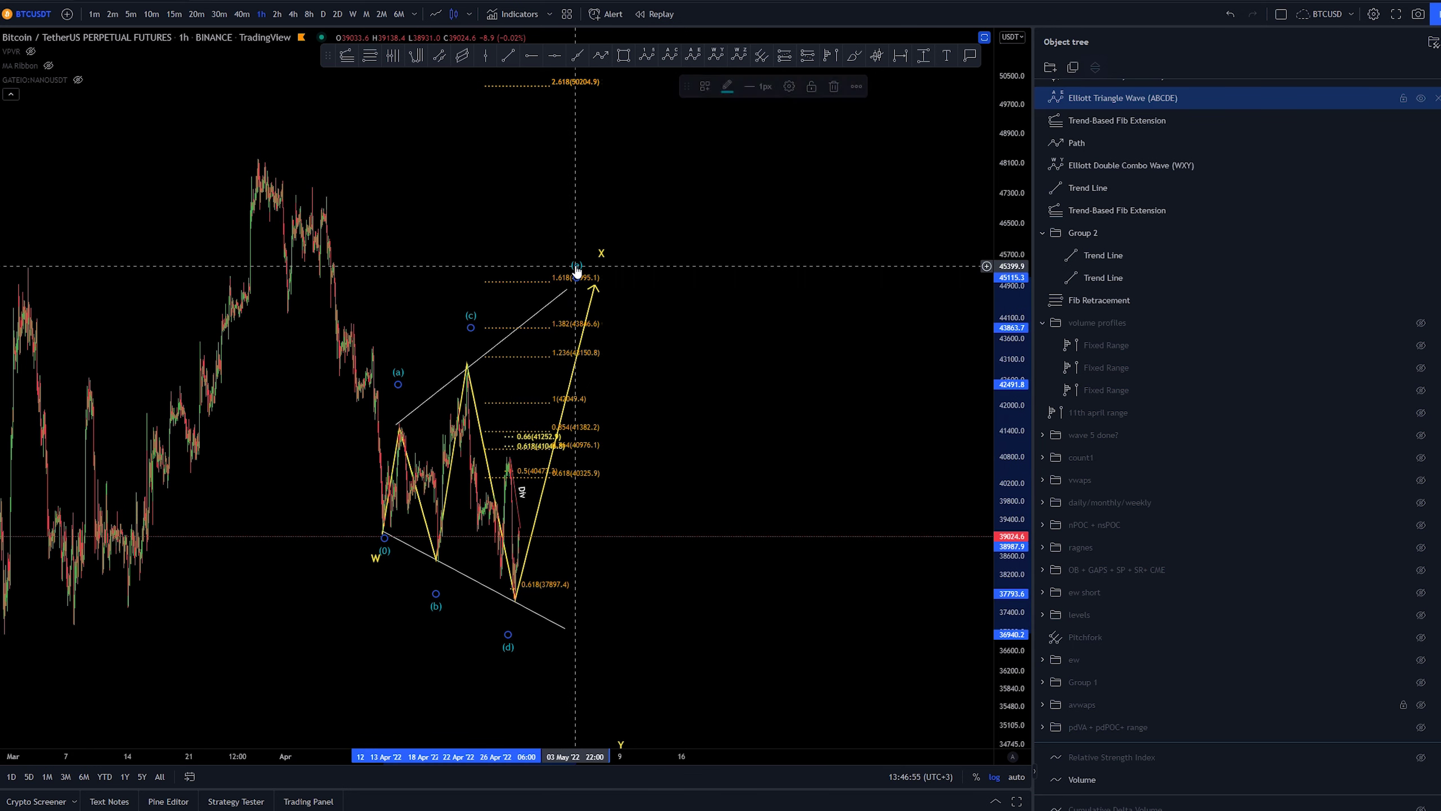
left_click(702, 91)
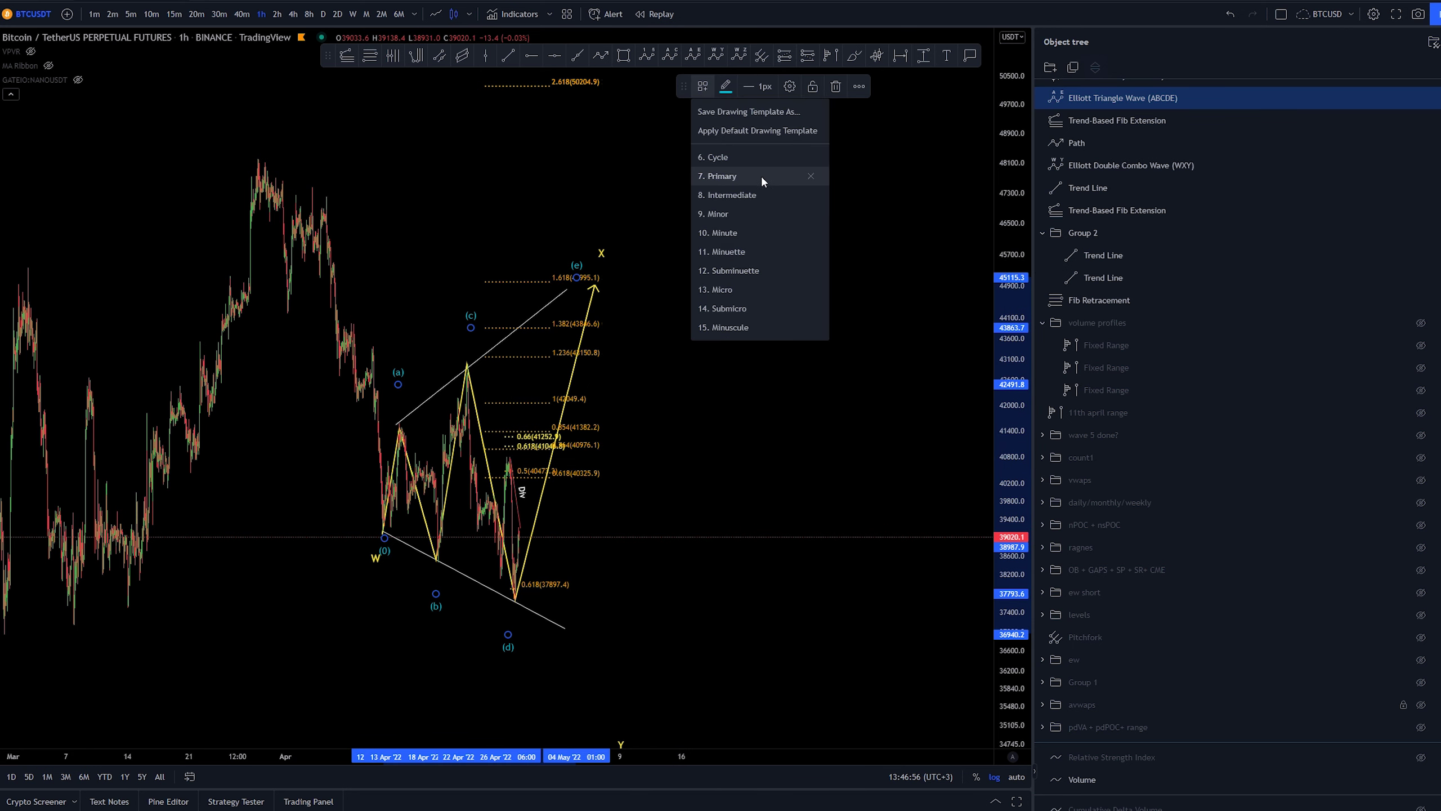
left_click(741, 257)
scroll(740, 306, "down", 4)
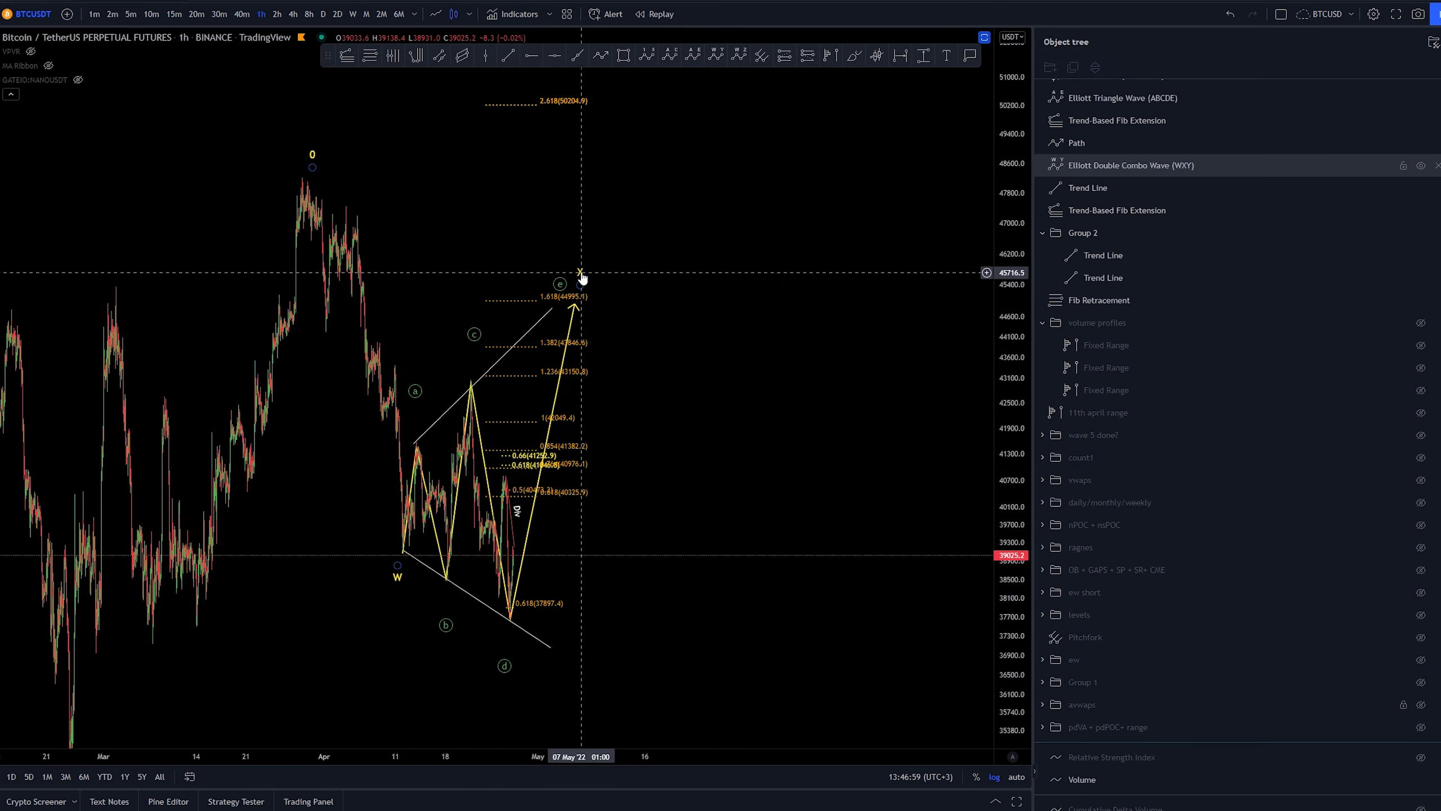
- Raise the X point slightly and draw a path from the late-March high through W and X, down to about 34885
mouse_move(581, 272)
left_mouse_down()
mouse_move(561, 264)
mouse_move(567, 287)
mouse_move(575, 260)
left_mouse_up()
left_click_drag(700, 361, 685, 322)
left_click(600, 56)
left_click(286, 139)
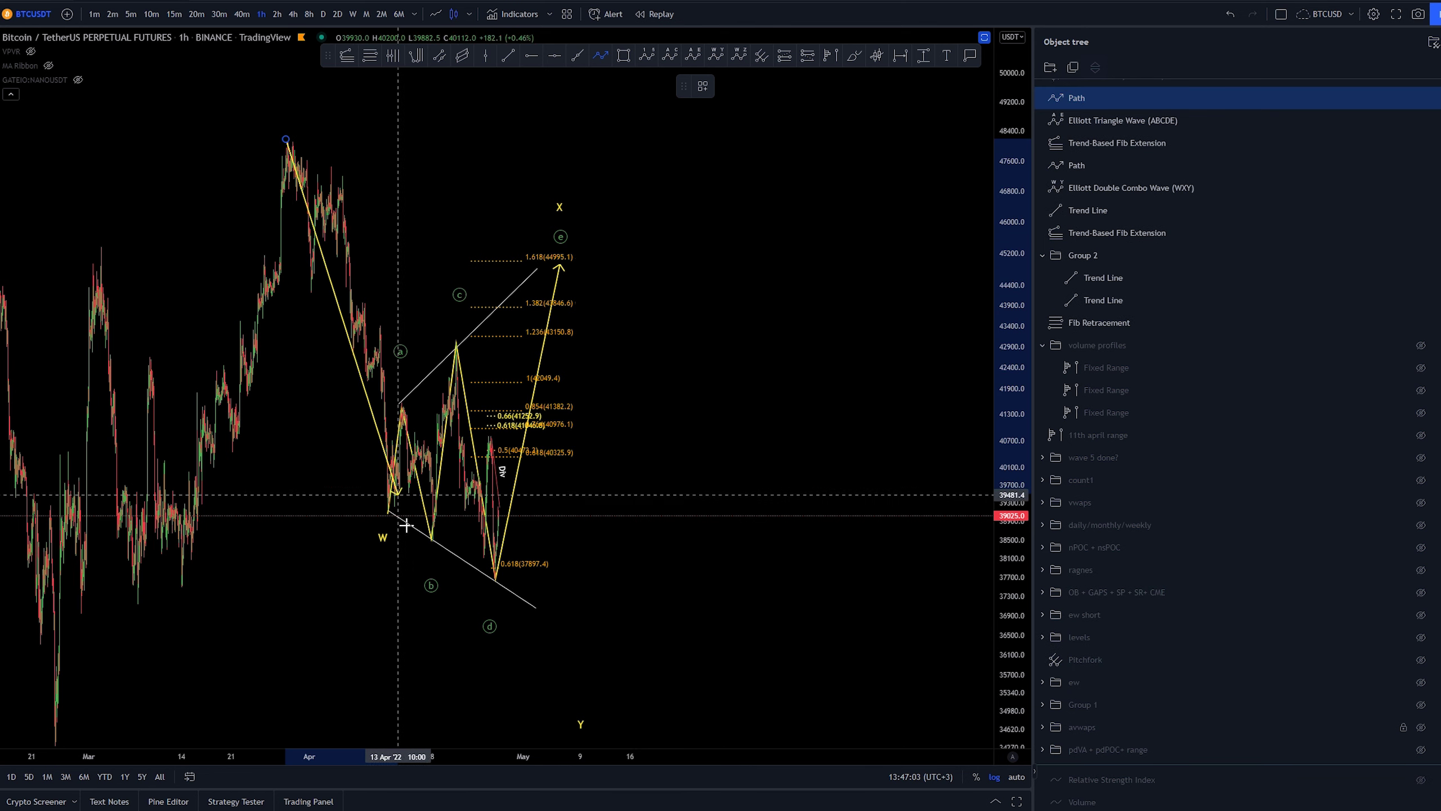
left_click(384, 526)
left_click(559, 268)
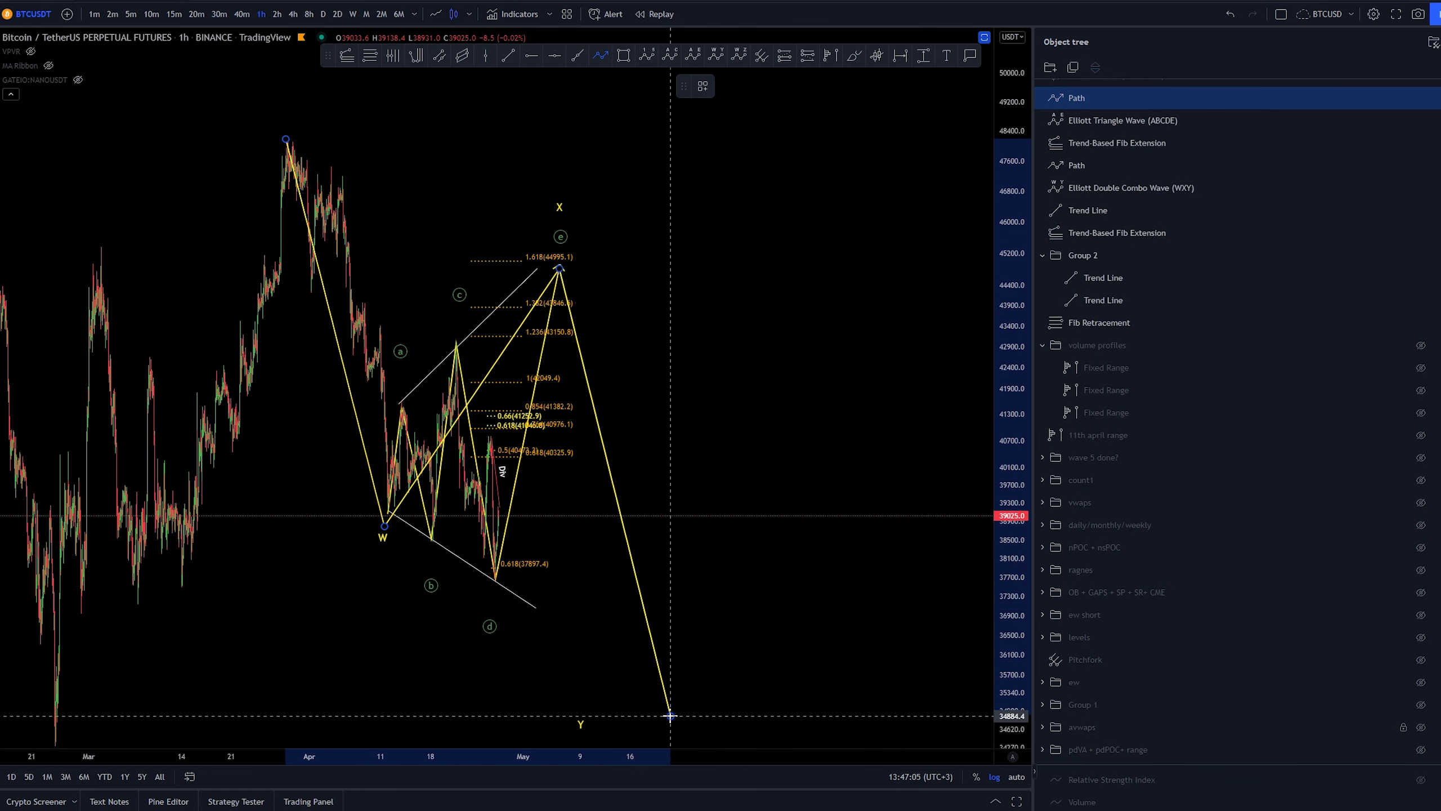
double_click(670, 716)
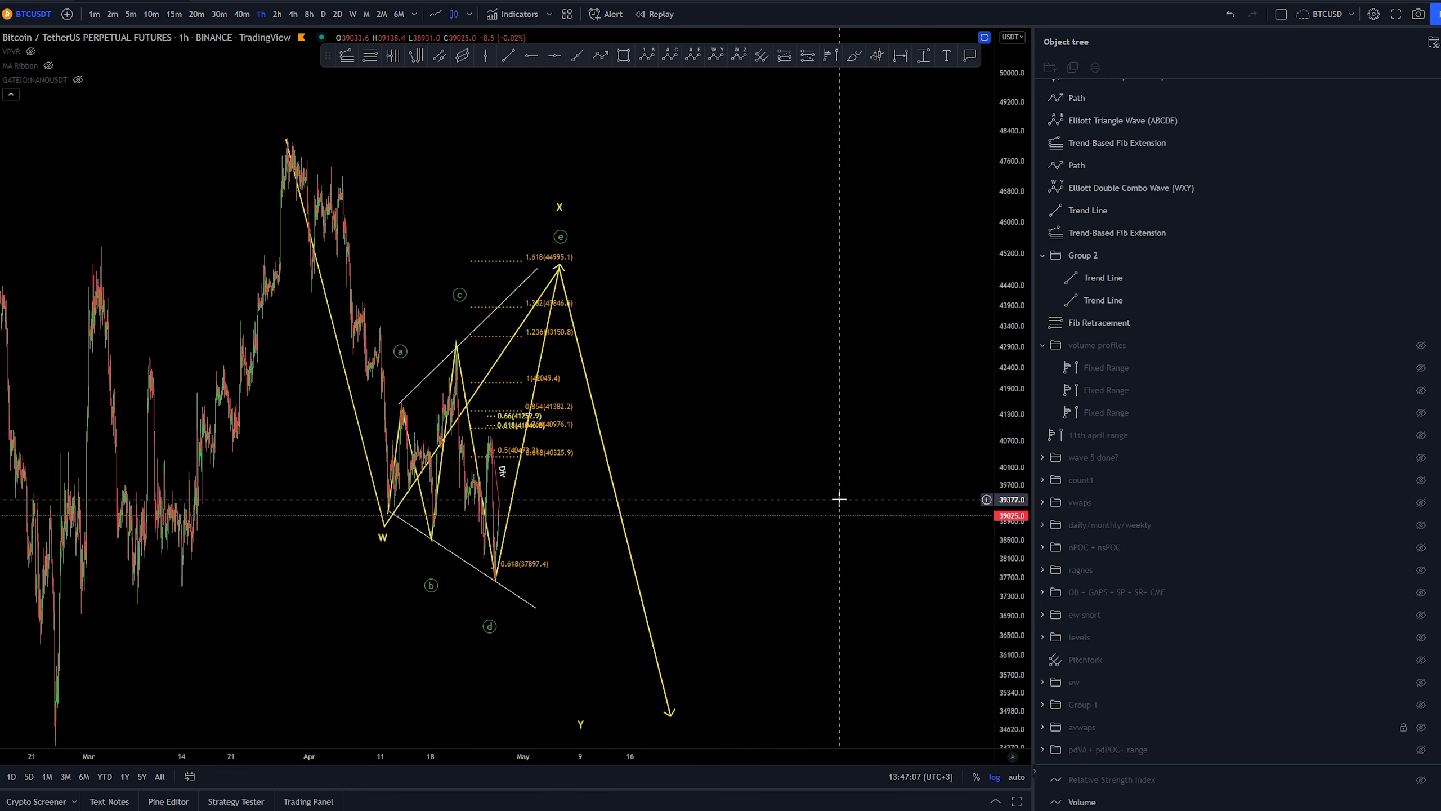
- Place a Trend-Based Fib Extension through 48186.9, 39026.7 and 44877.0, and apply a saved template with levels from 0.618 up to 1.618
left_click_drag(802, 555, 933, 586)
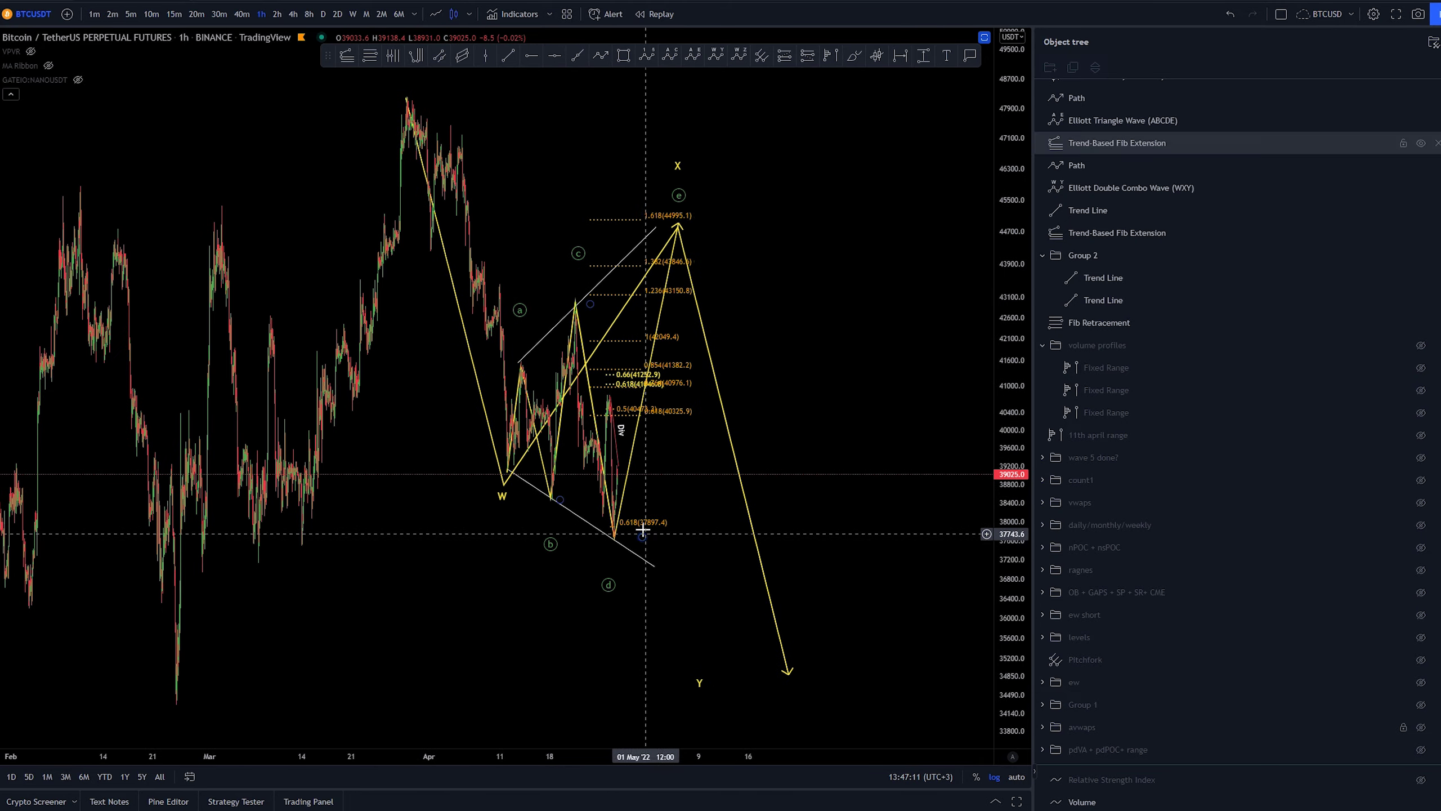
left_click_drag(826, 263, 806, 278)
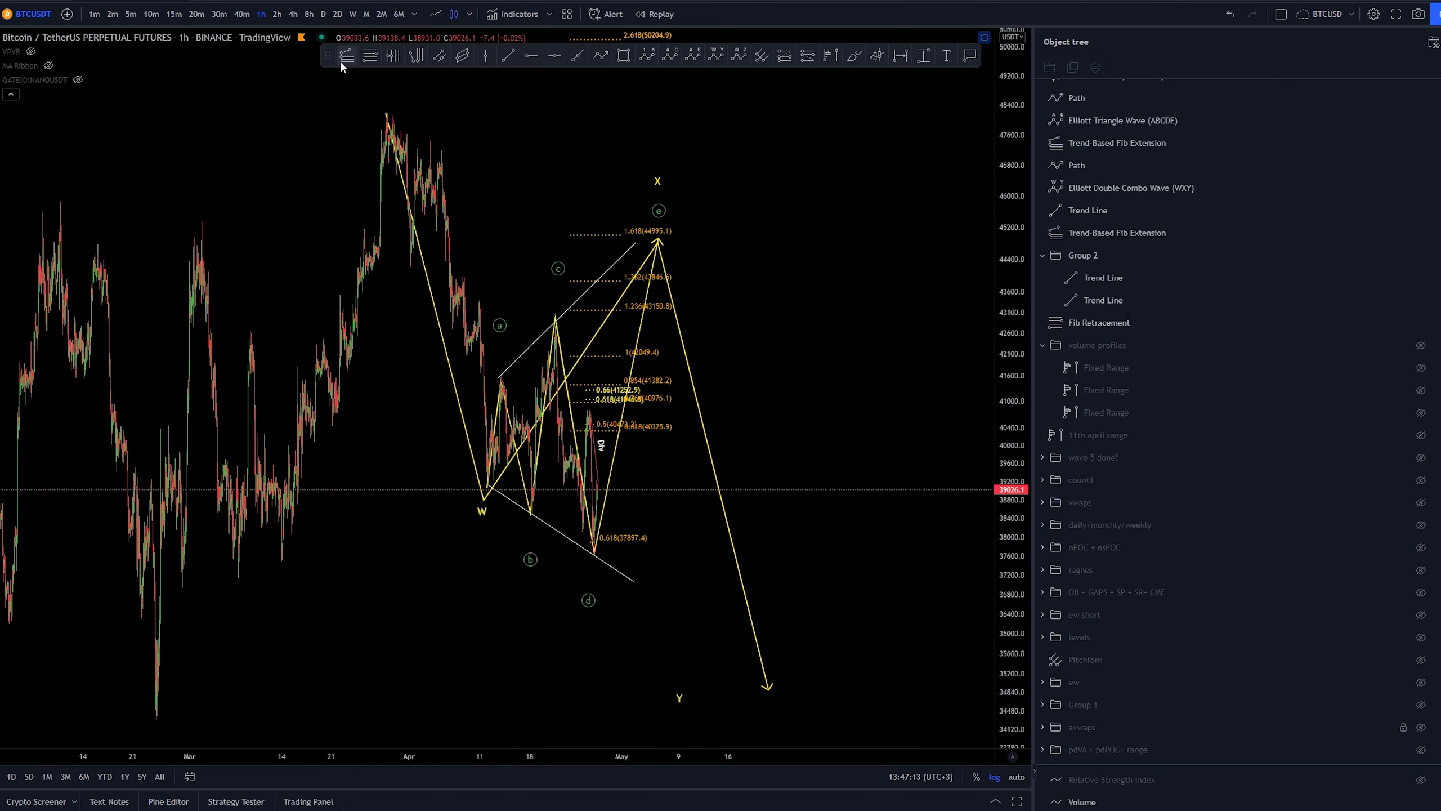
left_click(454, 113)
left_click(506, 489)
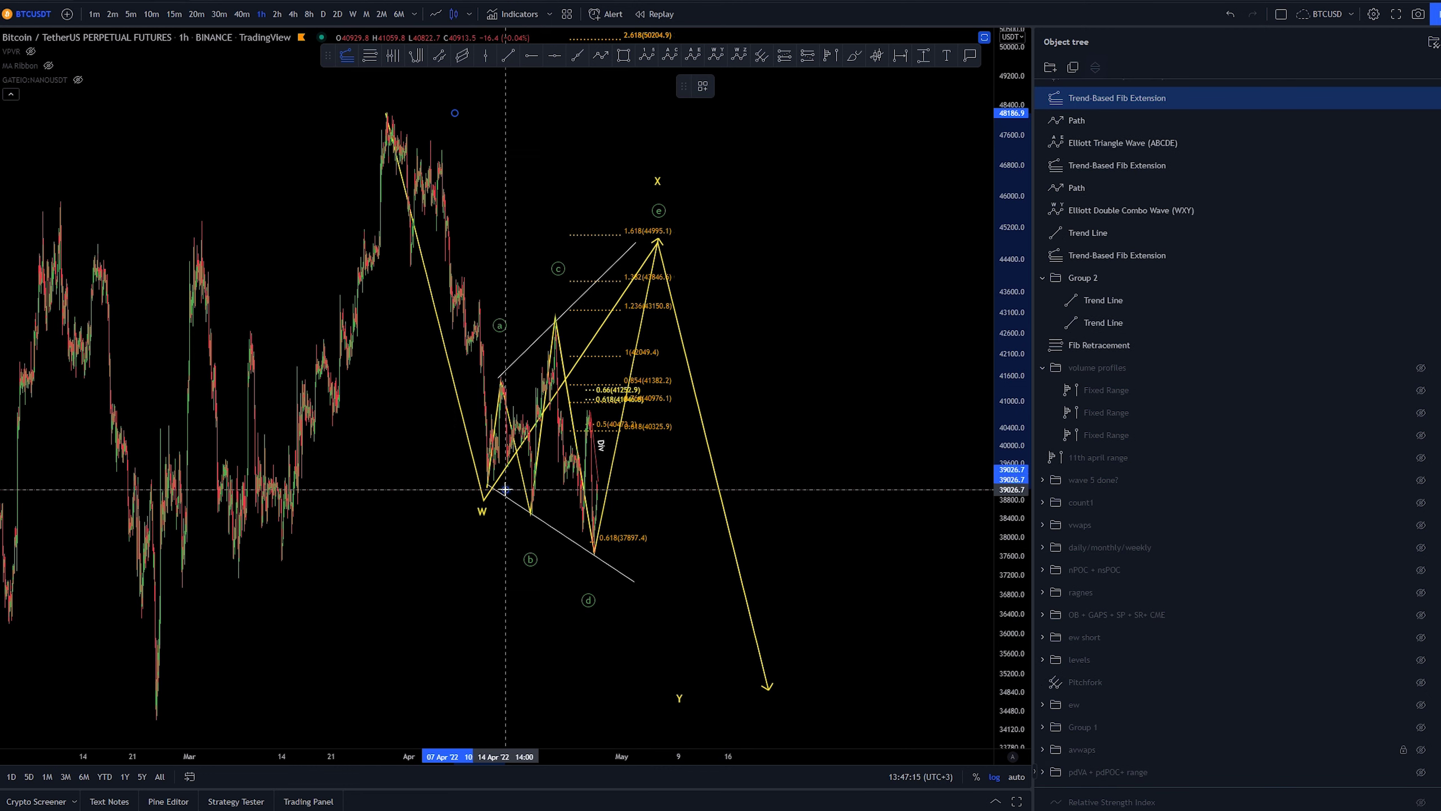
left_click(734, 240)
left_click(702, 85)
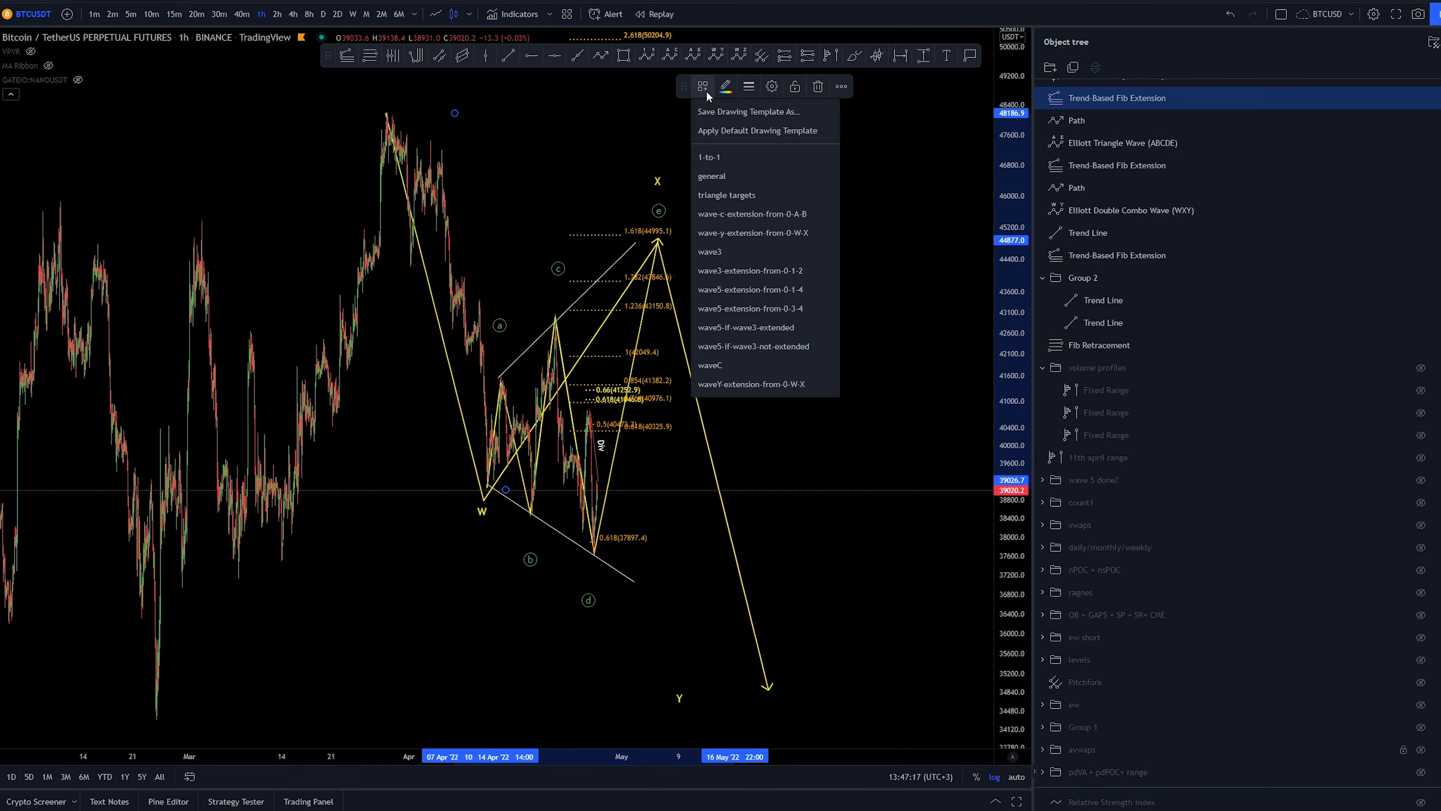
left_click(735, 349)
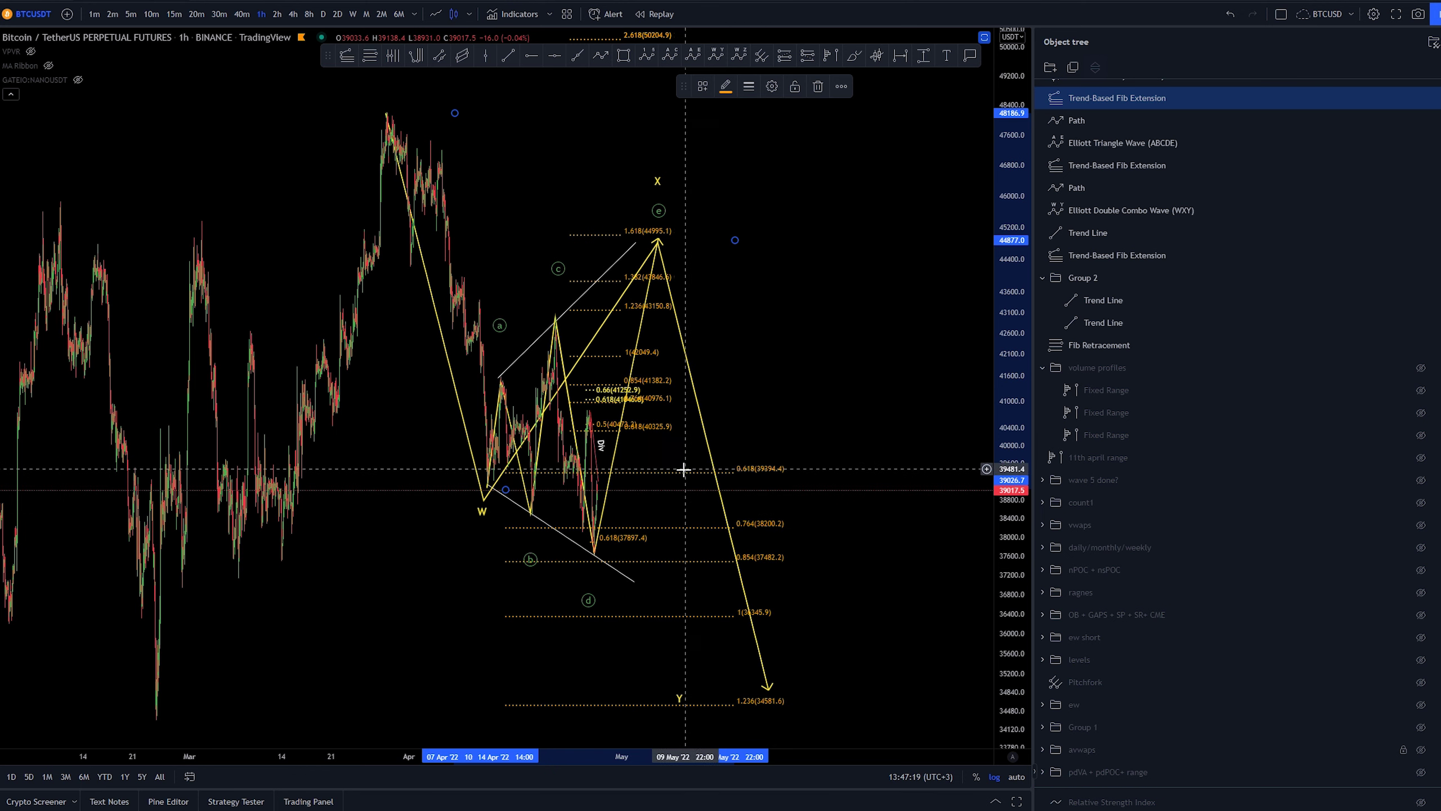
- Shorten the new Fib extension's level lines and shift them beside the falling Y leg, with the third point at about 44921.5
left_click_drag(680, 472, 810, 489)
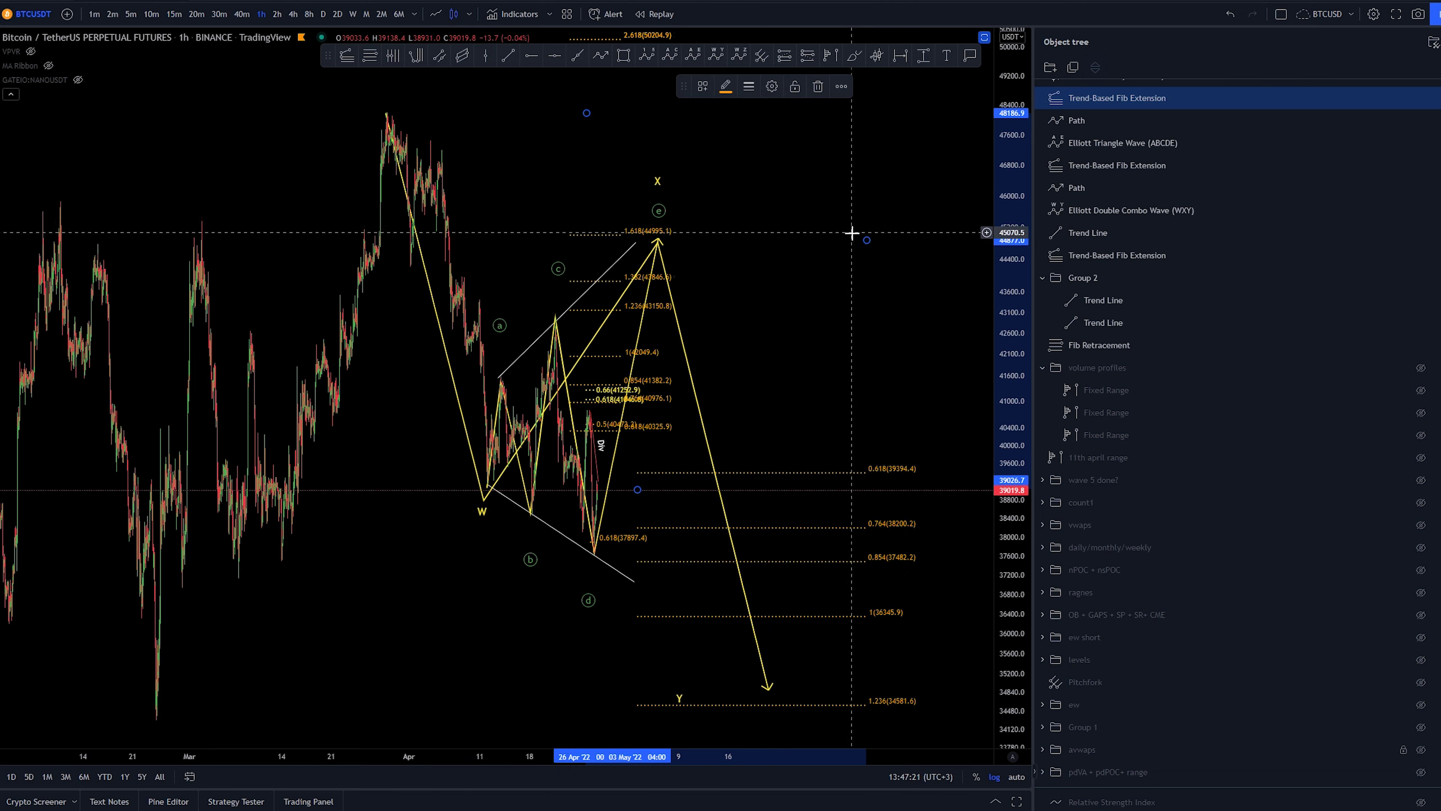
left_click_drag(865, 239, 691, 243)
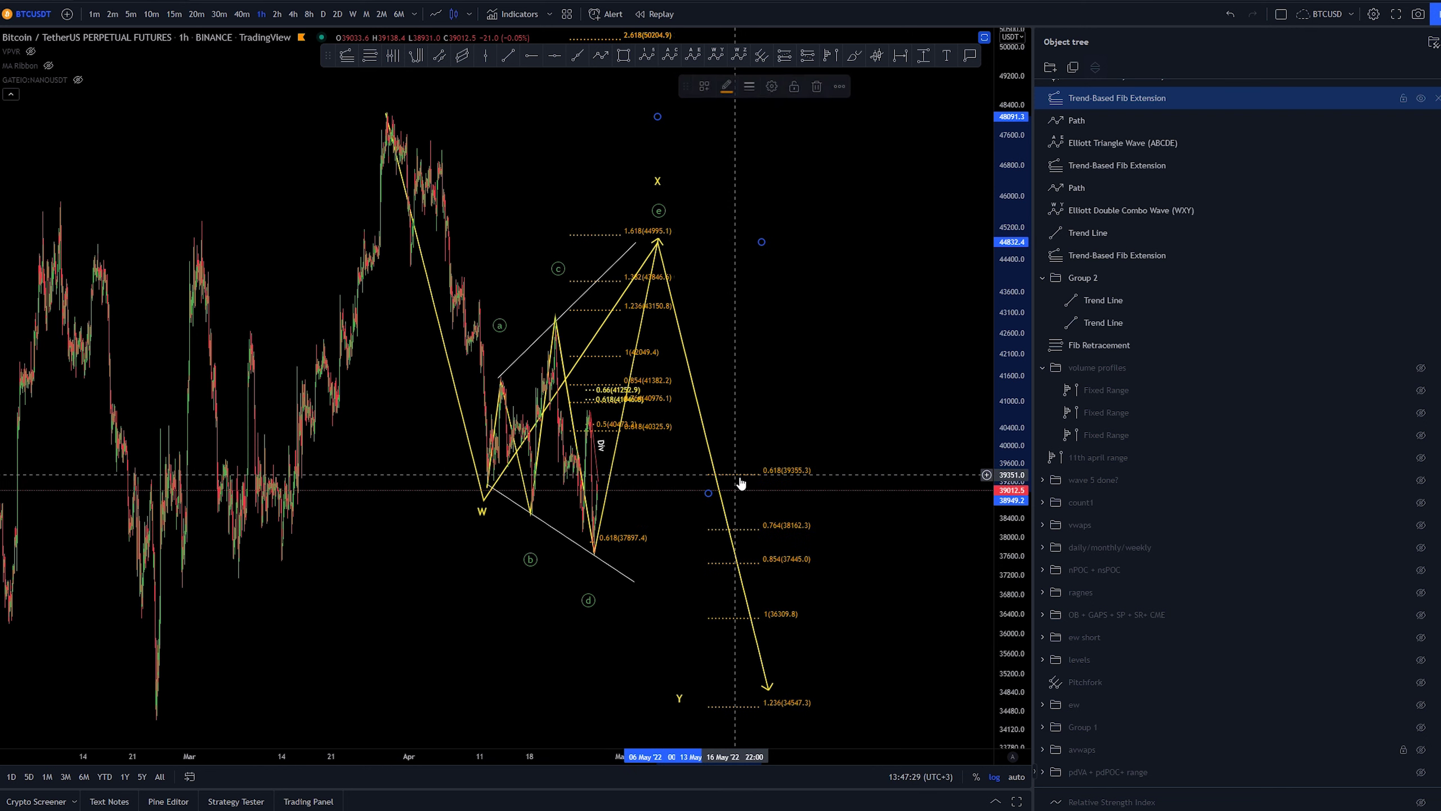
left_click_drag(665, 477, 755, 477)
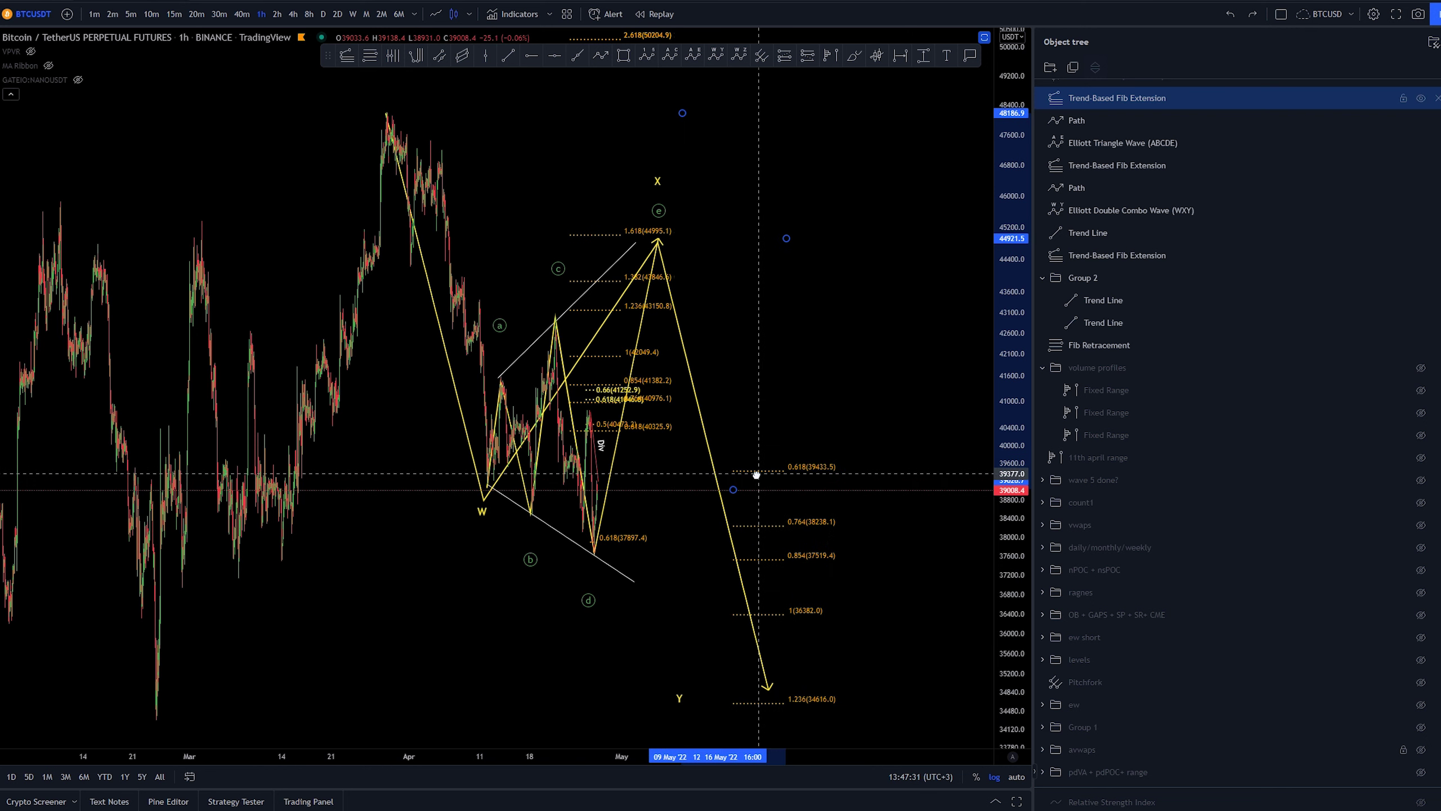
left_click(885, 335)
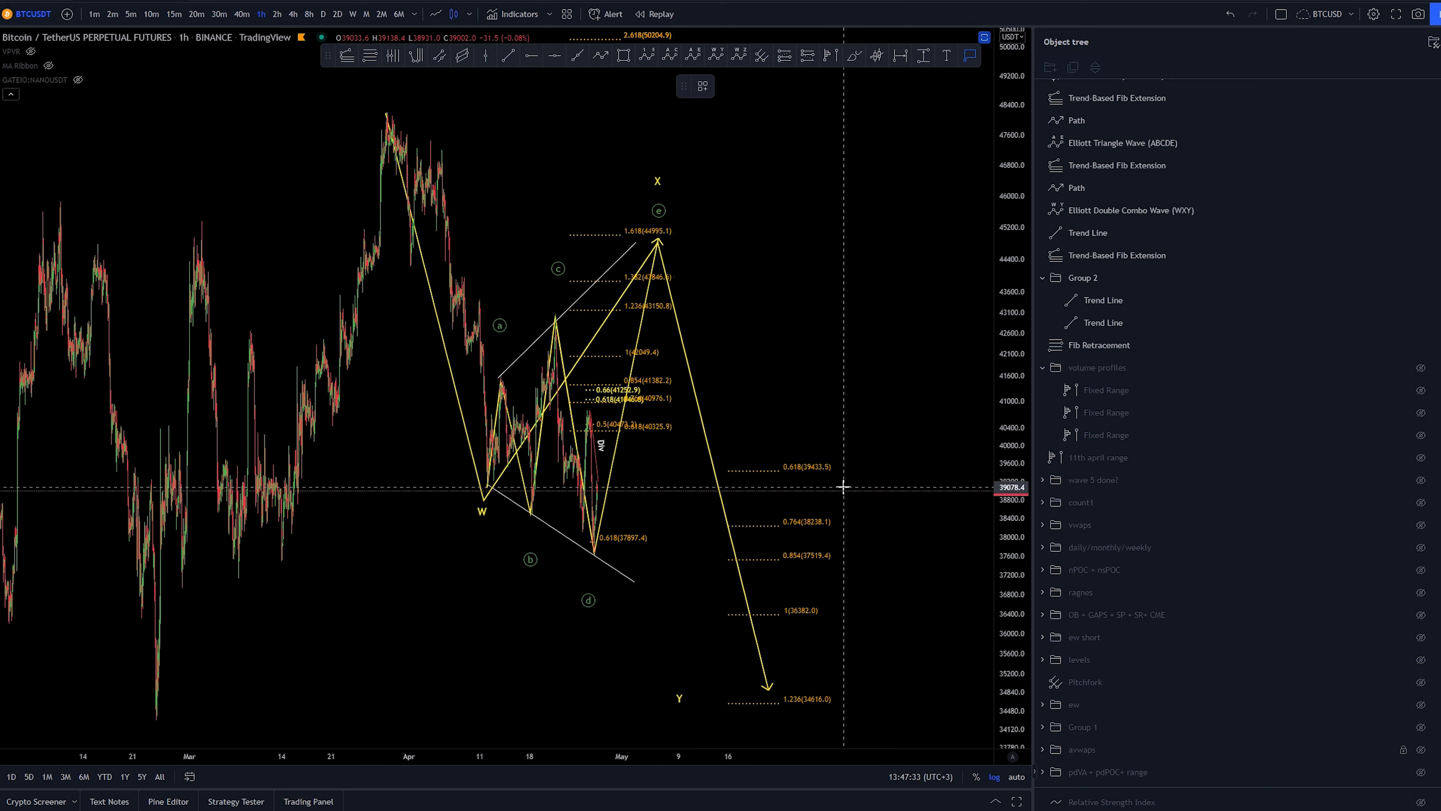
- Add price labels at 39429.2 near the 0.618 level and at 36406.1 near the 1 level of the Y extension
left_click(830, 469)
left_click_drag(904, 409, 815, 324)
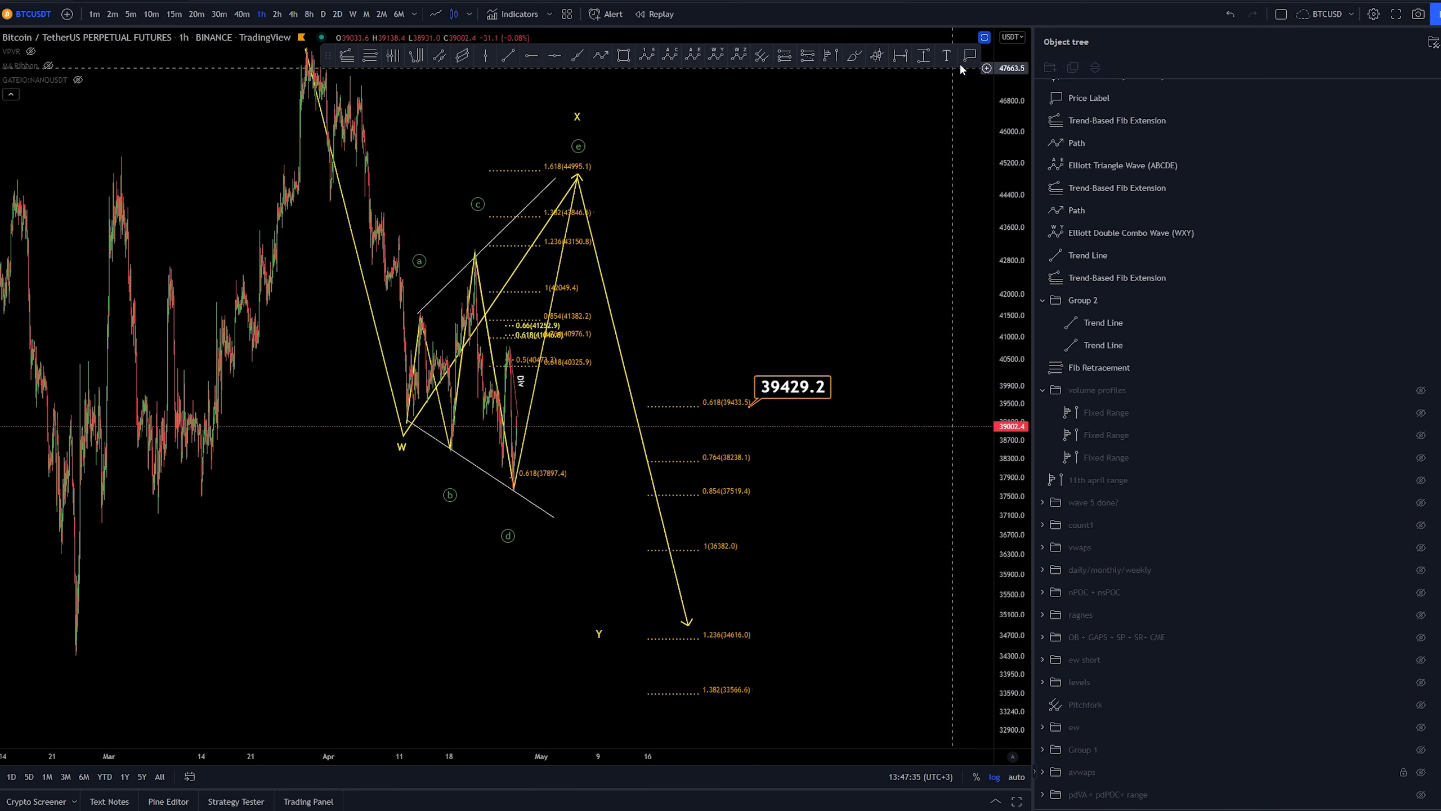
left_click(779, 548)
left_click_drag(833, 633, 827, 648)
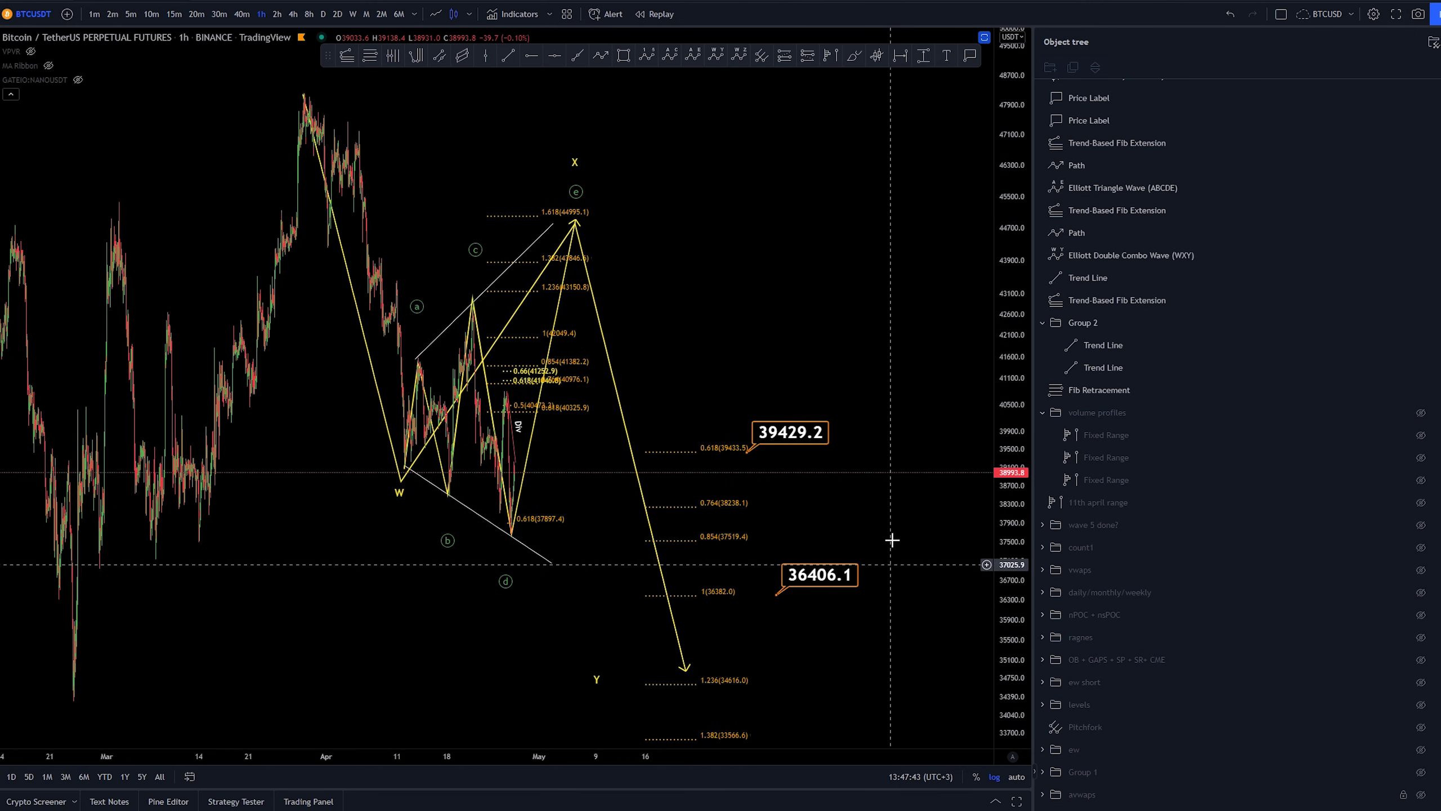
- Switch the chart to the daily timeframe and frame the WXY scenario with its lower extension targets
left_click_drag(819, 687, 949, 451)
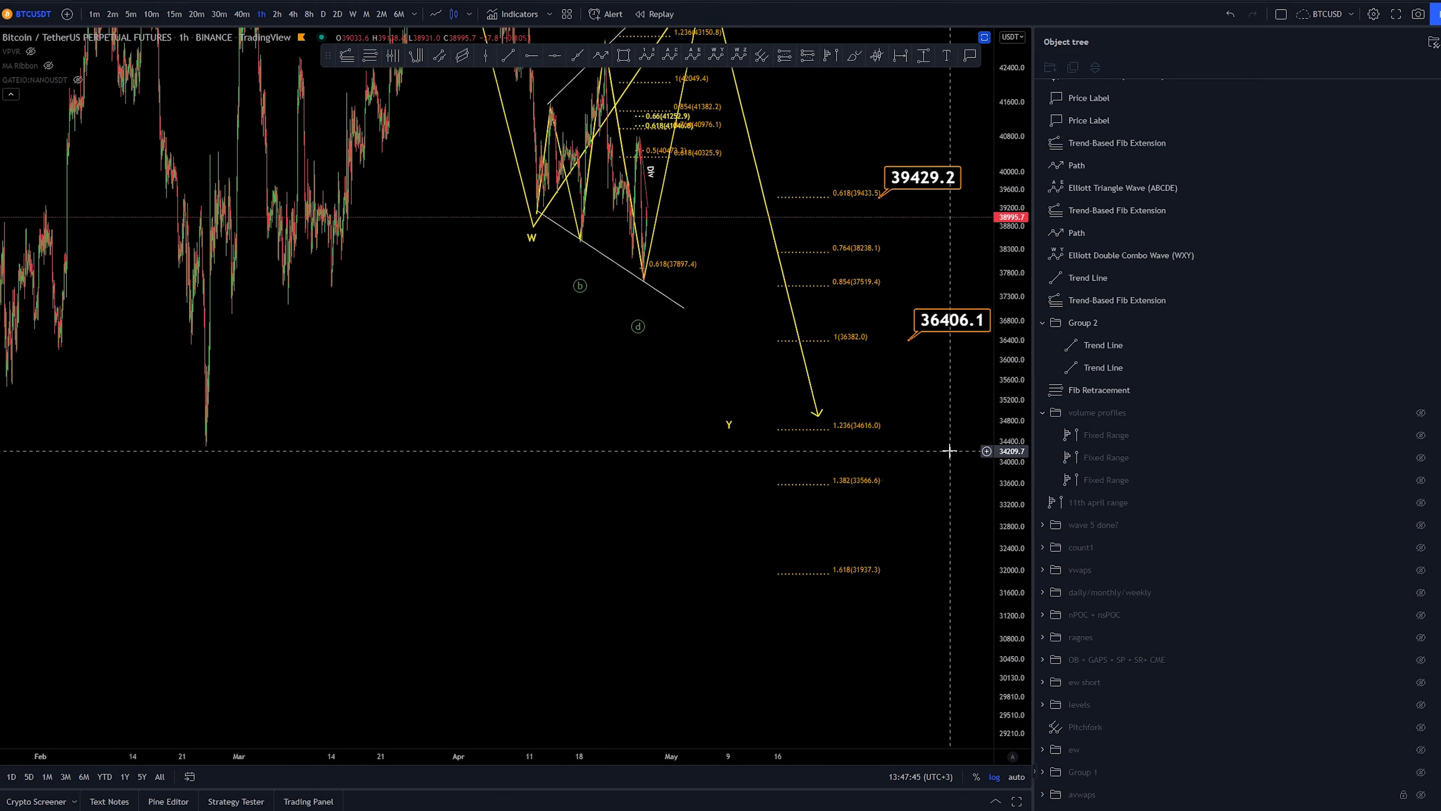
left_click(324, 16)
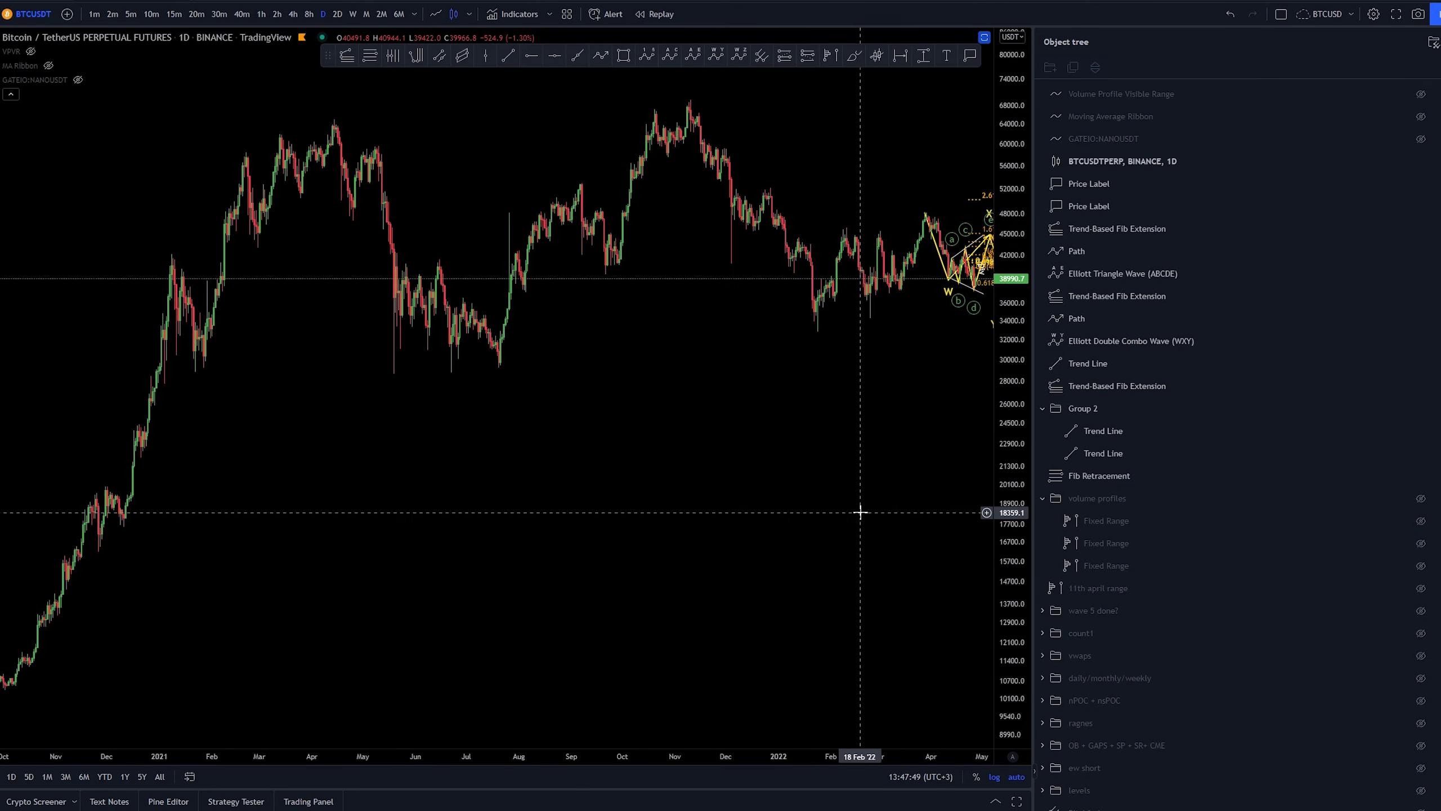
scroll(860, 513, "down", 5)
left_click_drag(859, 513, 830, 234)
scroll(524, 492, "up", 6)
scroll(831, 235, "down", 1)
scroll(707, 346, "up", 4)
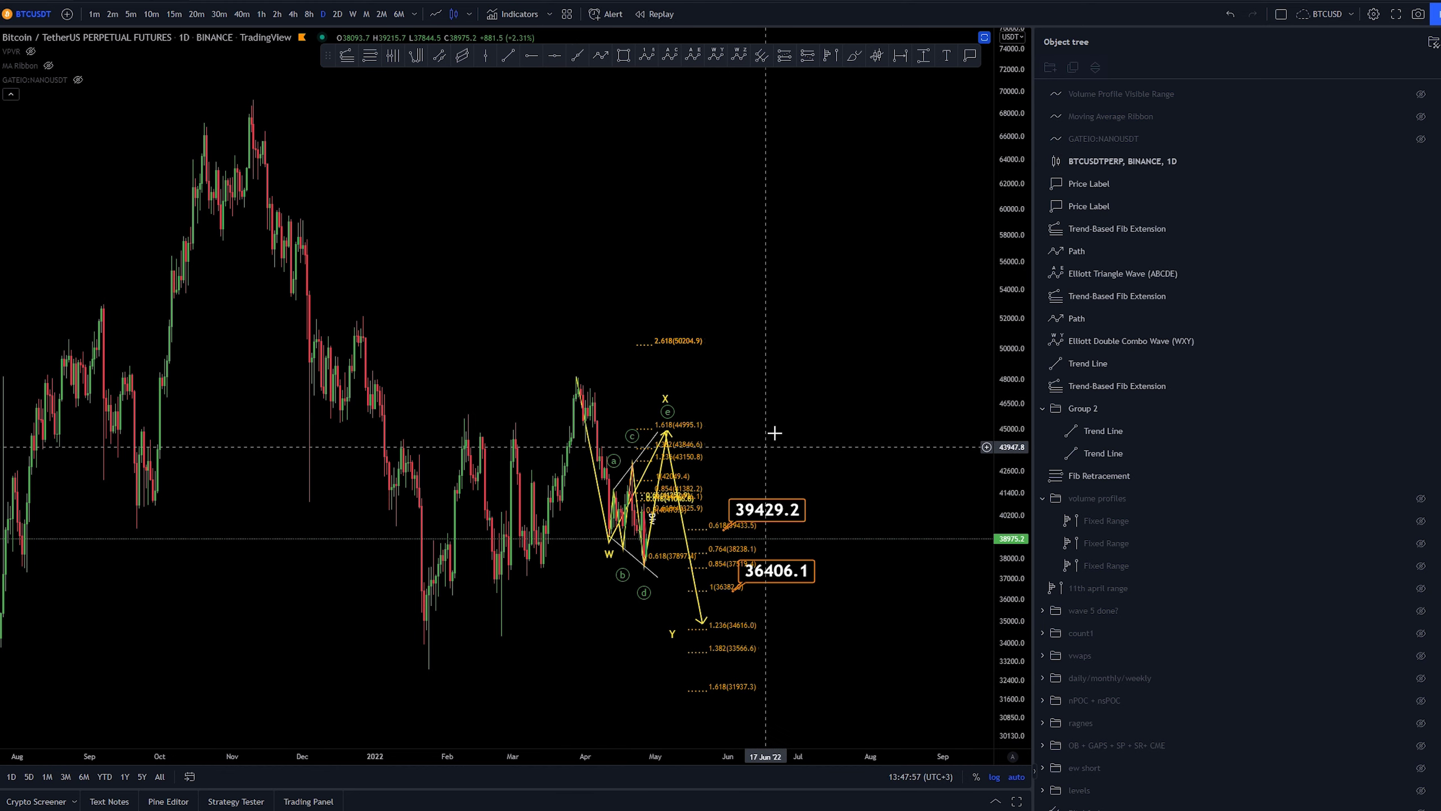
left_click_drag(796, 381, 811, 365)
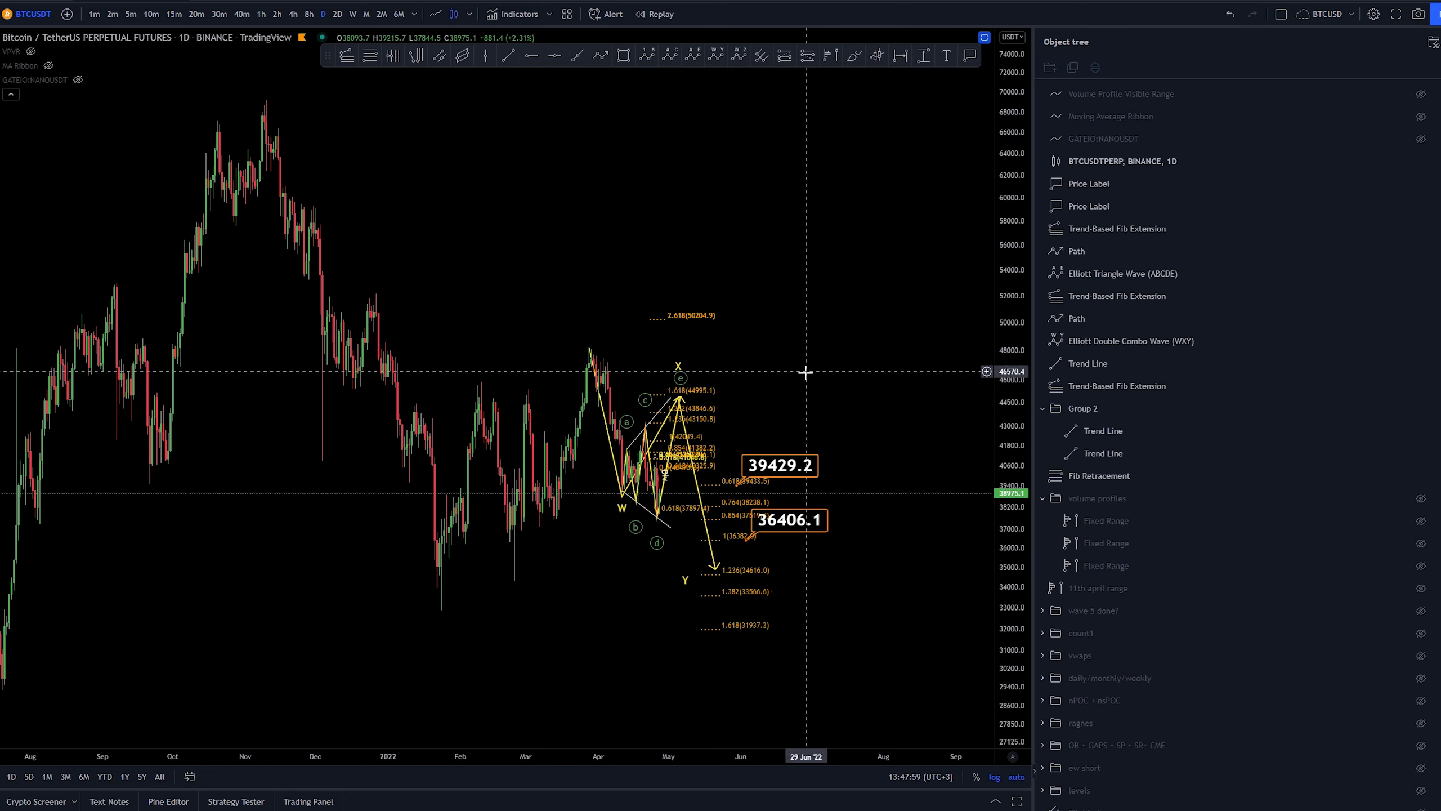
scroll(831, 312, "up", 2)
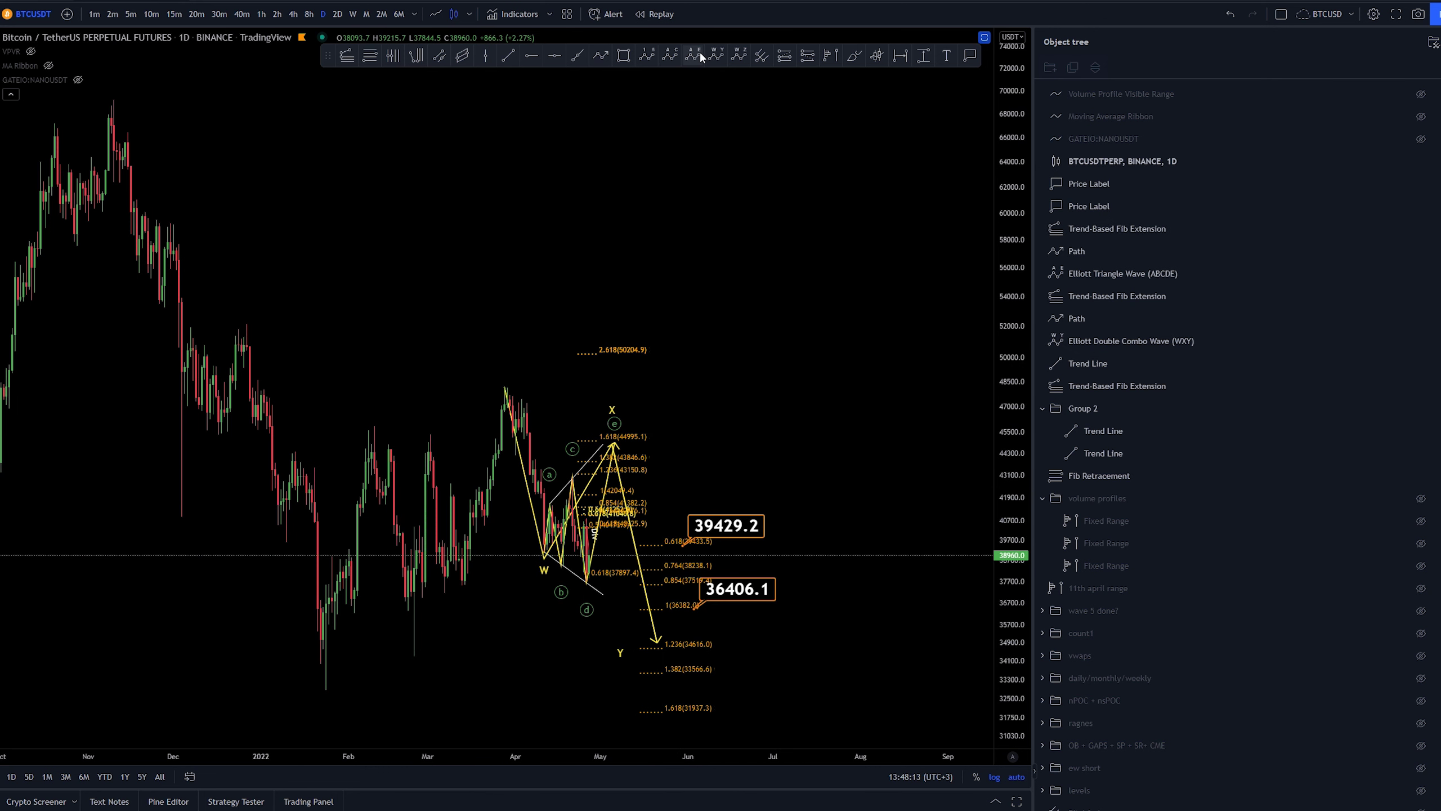
left_click(656, 647)
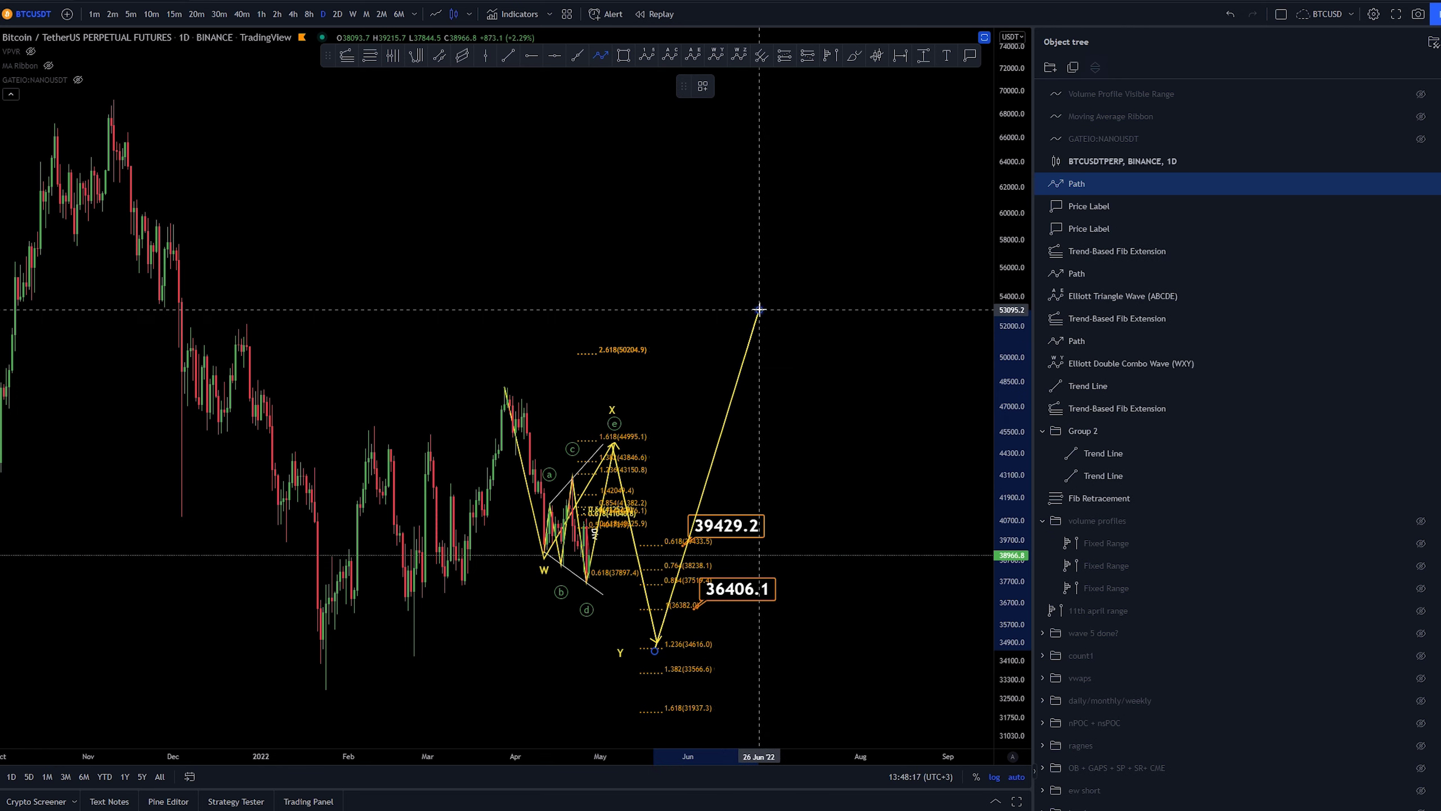
left_click(759, 310)
key("Escape")
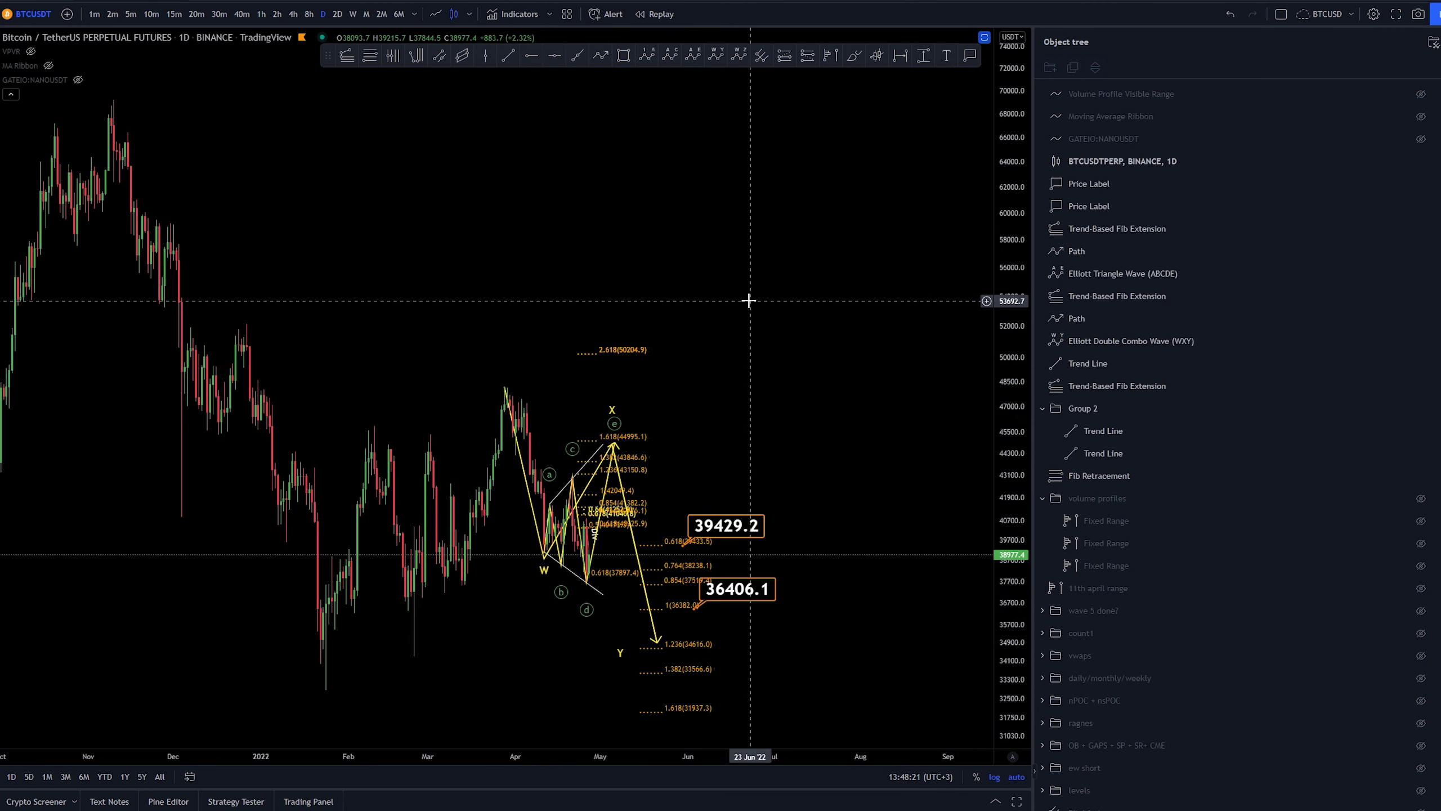
scroll(767, 331, "up", 6)
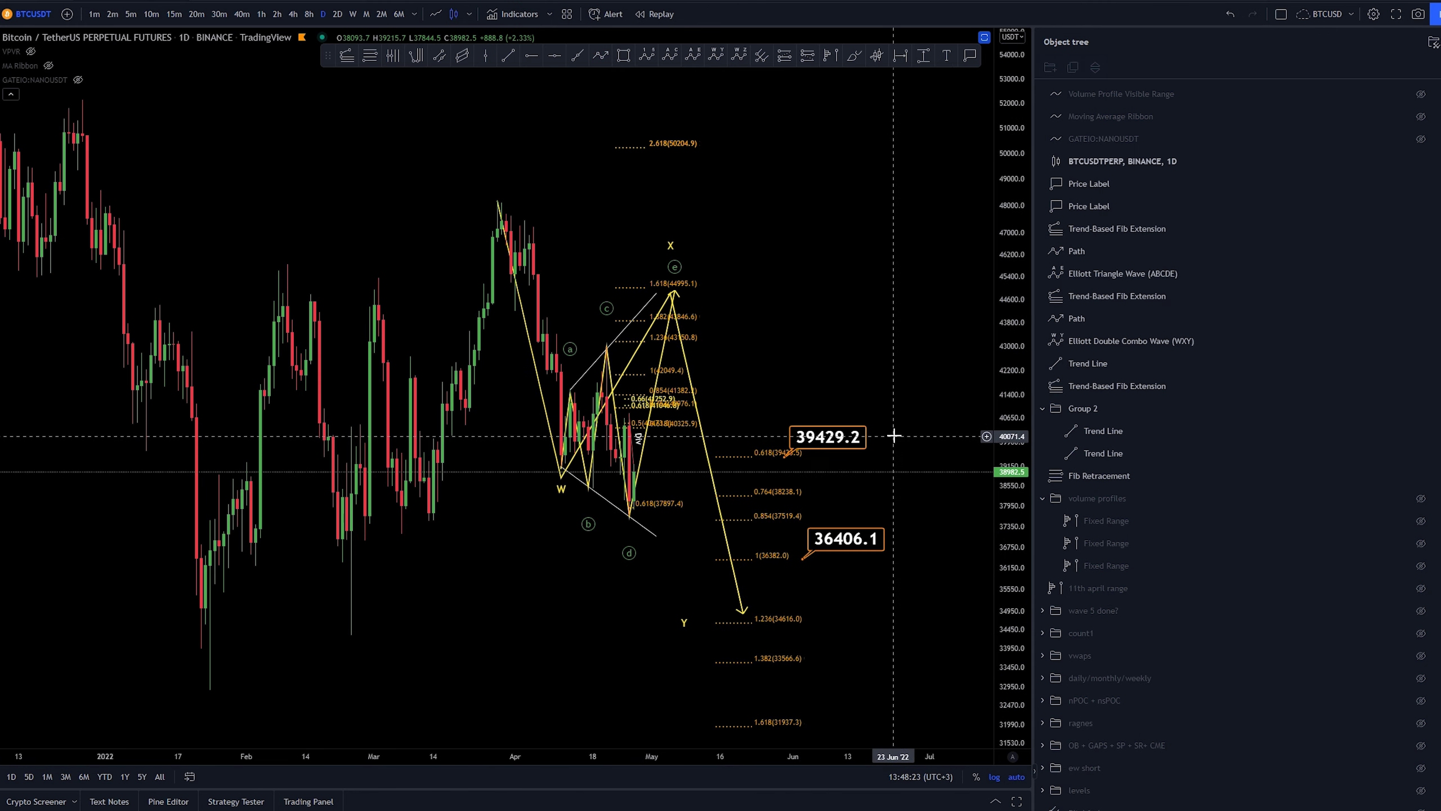